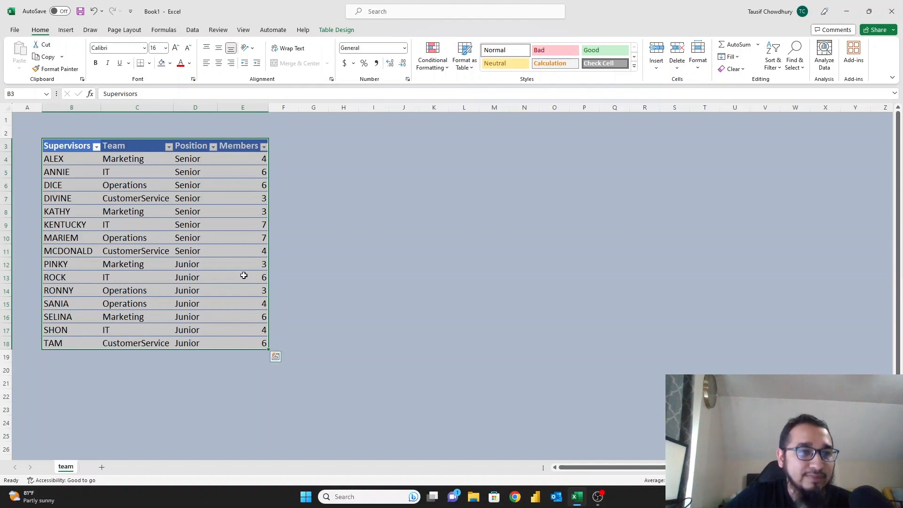
Copy the header row (Supervisors, Team, Position, Members) from B3:E3 into H3:K3.
{"action": "left_click", "coordinate": [76, 146]}
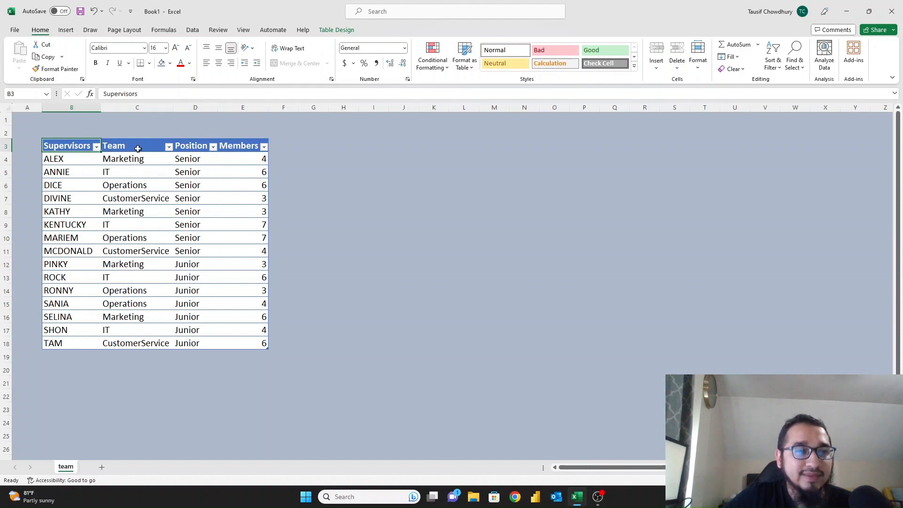
{"action": "left_click", "coordinate": [136, 159]}
{"action": "left_click", "coordinate": [193, 160]}
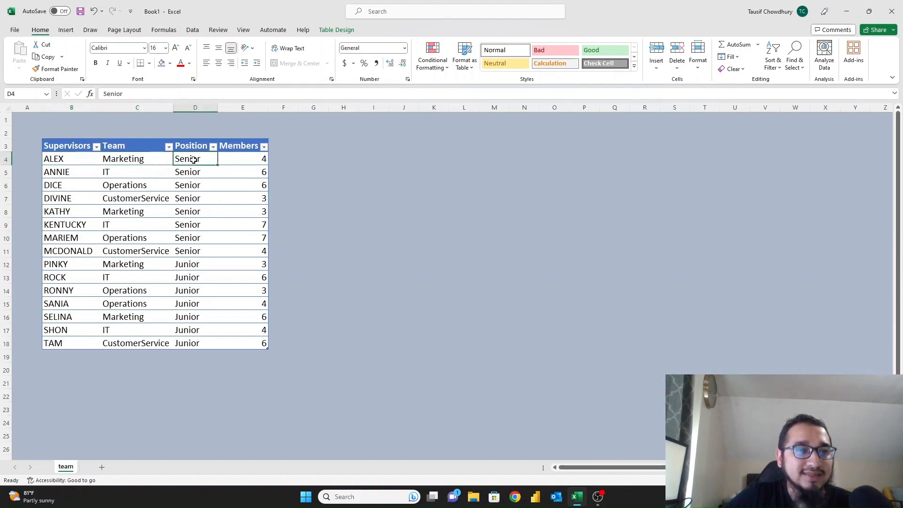
{"action": "left_click", "coordinate": [236, 159]}
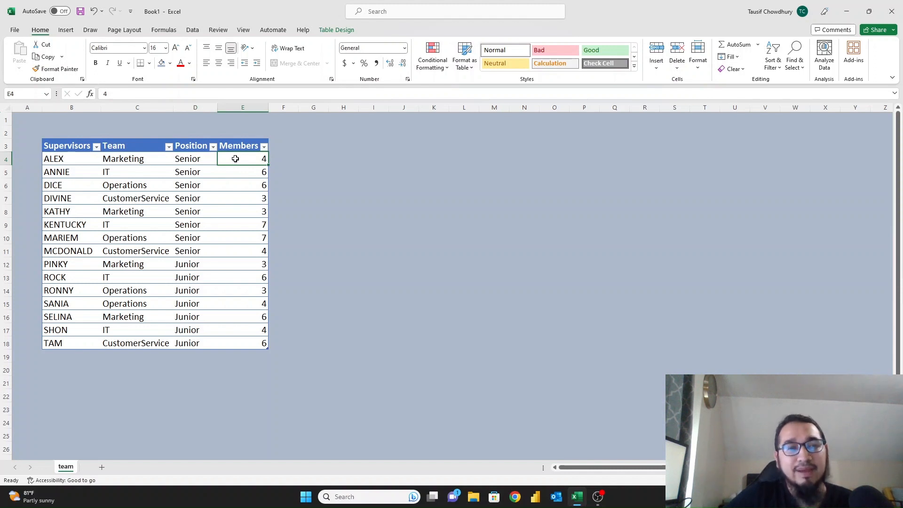
{"action": "left_click", "coordinate": [363, 147]}
{"action": "left_click", "coordinate": [378, 158]}
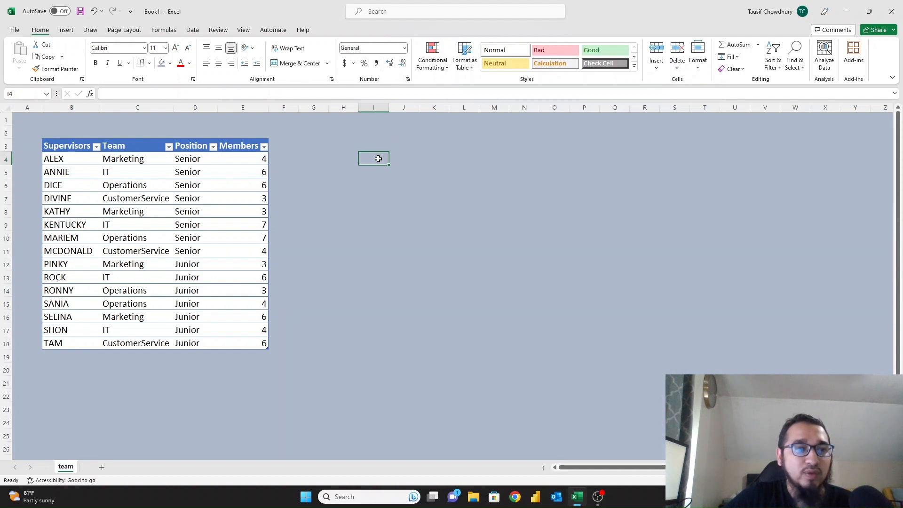
{"action": "left_click_drag", "start_coordinate": [91, 138], "coordinate": [249, 147]}
{"action": "key", "text": "ctrl+c"}
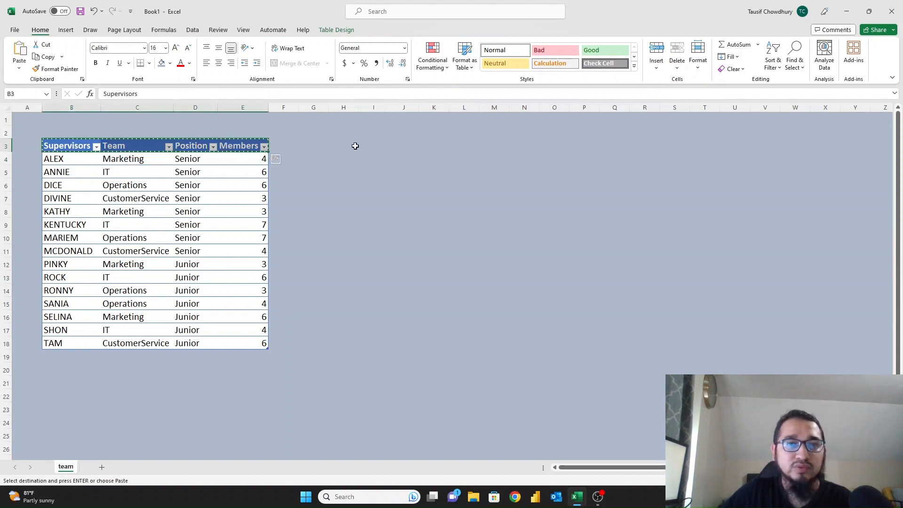
{"action": "left_click", "coordinate": [352, 147]}
{"action": "key", "text": "ctrl+v"}
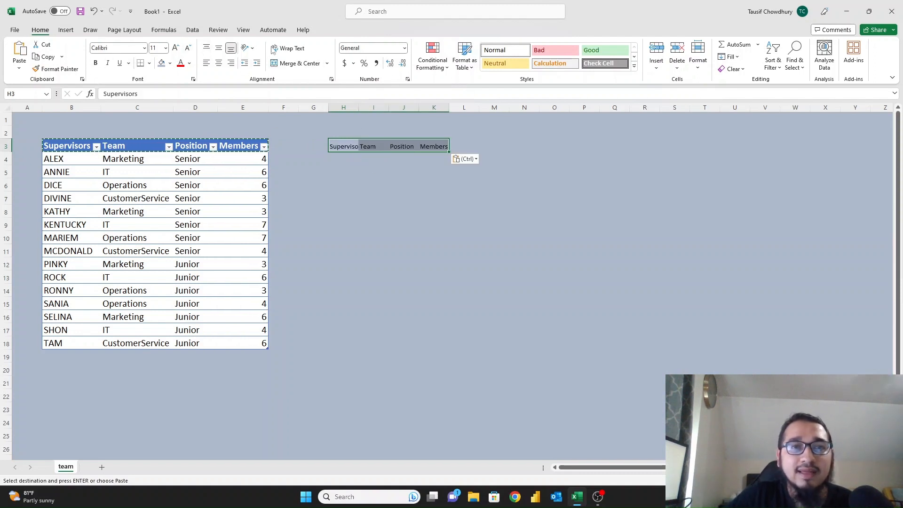
Enlarge the H3:K3 headings' font and AutoFit columns H to K to fit them.
{"action": "left_click", "coordinate": [175, 48]}
{"action": "left_click", "coordinate": [175, 48]}
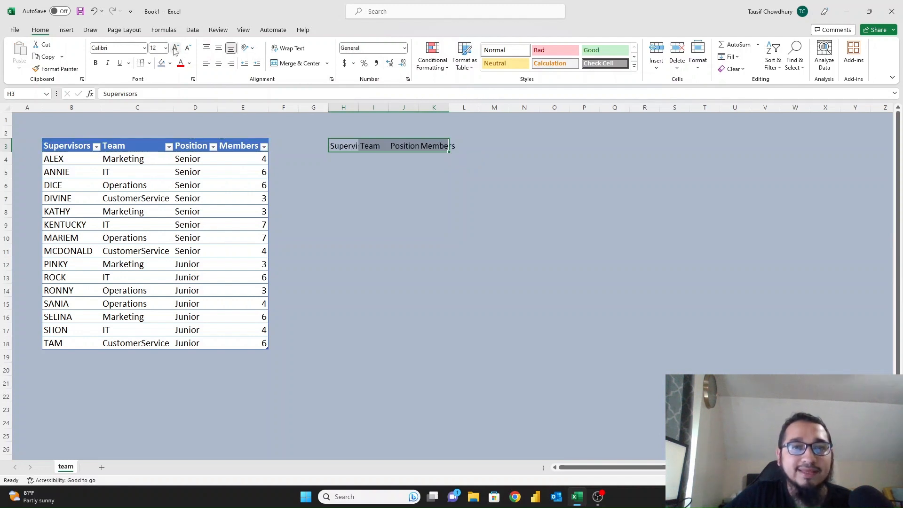
{"action": "left_click", "coordinate": [175, 48]}
{"action": "double_click", "coordinate": [450, 111]}
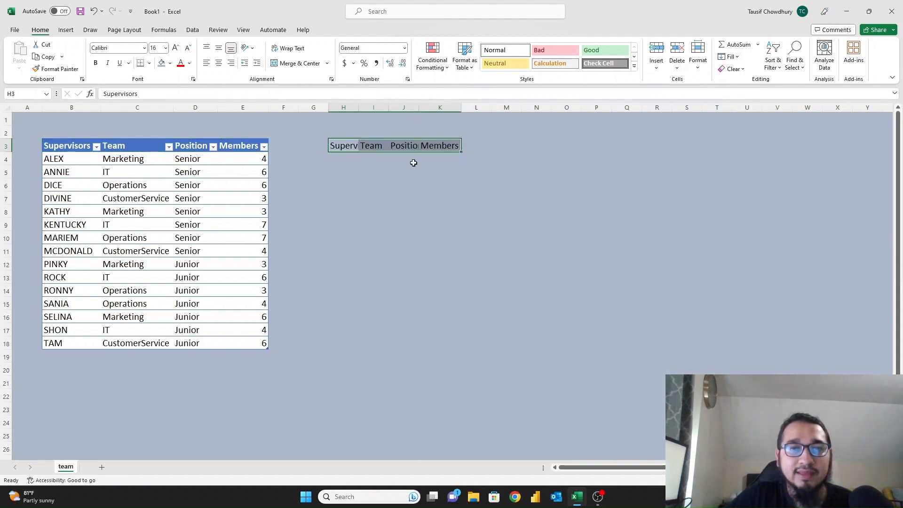
{"action": "left_click_drag", "start_coordinate": [343, 107], "coordinate": [460, 107]}
{"action": "double_click", "coordinate": [460, 107]}
{"action": "left_click", "coordinate": [398, 167]}
{"action": "left_click", "coordinate": [343, 155]}
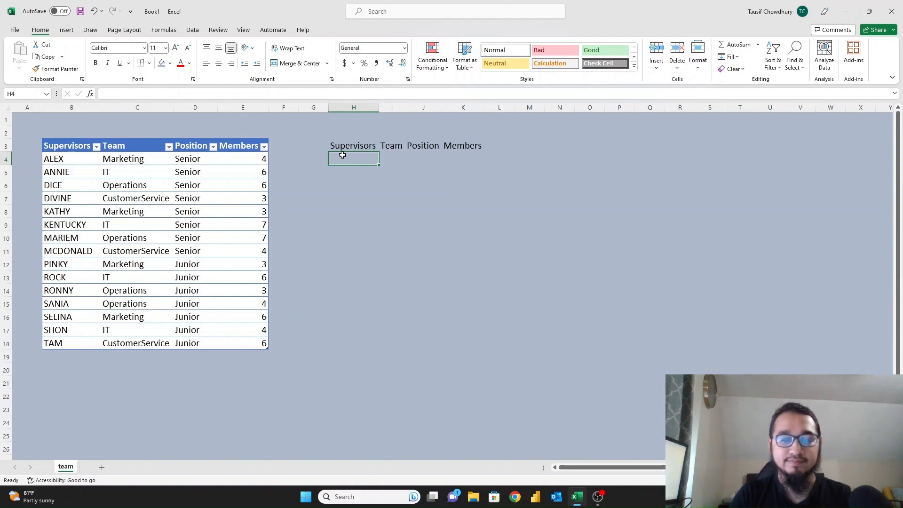
Enter =FILTER(teamData,teamData[Team]="IT") in H4 to spill the four IT rows.
{"action": "type", "text": "="}
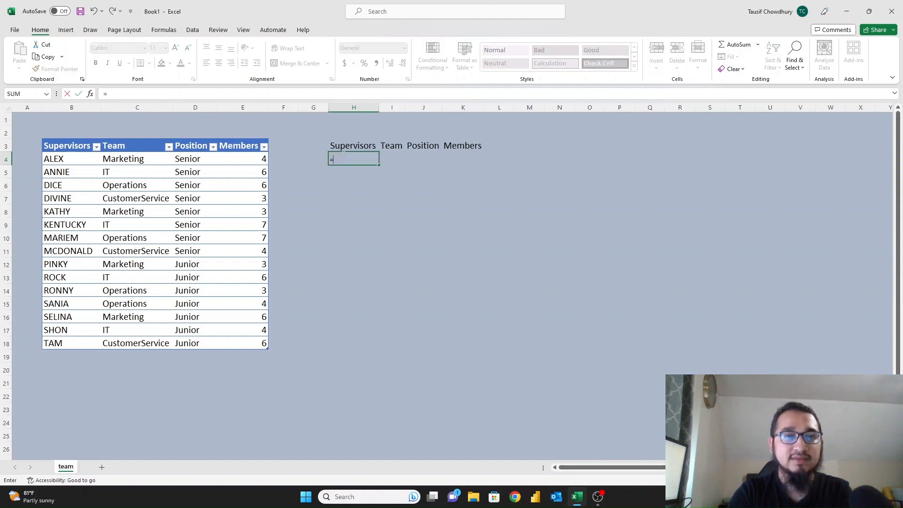
{"action": "type", "text": "fil"}
{"action": "key", "text": "Tab"}
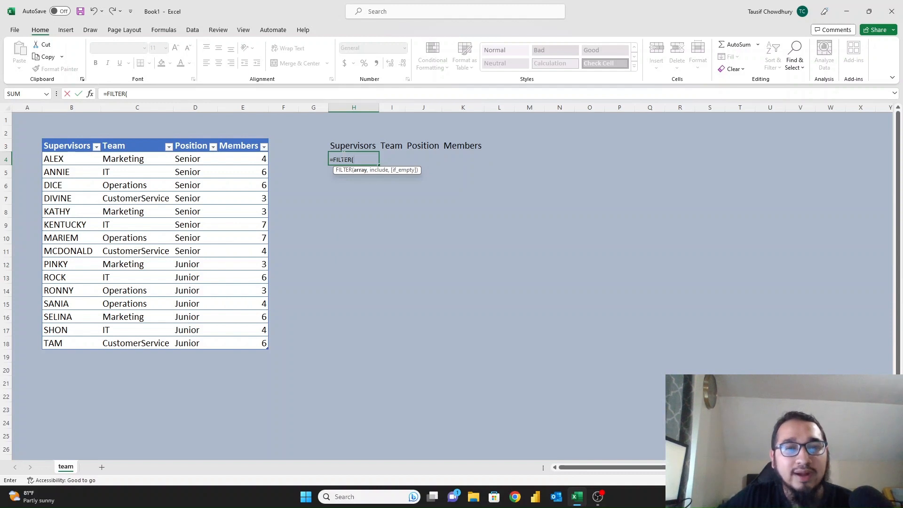
{"action": "left_click", "coordinate": [40, 138]}
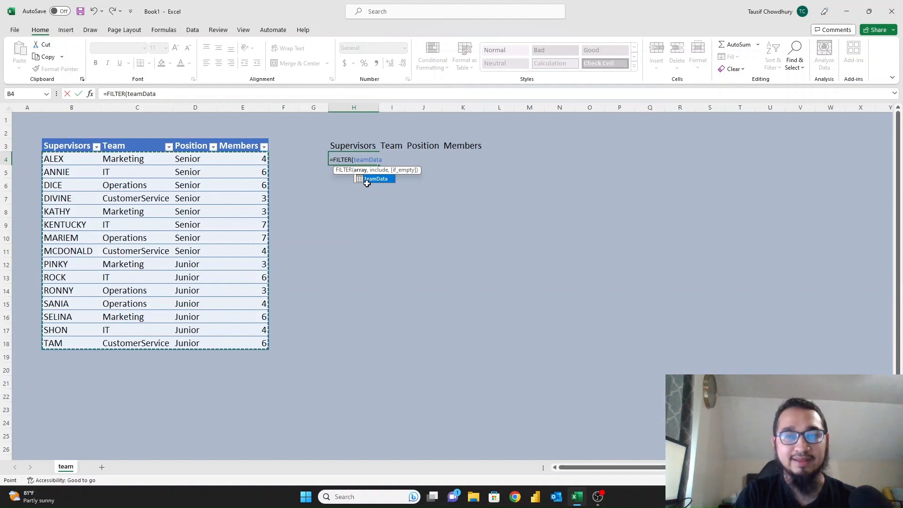
{"action": "type", "text": ","}
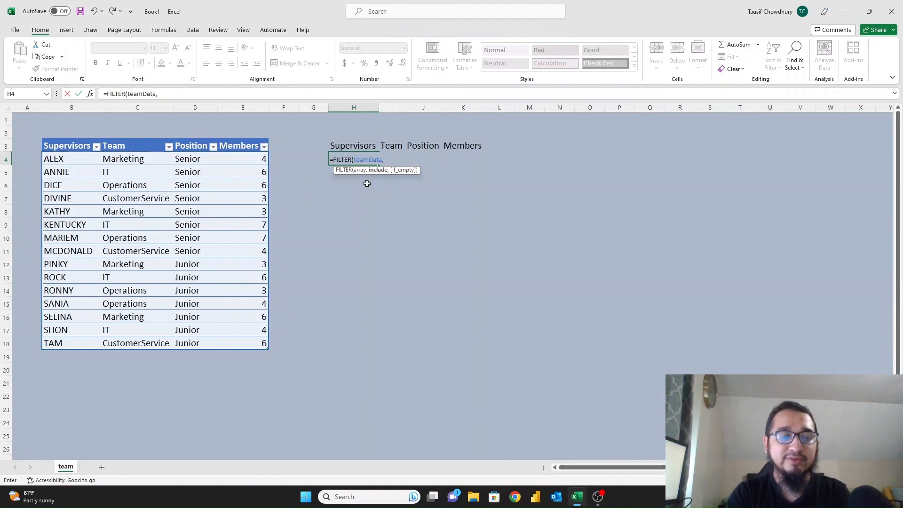
{"action": "type", "text": "team"}
{"action": "key", "text": "Tab"}
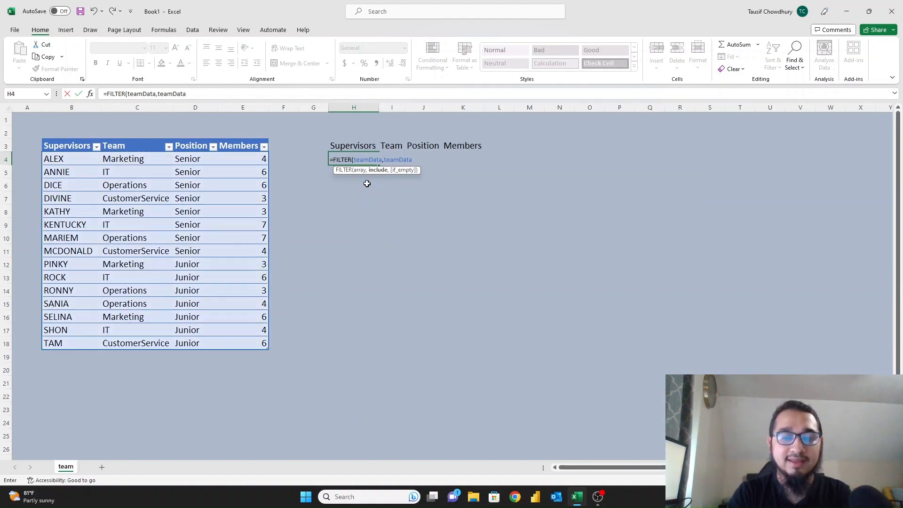
{"action": "type", "text": "["}
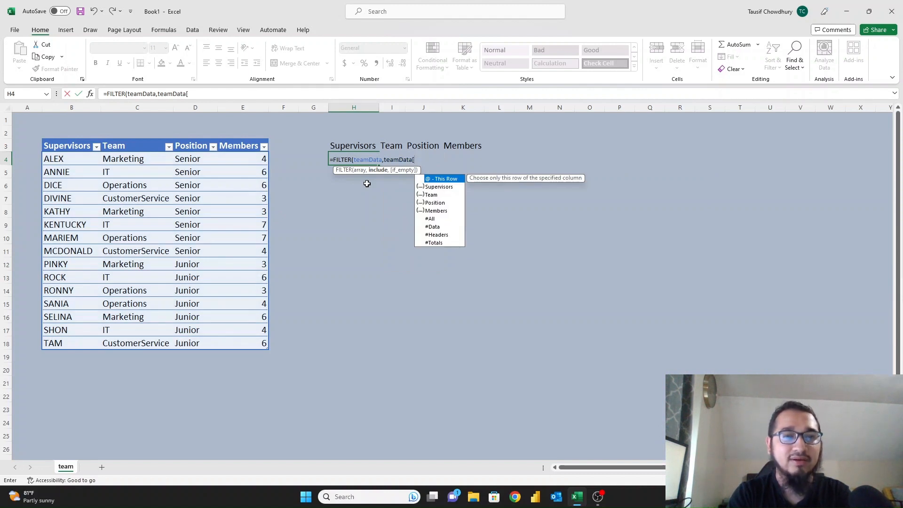
{"action": "key", "text": "Down"}
{"action": "key", "text": "Down"}
{"action": "key", "text": "Tab"}
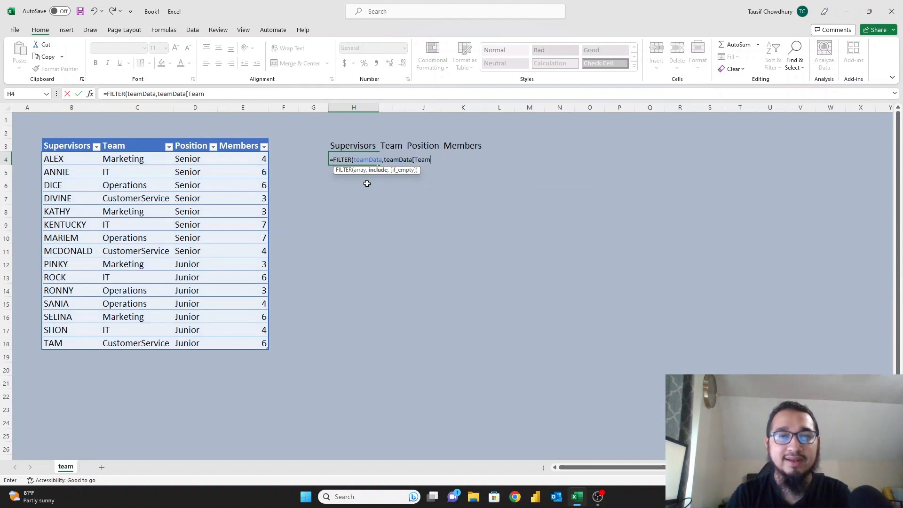
{"action": "type", "text": "]=\"IT"}
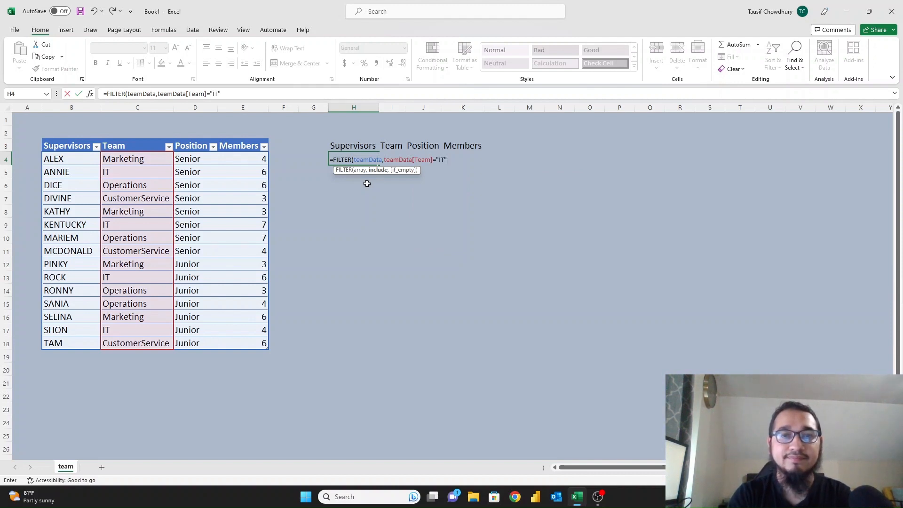
{"action": "key", "text": "Return"}
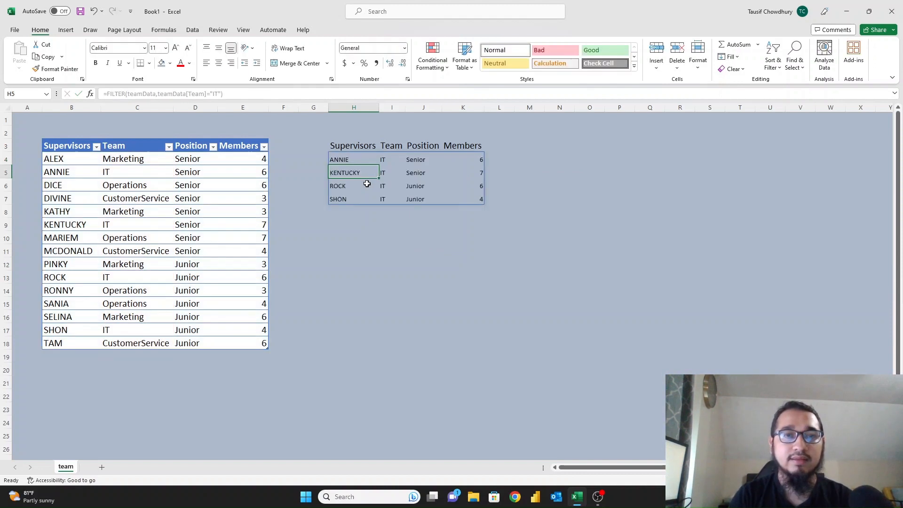
{"action": "key", "text": "Up"}
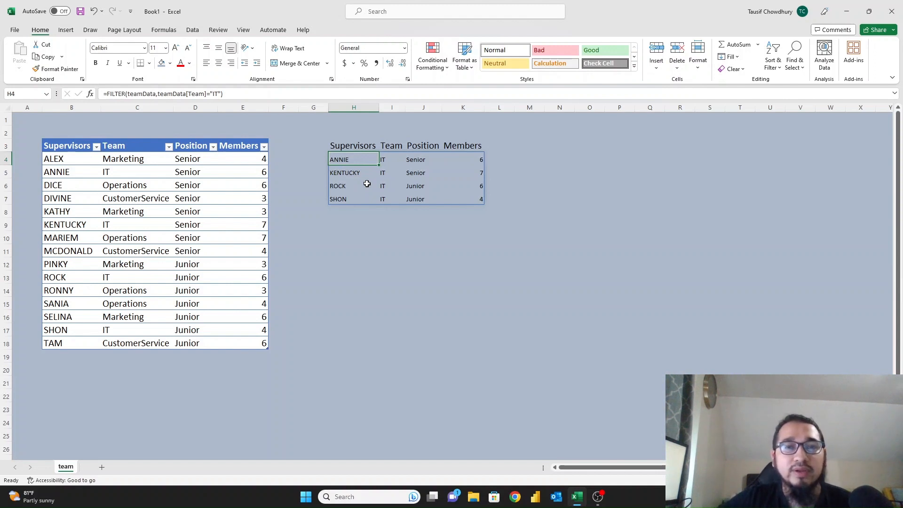
Enlarge the H:K results to 14 point and bold the H3:K3 headings.
{"action": "left_click_drag", "start_coordinate": [343, 147], "coordinate": [463, 108]}
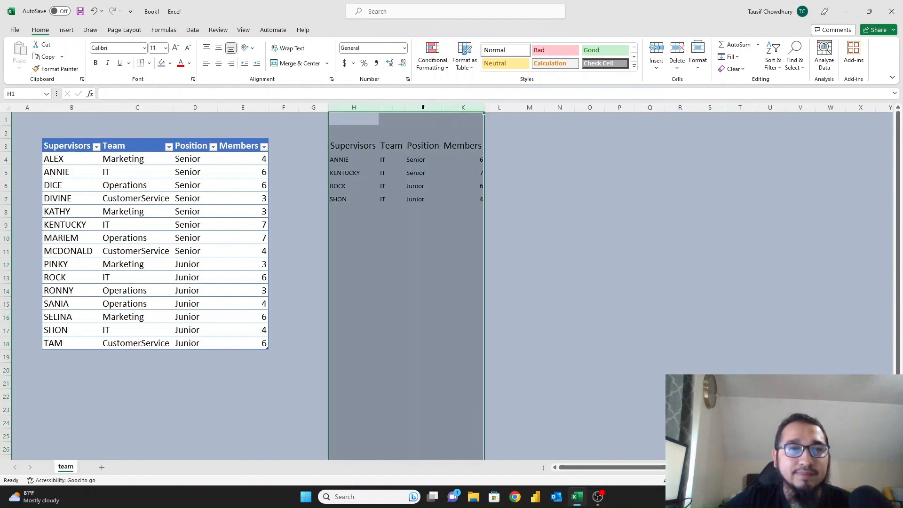
{"action": "left_click", "coordinate": [175, 49]}
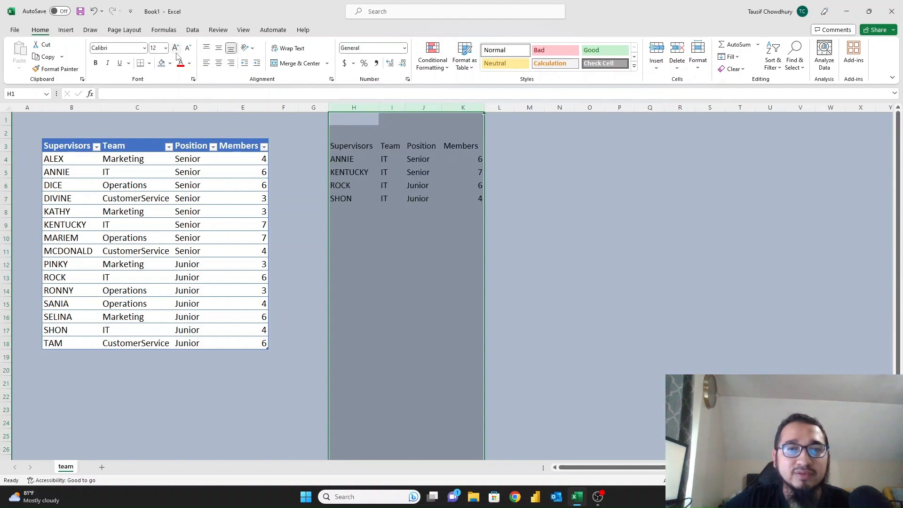
{"action": "left_click_drag", "start_coordinate": [343, 145], "coordinate": [456, 148]}
{"action": "key", "text": "ctrl+b"}
{"action": "left_click", "coordinate": [391, 198]}
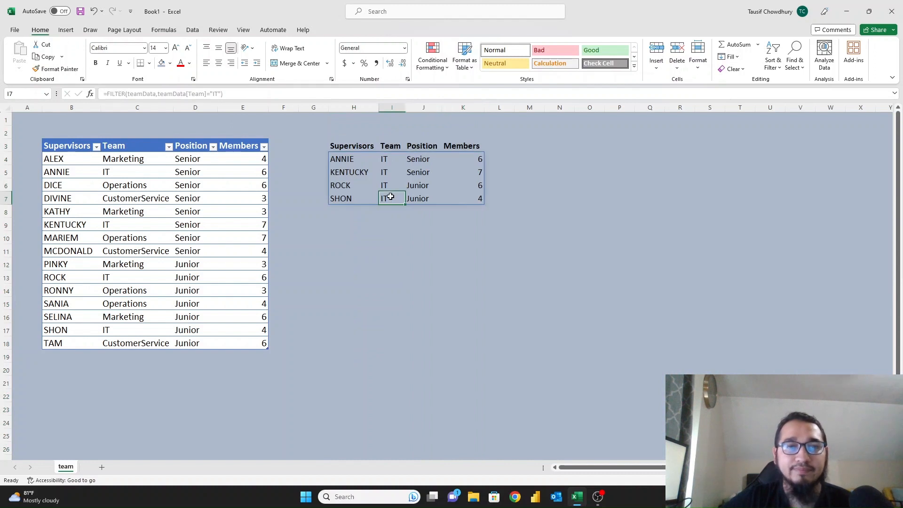
{"action": "key", "text": "Up"}
{"action": "key", "text": "Up"}
{"action": "key", "text": "Up"}
{"action": "key", "text": "Up"}
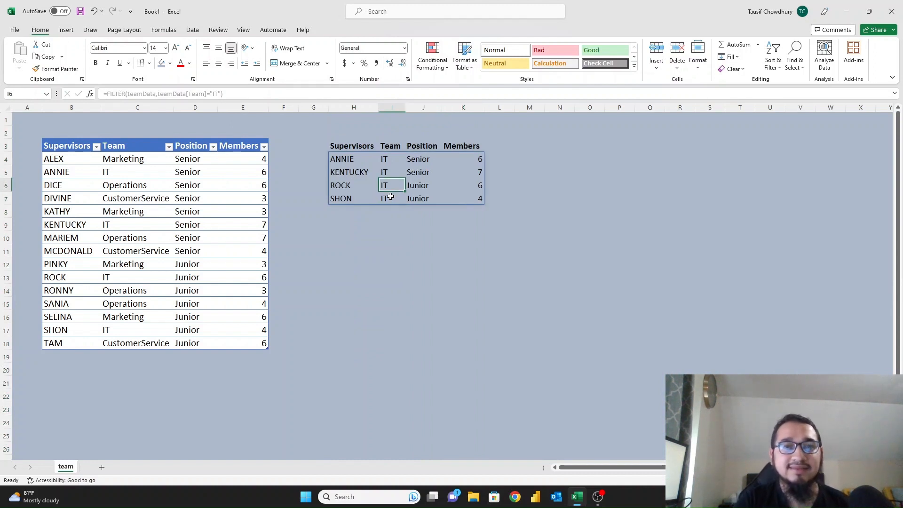
{"action": "key", "text": "Left"}
{"action": "key", "text": "Down"}
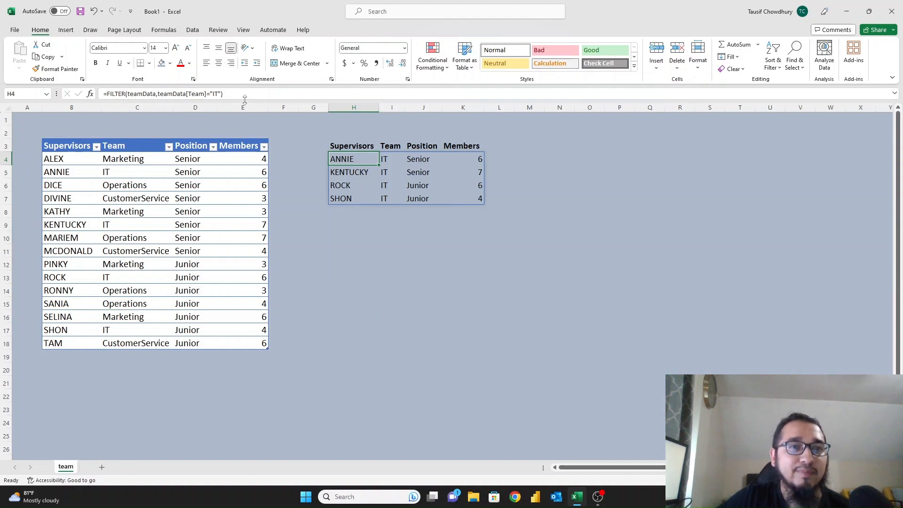
{"action": "left_click", "coordinate": [216, 94]}
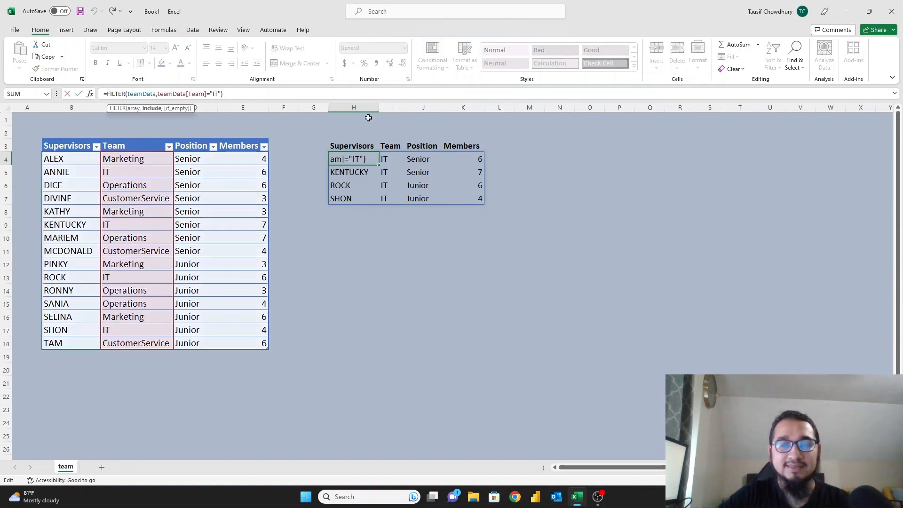
{"action": "key", "text": "BackSpace"}
{"action": "key", "text": "BackSpace"}
{"action": "type", "text": "Opera"}
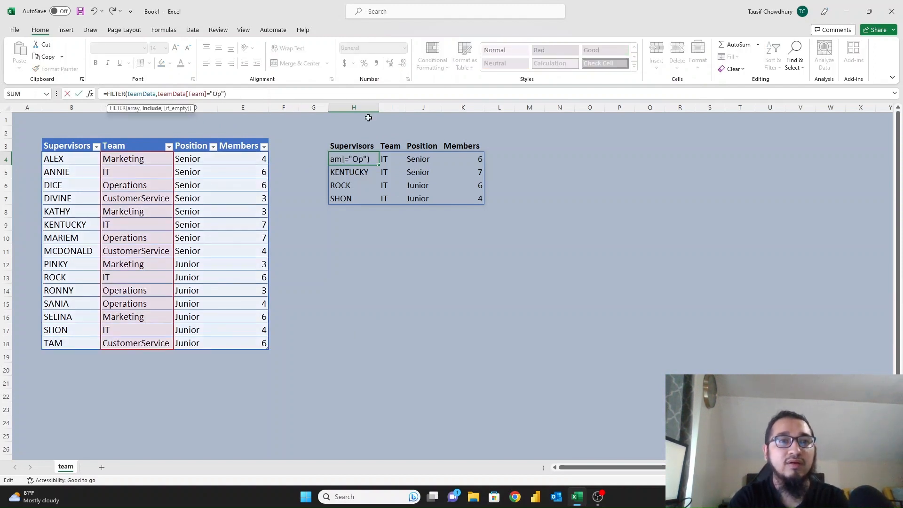
{"action": "type", "text": "tions"}
{"action": "key", "text": "Return"}
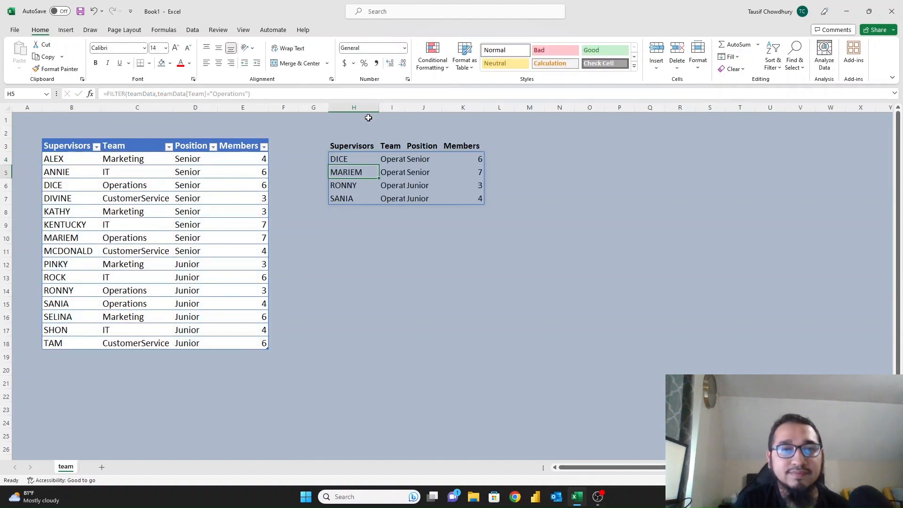
{"action": "left_click", "coordinate": [398, 107]}
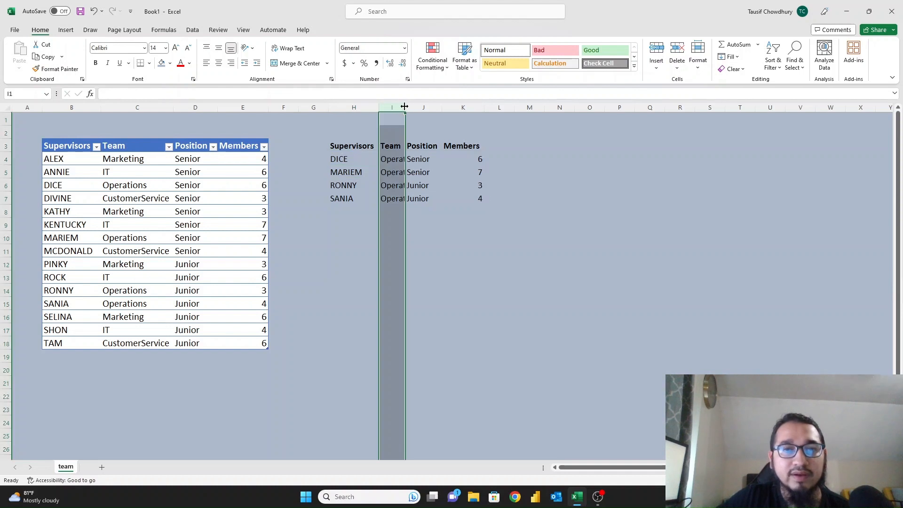
{"action": "left_click_drag", "start_coordinate": [405, 107], "coordinate": [436, 108]}
{"action": "left_click", "coordinate": [466, 172]}
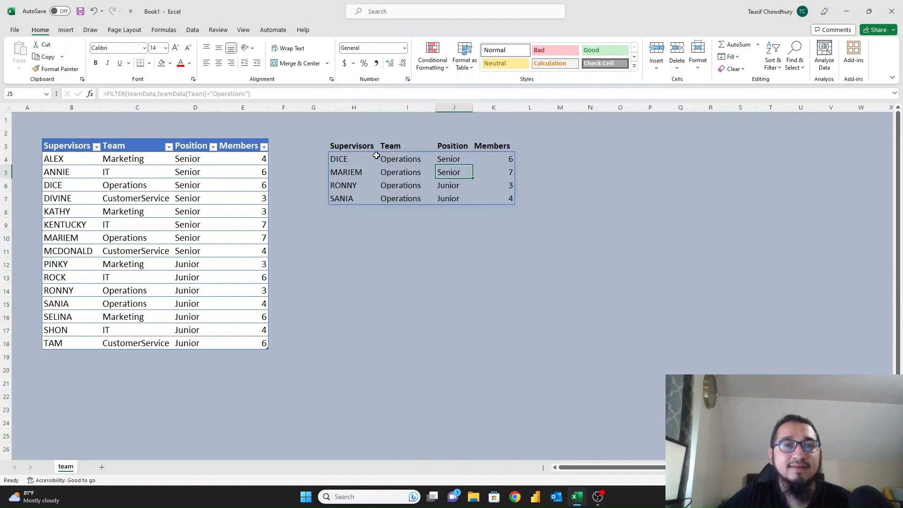
{"action": "left_click", "coordinate": [356, 156]}
{"action": "left_click", "coordinate": [343, 144]}
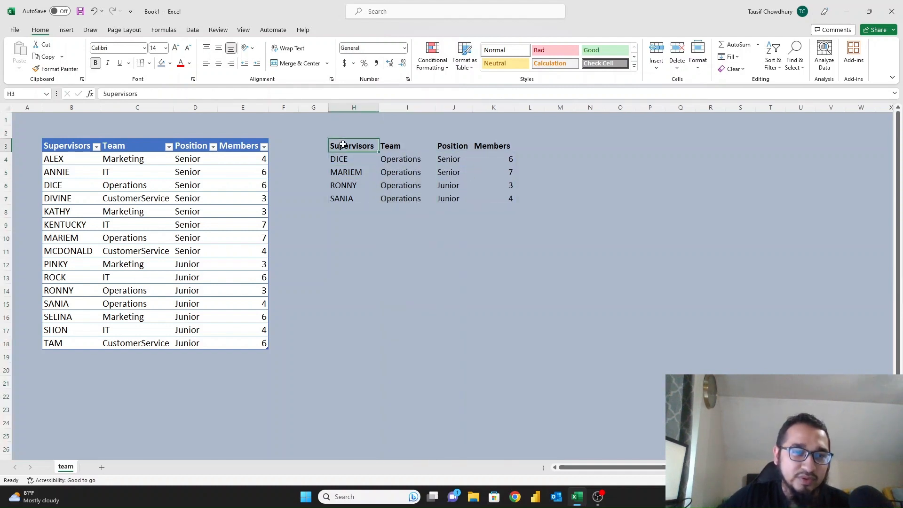
{"action": "left_click", "coordinate": [411, 160]}
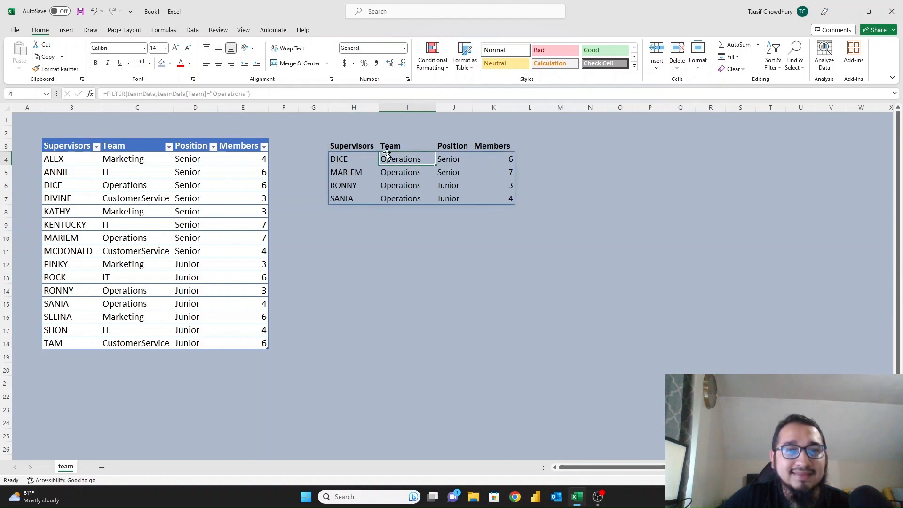
{"action": "left_click", "coordinate": [351, 158]}
{"action": "left_click", "coordinate": [216, 96]}
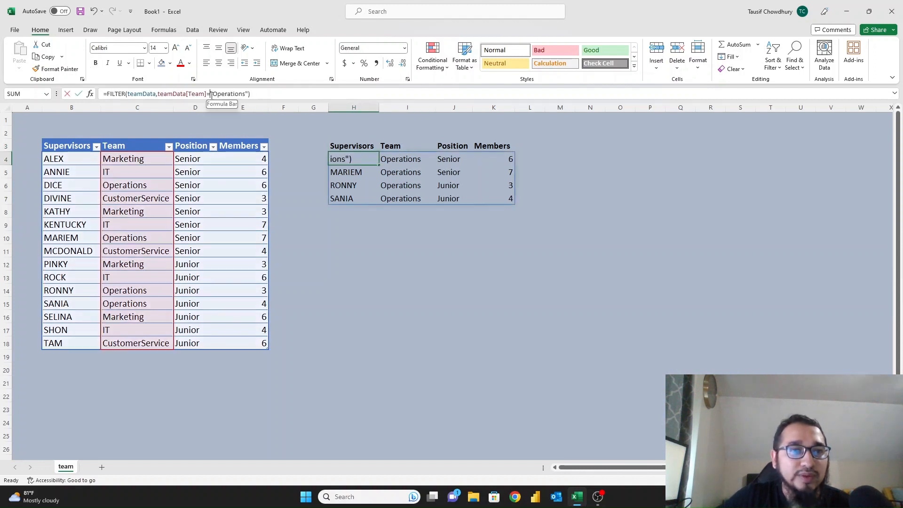
{"action": "left_click_drag", "start_coordinate": [213, 94], "coordinate": [241, 94]}
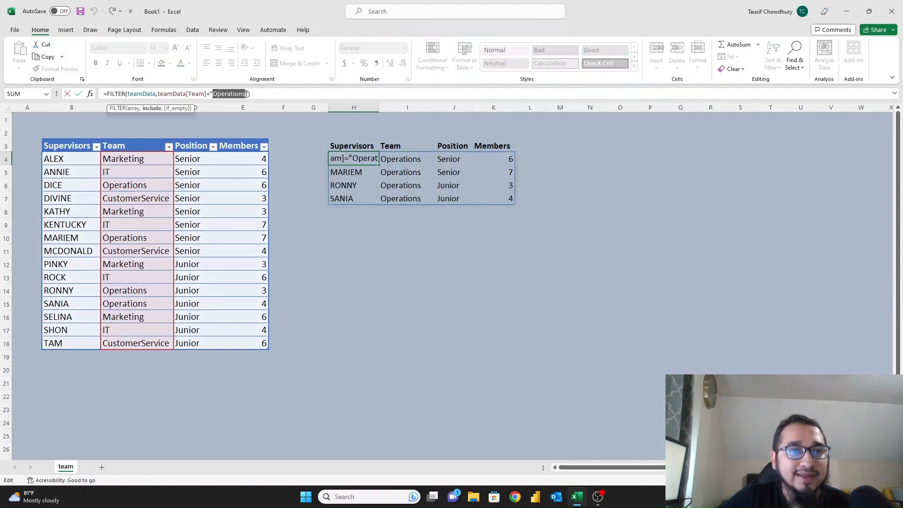
{"action": "key", "text": "Escape"}
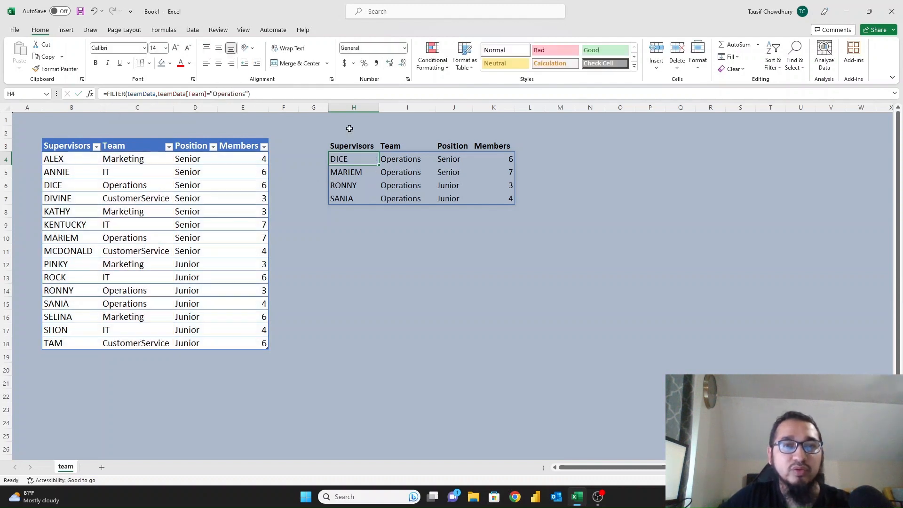
{"action": "left_click", "coordinate": [349, 128]}
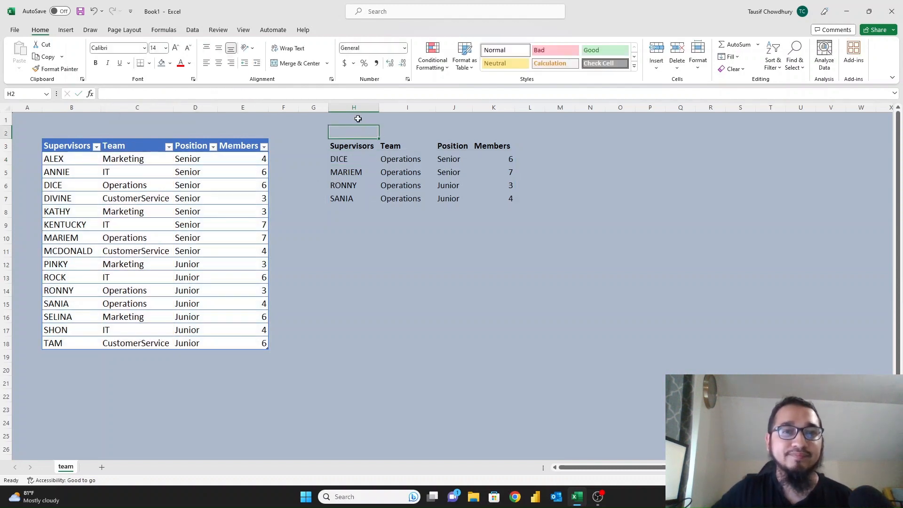
Enter the label TeamName in cell H1.
{"action": "left_click", "coordinate": [357, 119]}
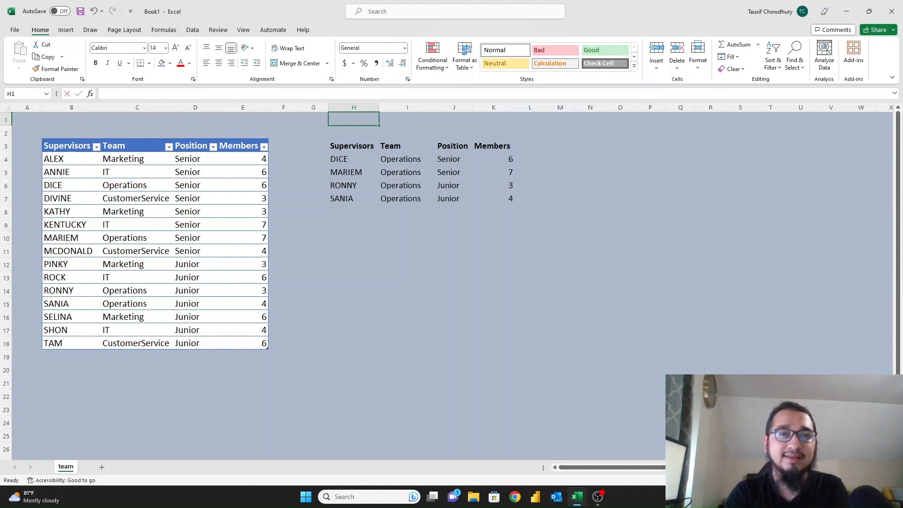
{"action": "type", "text": "Team"}
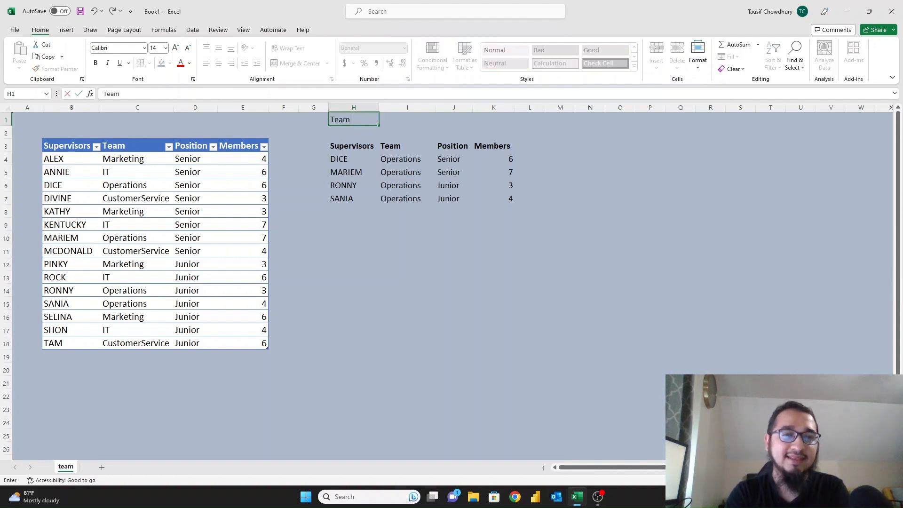
{"action": "type", "text": "Name"}
{"action": "key", "text": "Tab"}
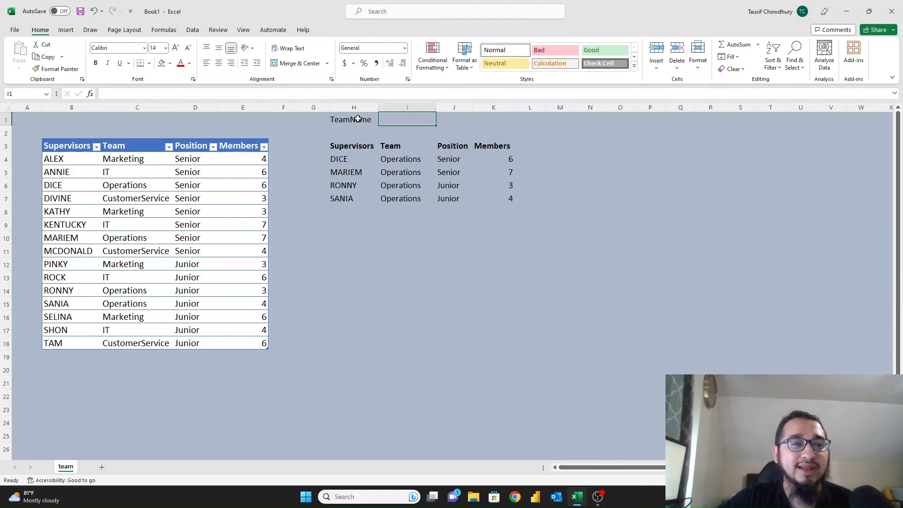
{"action": "left_click", "coordinate": [193, 31]}
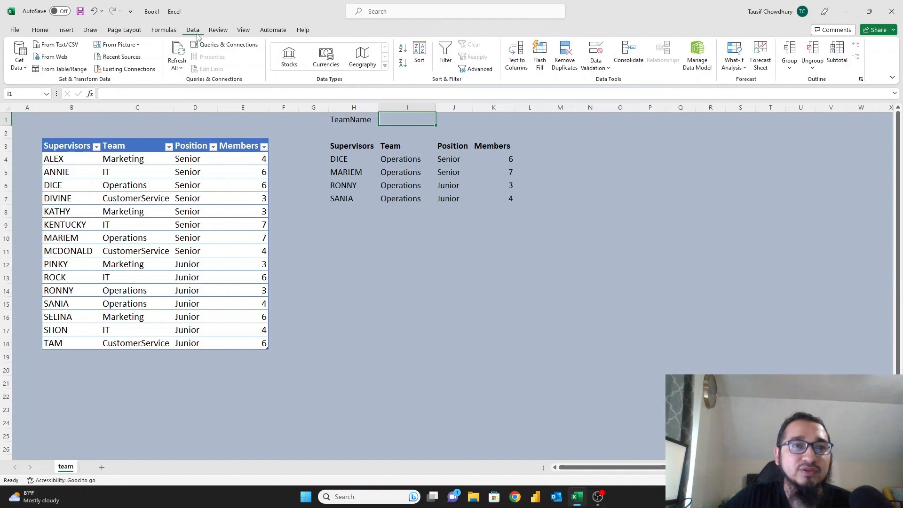
Give I1 a List data validation sourced from the Team values C4:C18.
{"action": "left_click", "coordinate": [595, 66]}
{"action": "left_click", "coordinate": [625, 81]}
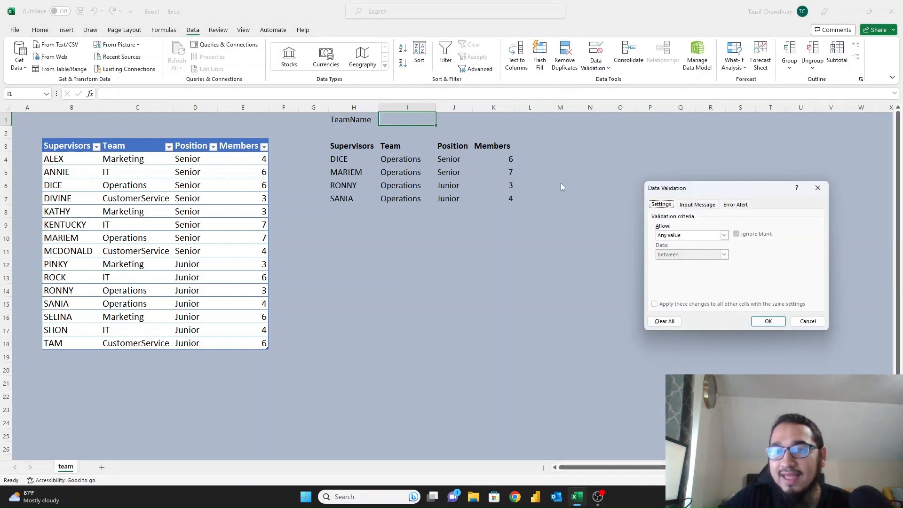
{"action": "left_click", "coordinate": [680, 236]}
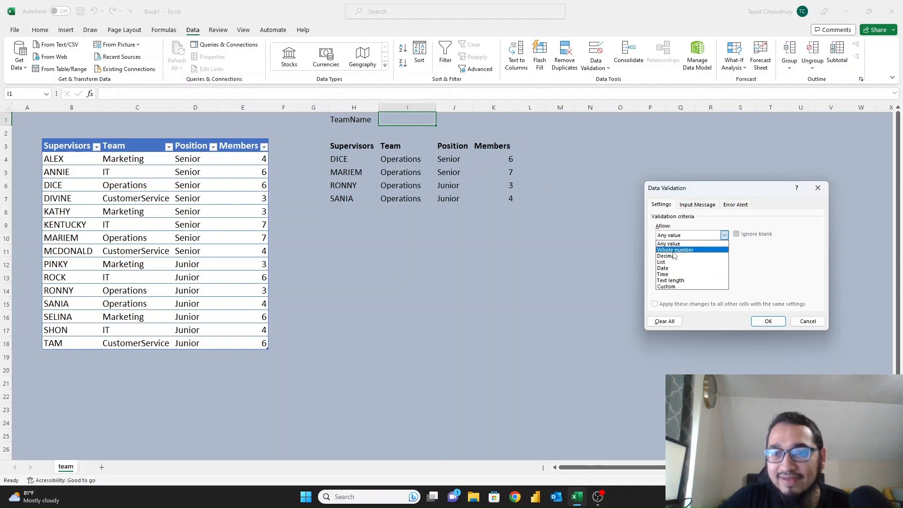
{"action": "left_click", "coordinate": [667, 287]}
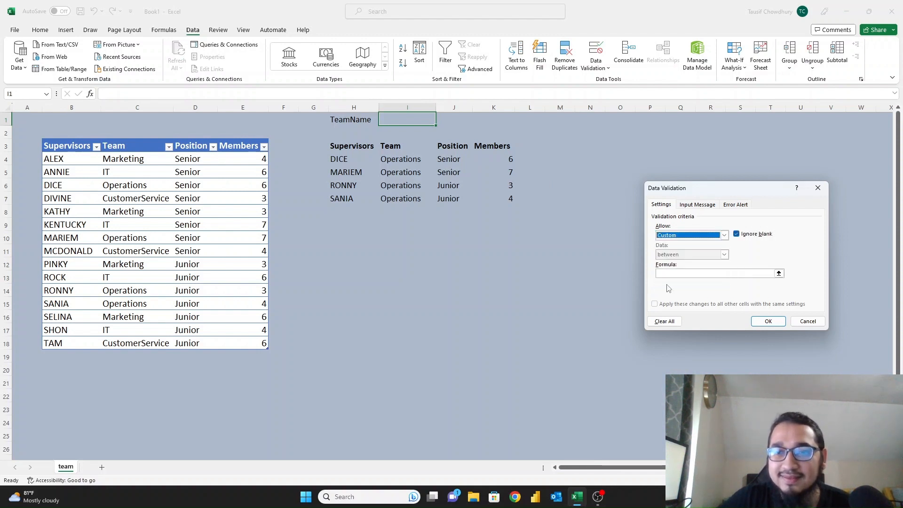
{"action": "left_click", "coordinate": [667, 273]}
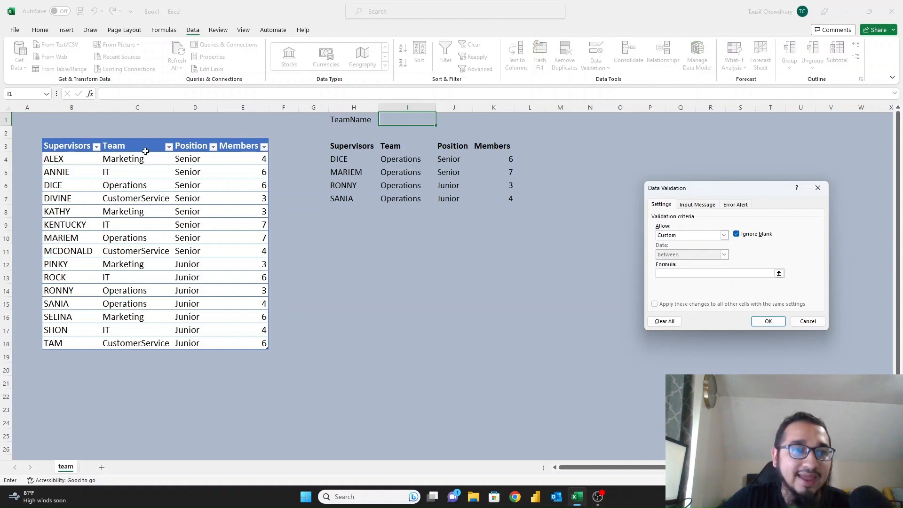
{"action": "left_click", "coordinate": [147, 140]}
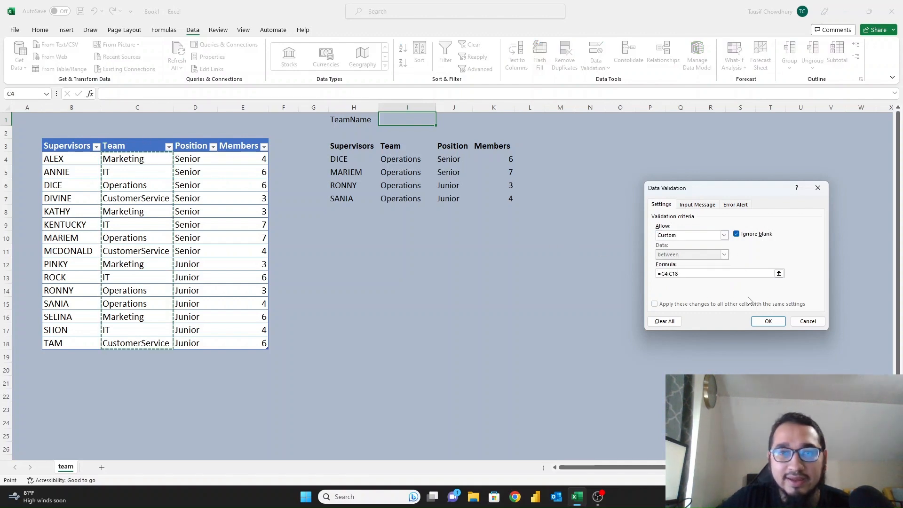
{"action": "left_click", "coordinate": [768, 324]}
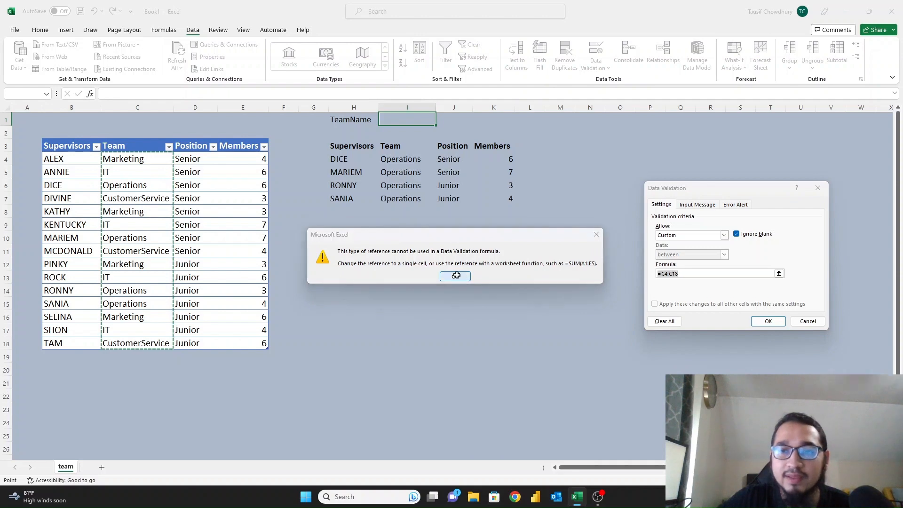
{"action": "left_click", "coordinate": [455, 276]}
{"action": "left_click", "coordinate": [725, 236]}
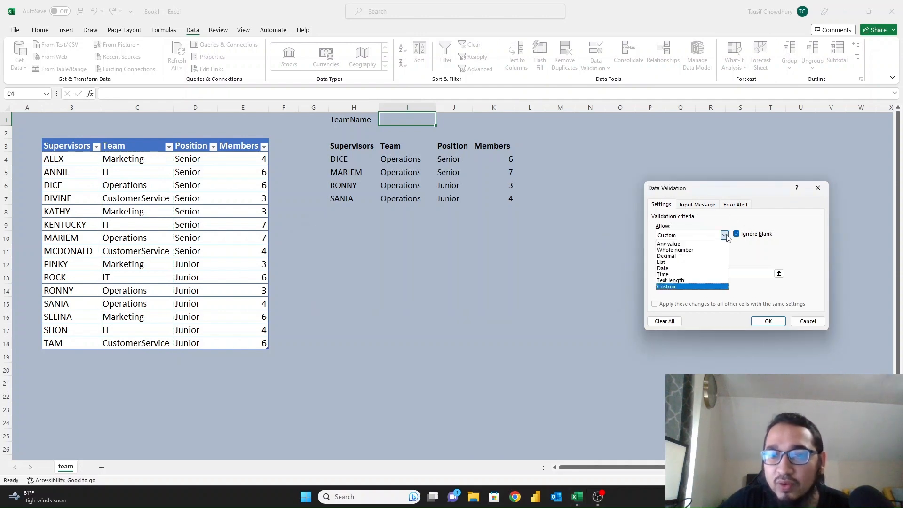
{"action": "left_click", "coordinate": [675, 262]}
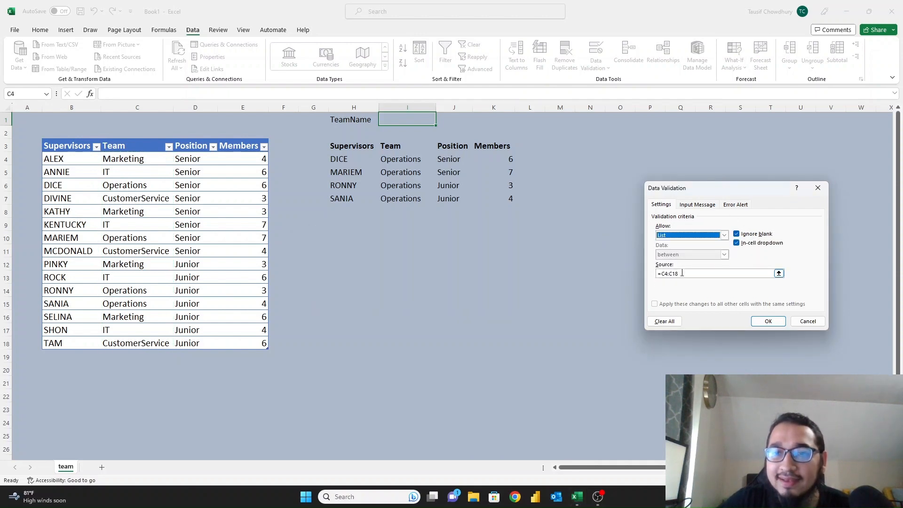
{"action": "left_click", "coordinate": [767, 322]}
Choose Marketing from I1's team dropdown.
{"action": "left_click", "coordinate": [439, 121]}
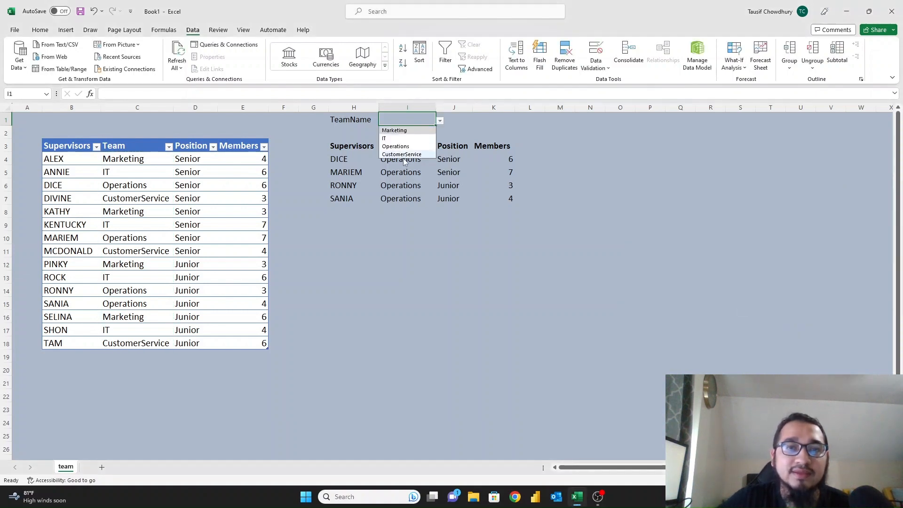
{"action": "left_click", "coordinate": [418, 120]}
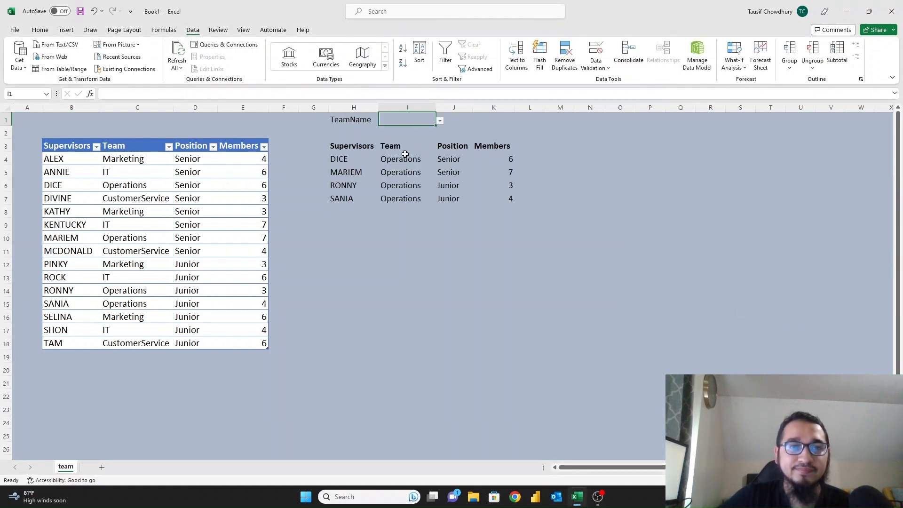
{"action": "left_click", "coordinate": [369, 146]}
{"action": "left_click", "coordinate": [395, 159]}
{"action": "left_click", "coordinate": [419, 124]}
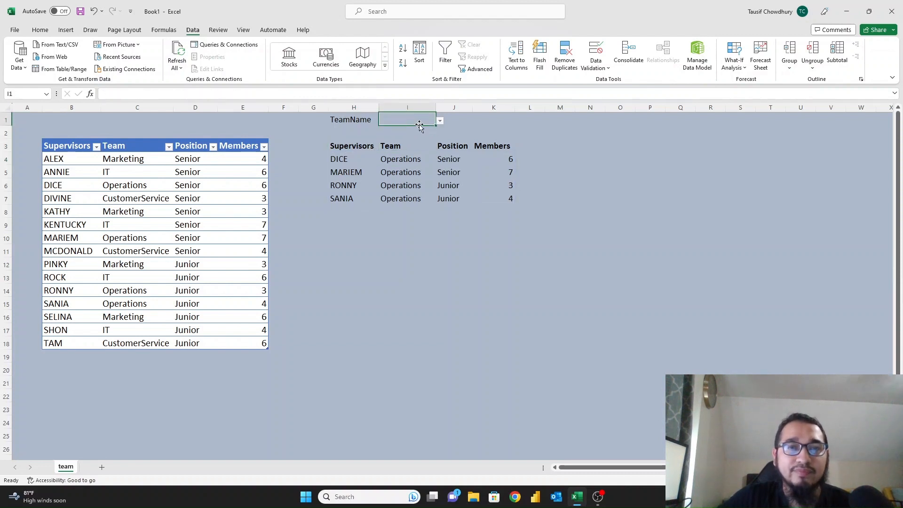
{"action": "left_click", "coordinate": [440, 120]}
{"action": "left_click", "coordinate": [406, 133]}
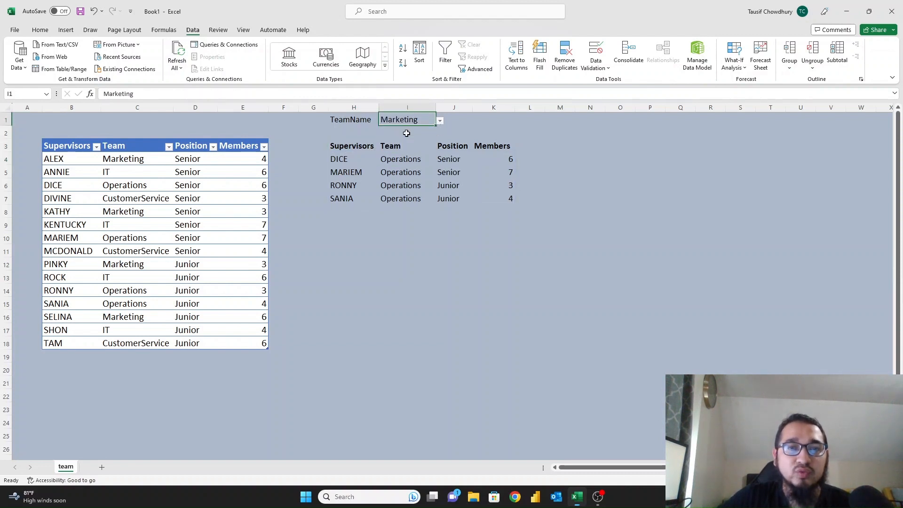
{"action": "left_click", "coordinate": [356, 162]}
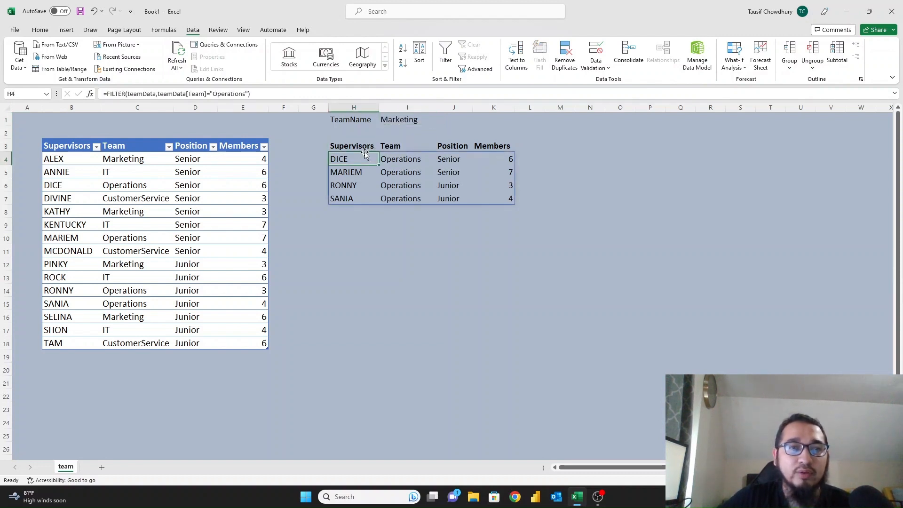
Replace the hard-coded Operations criterion in H4's FILTER with the absolute reference $I$1.
{"action": "left_click", "coordinate": [212, 95]}
{"action": "left_click_drag", "start_coordinate": [211, 94], "coordinate": [249, 96]}
{"action": "key", "text": "BackSpace"}
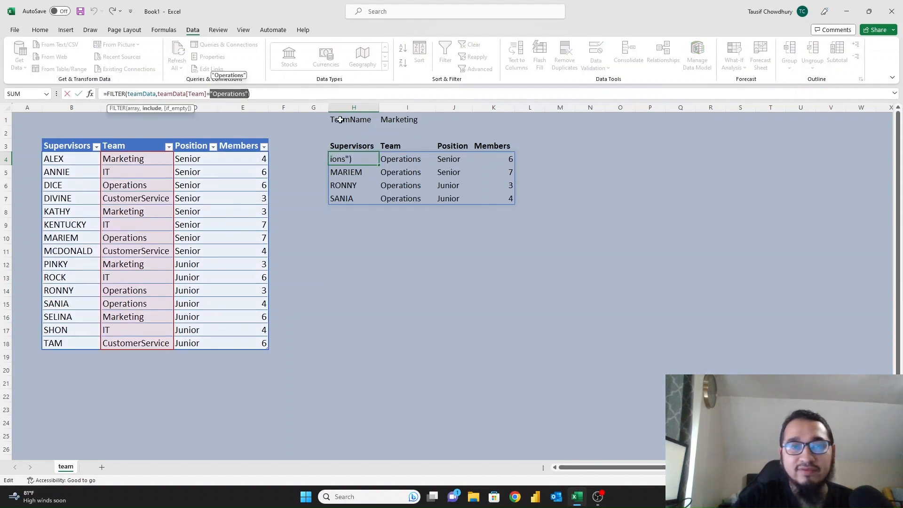
{"action": "left_click", "coordinate": [407, 119]}
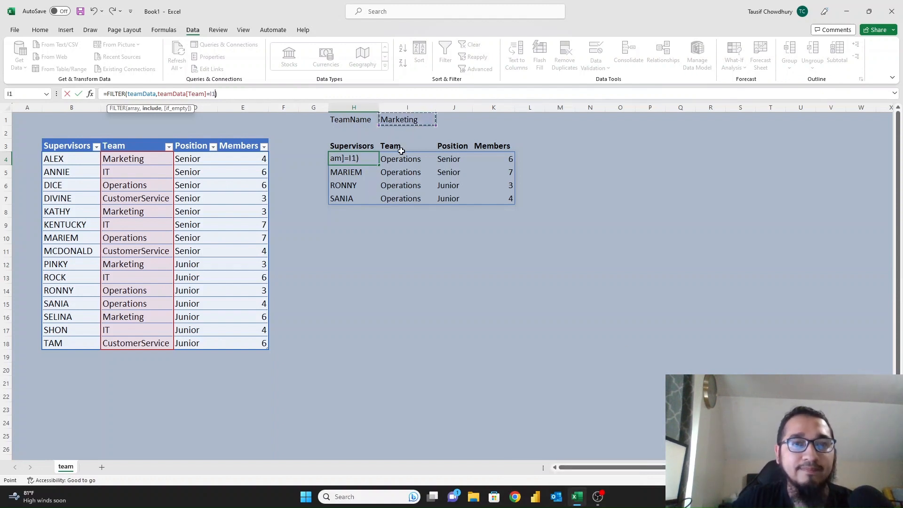
{"action": "key", "text": "F4"}
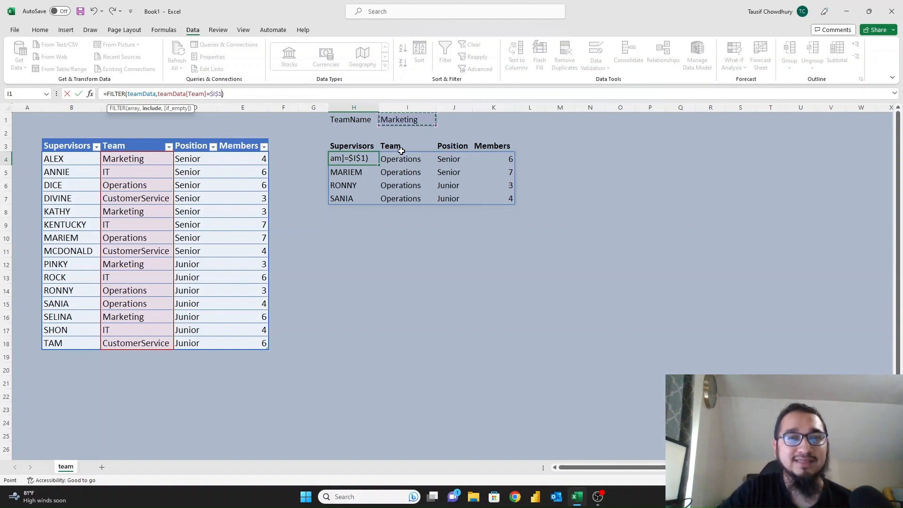
{"action": "key", "text": "Return"}
{"action": "key", "text": "Up"}
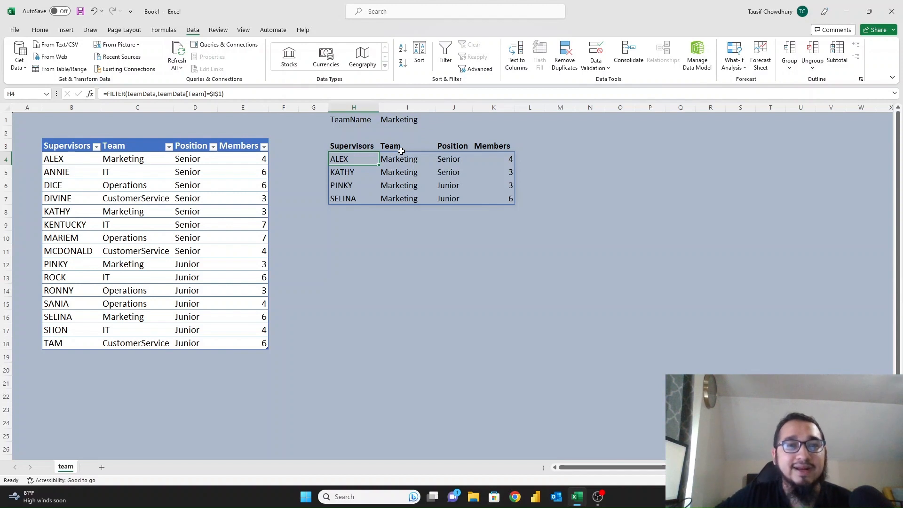
{"action": "left_click", "coordinate": [410, 123]}
Switch I1 to Operations, then CustomerService, checking the spill, and finish on Marketing.
{"action": "left_click", "coordinate": [440, 120]}
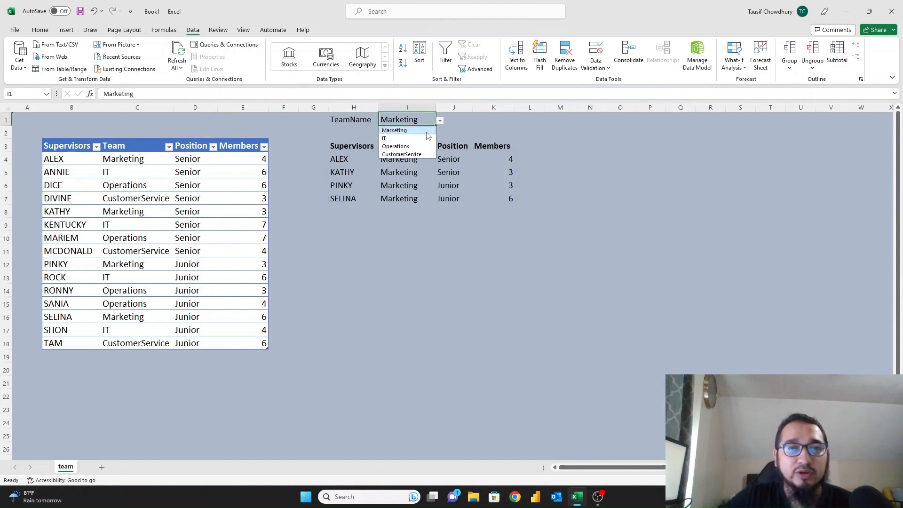
{"action": "left_click", "coordinate": [422, 147]}
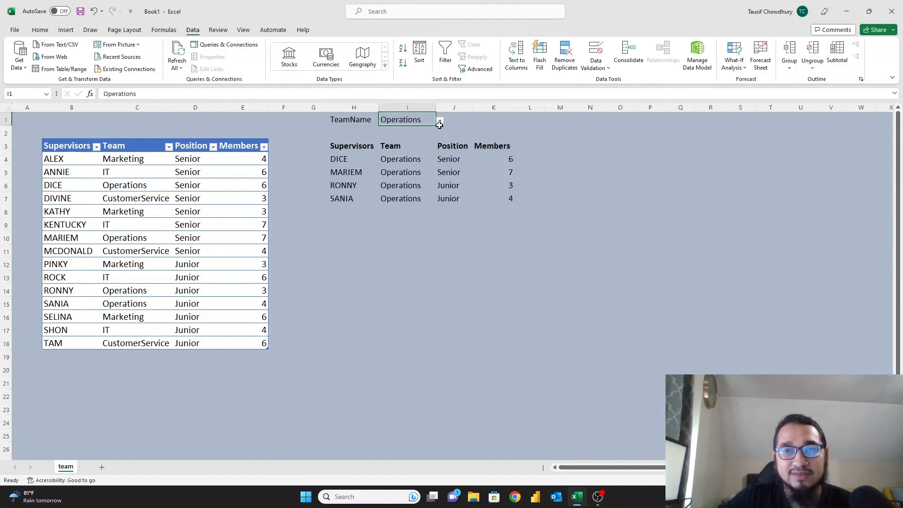
{"action": "left_click", "coordinate": [439, 122]}
{"action": "left_click", "coordinate": [410, 153]}
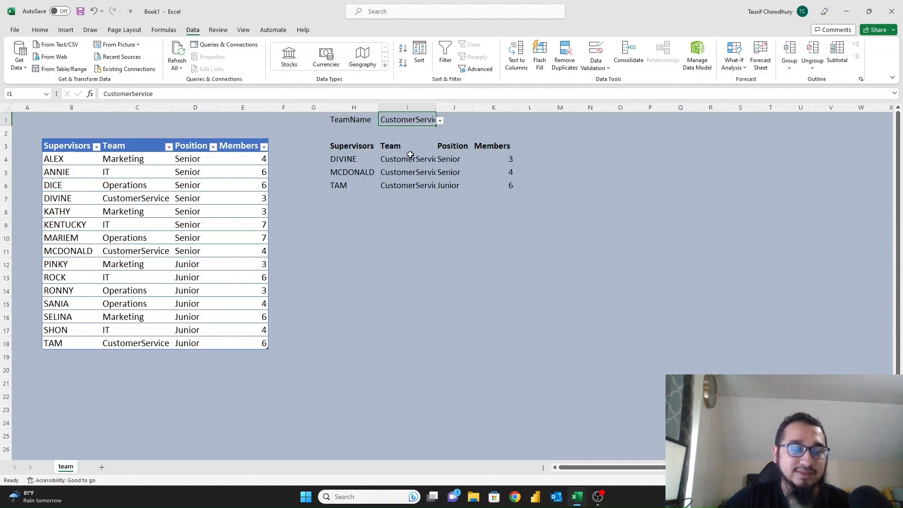
{"action": "left_click", "coordinate": [359, 151]}
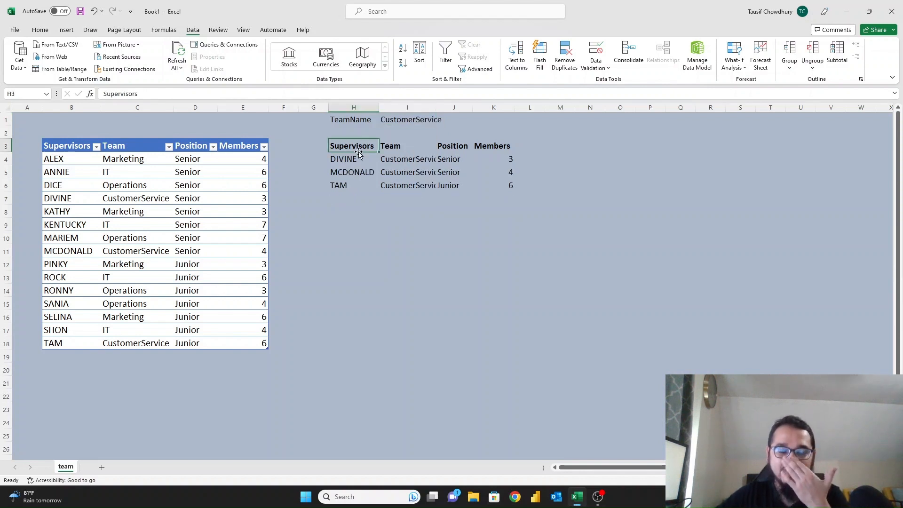
{"action": "left_click", "coordinate": [349, 158]}
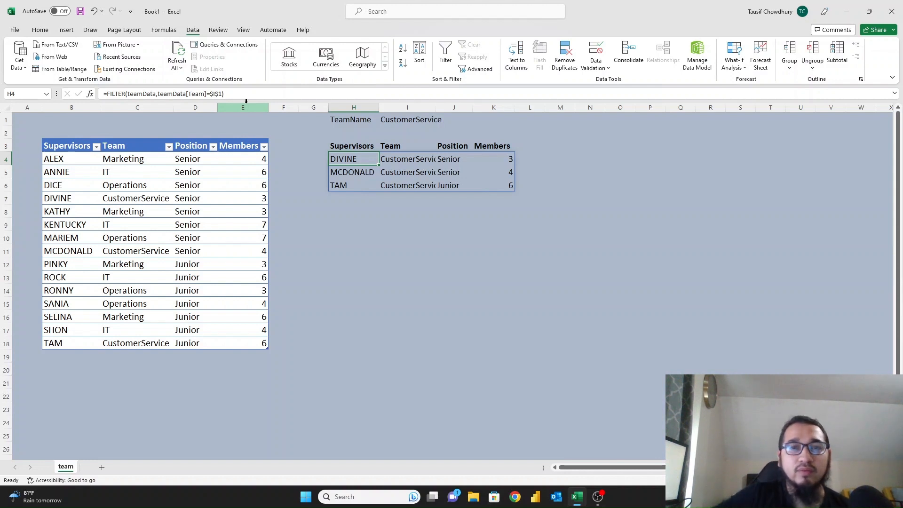
{"action": "left_click", "coordinate": [409, 119]}
{"action": "left_click", "coordinate": [440, 121]}
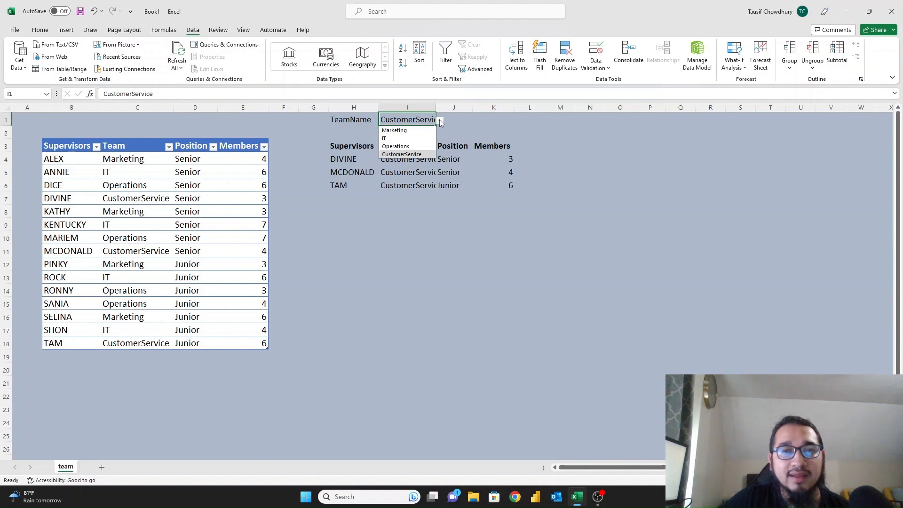
{"action": "left_click", "coordinate": [417, 131]}
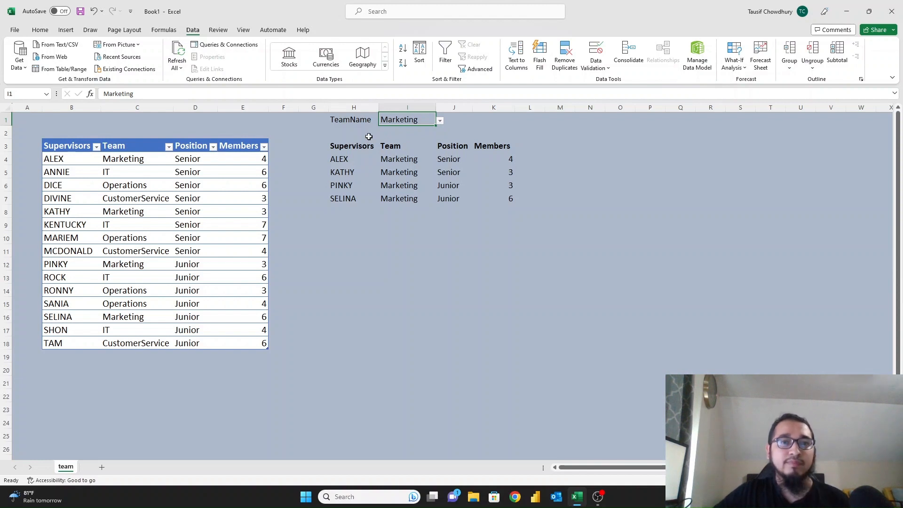
Paste I1's dropdown into J1, widen column J, and set J1 to Senior.
{"action": "key", "text": "ctrl+c"}
{"action": "left_click", "coordinate": [452, 119]}
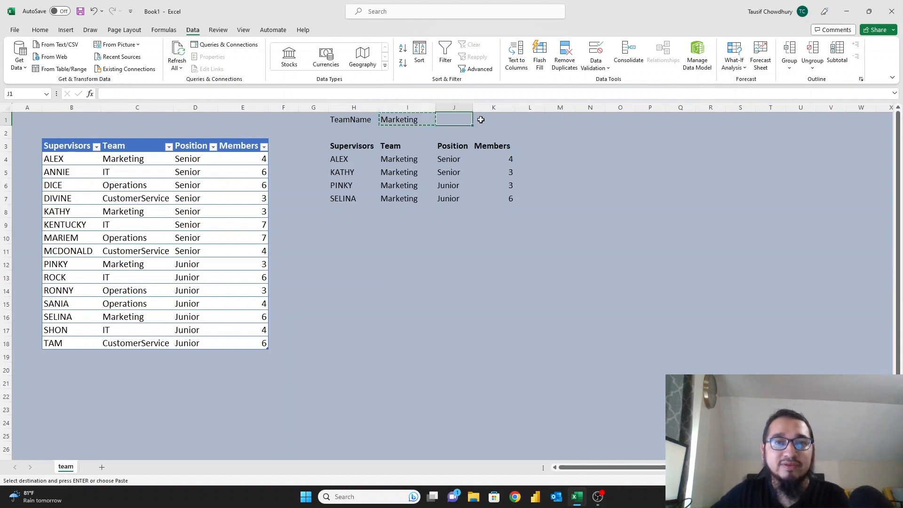
{"action": "key", "text": "ctrl+v"}
{"action": "left_click_drag", "start_coordinate": [474, 107], "coordinate": [501, 107]}
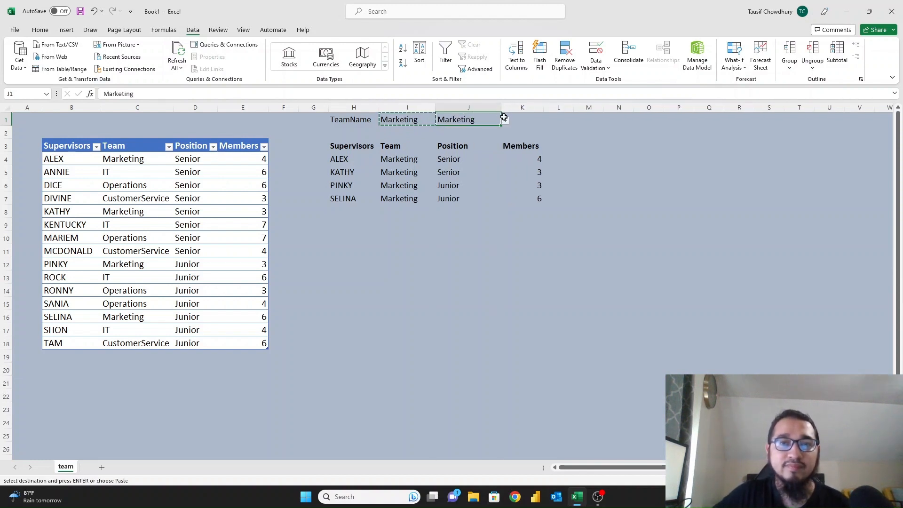
{"action": "left_click", "coordinate": [503, 120]}
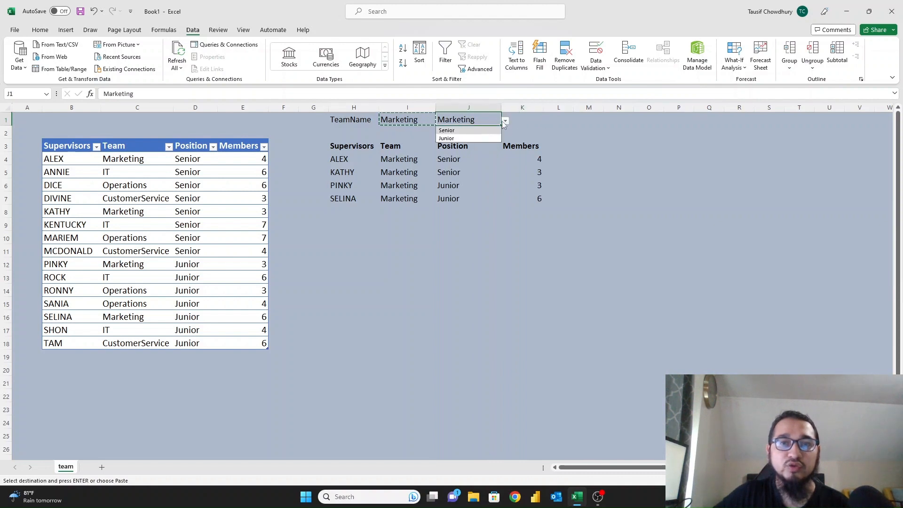
{"action": "left_click", "coordinate": [476, 120]}
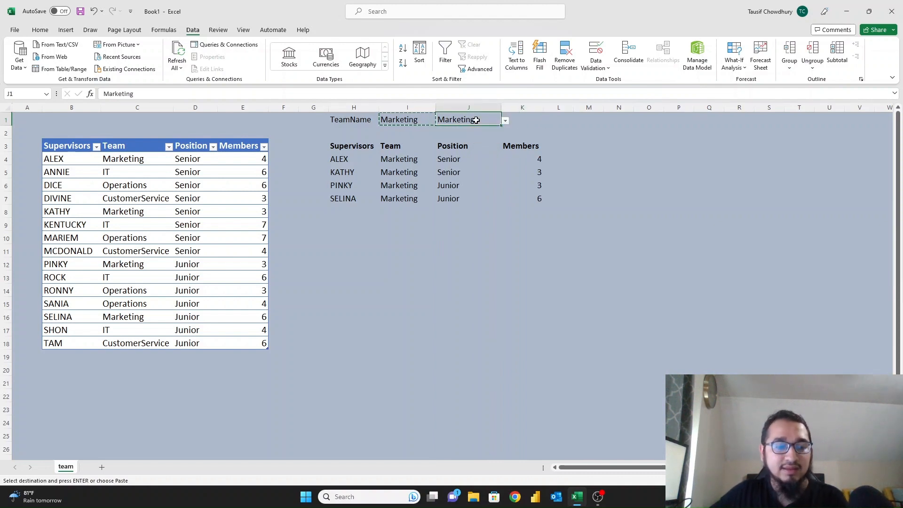
{"action": "key", "text": "ctrl+z"}
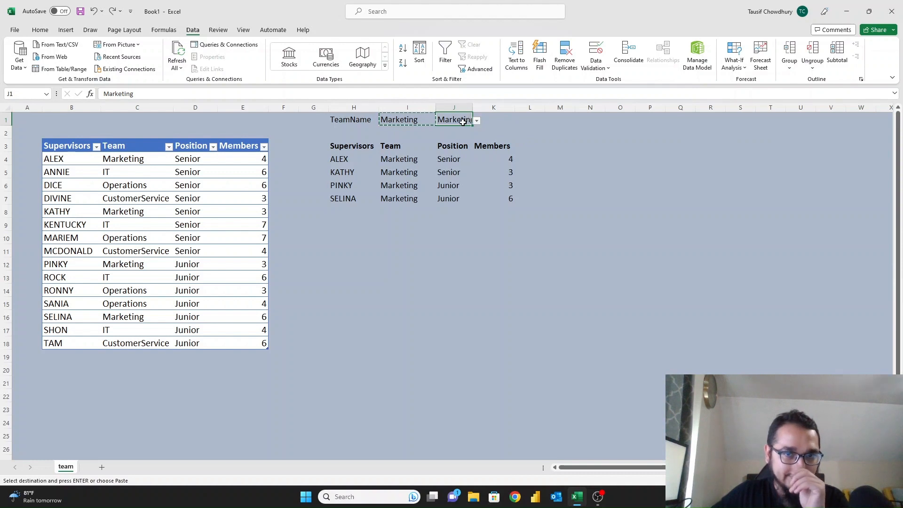
{"action": "left_click_drag", "start_coordinate": [470, 111], "coordinate": [494, 111]}
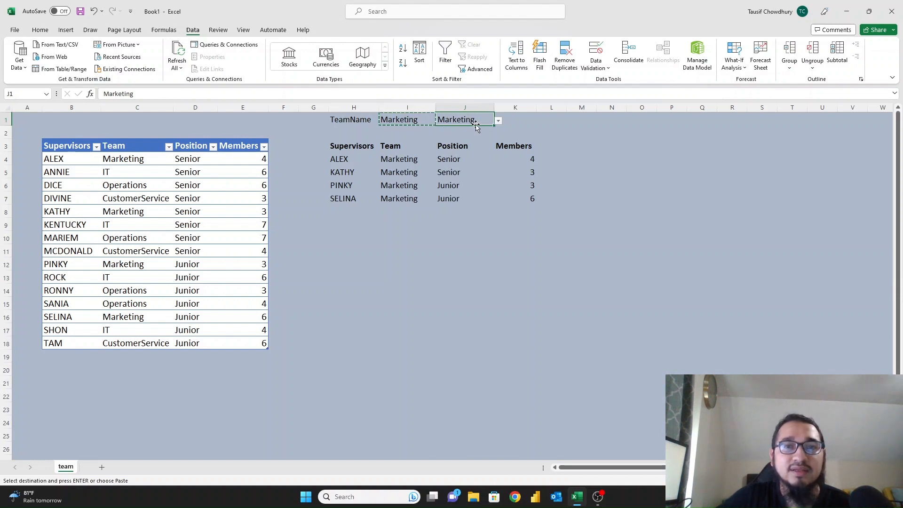
{"action": "left_click", "coordinate": [497, 120]}
{"action": "left_click", "coordinate": [471, 132]}
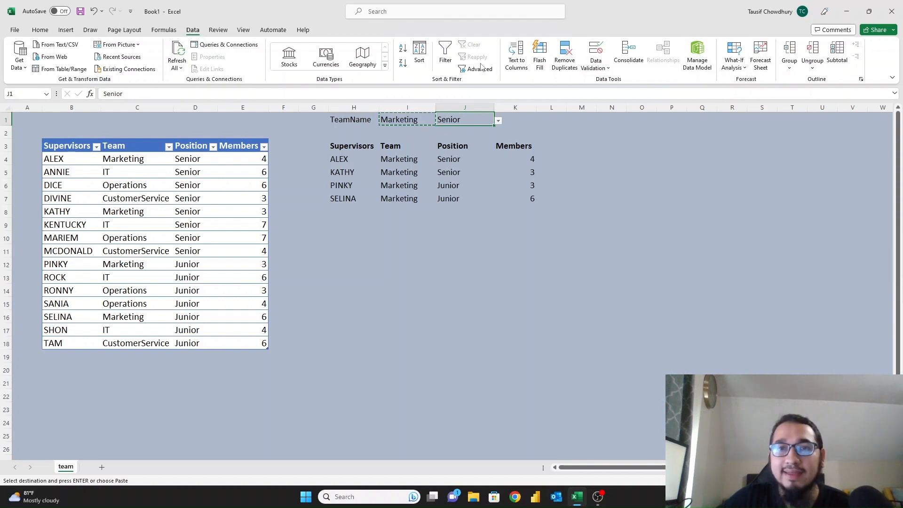
{"action": "left_click", "coordinate": [596, 51]}
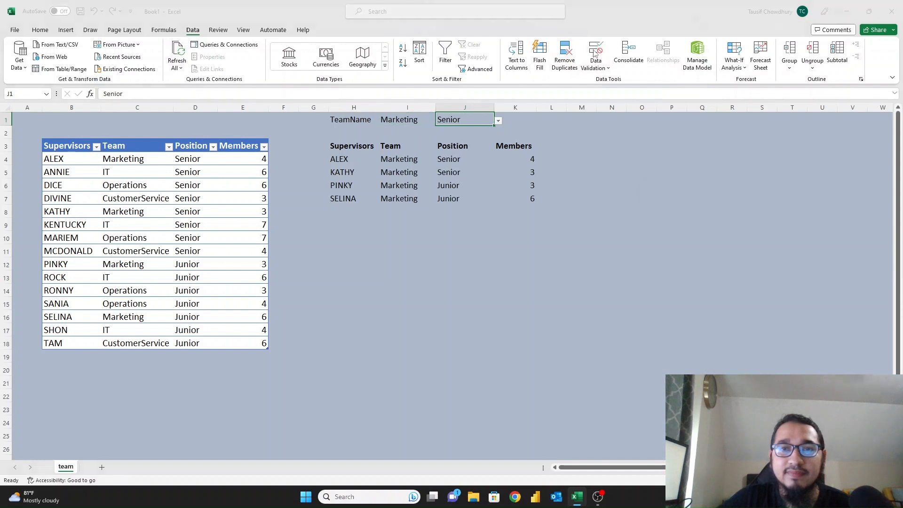
Change J1's list source from =D4:D18 to =C4:C18 and pick IT.
{"action": "left_click", "coordinate": [671, 273]}
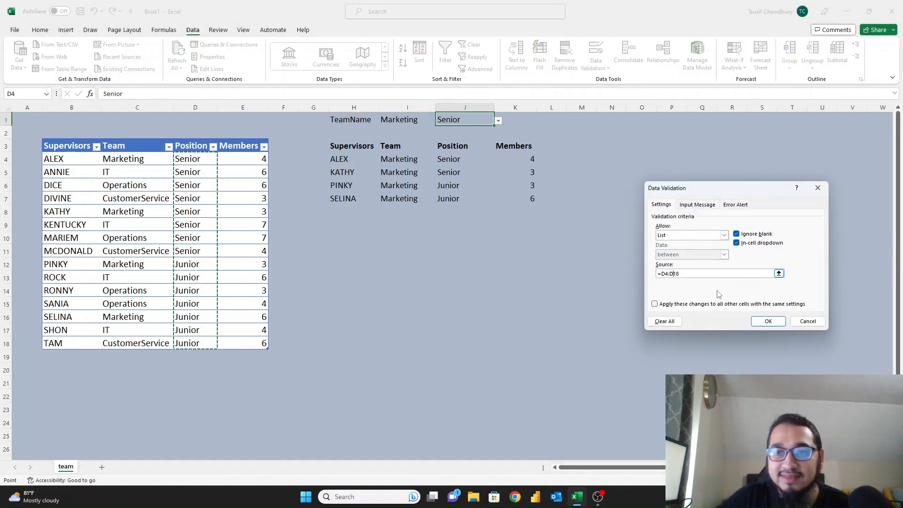
{"action": "key", "text": "BackSpace"}
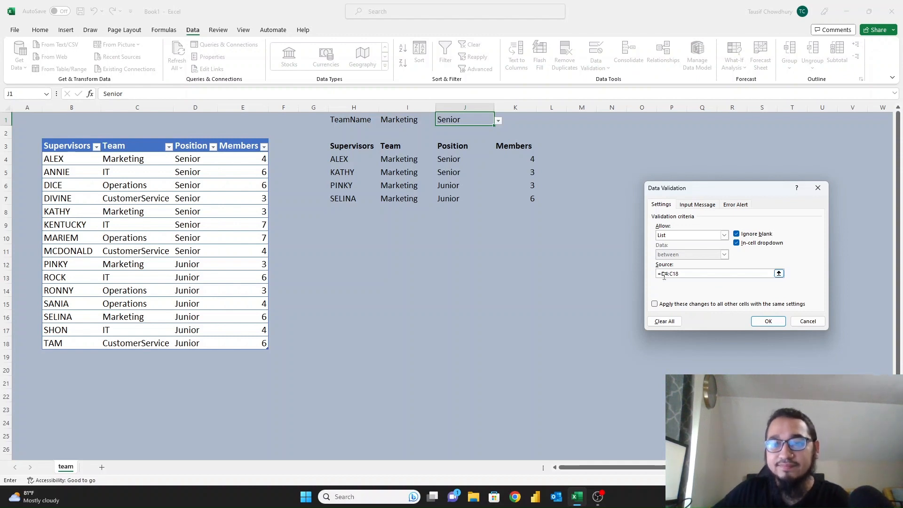
{"action": "key", "text": "BackSpace"}
{"action": "type", "text": "C"}
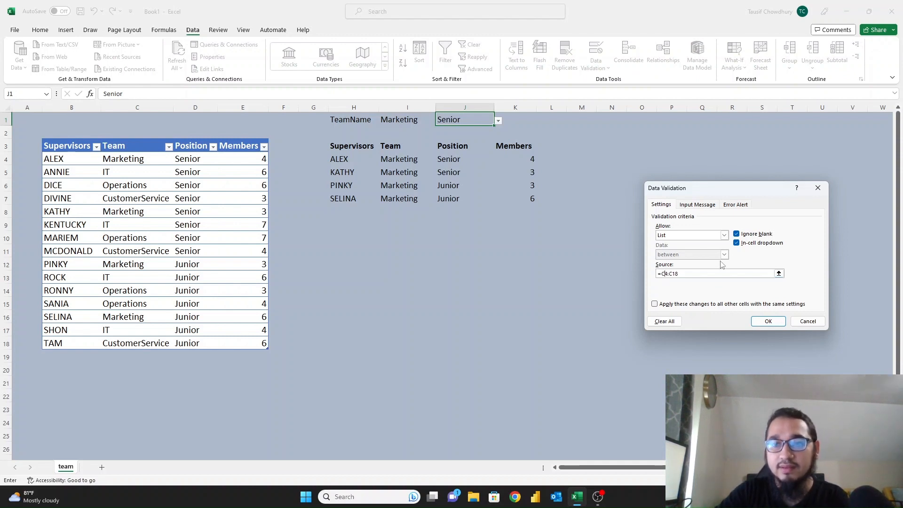
{"action": "key", "text": "Return"}
{"action": "left_click", "coordinate": [498, 120]}
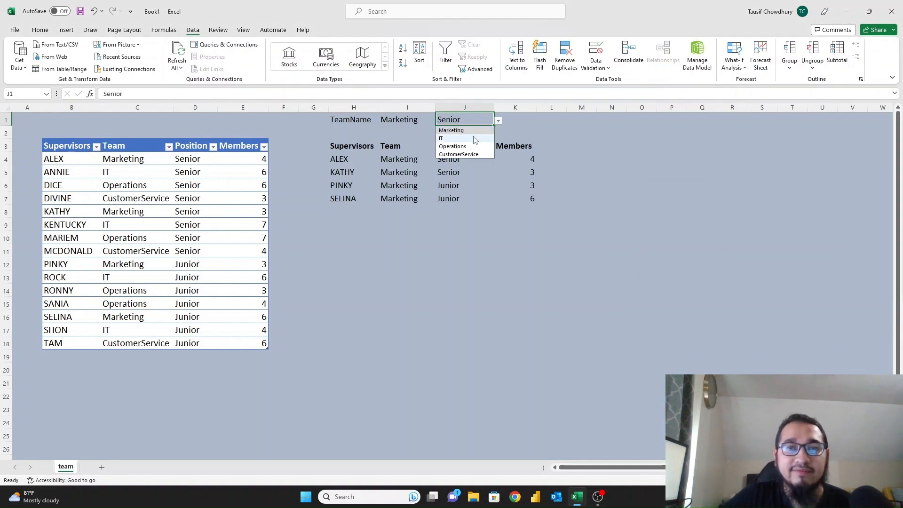
{"action": "left_click", "coordinate": [475, 139]}
{"action": "left_click", "coordinate": [395, 158]}
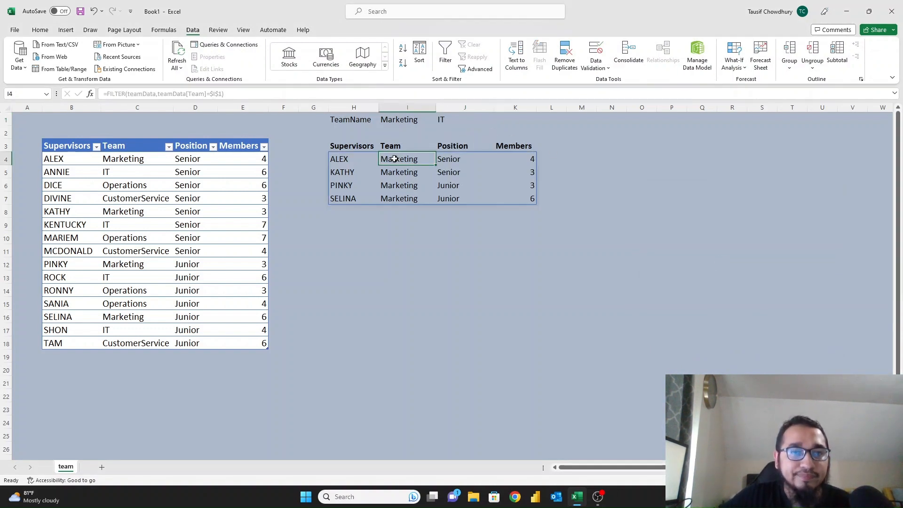
Split H4's FILTER formula onto separate lines in an enlarged formula bar.
{"action": "left_click", "coordinate": [346, 162]}
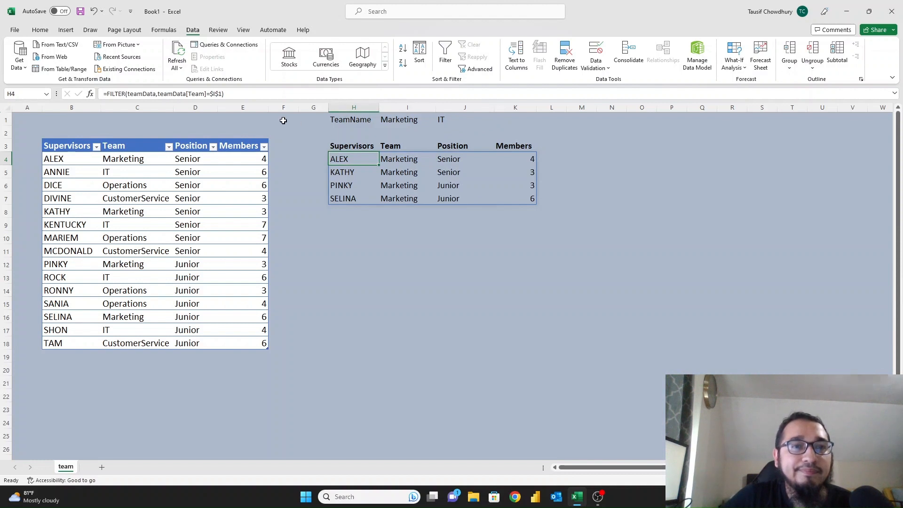
{"action": "left_click", "coordinate": [204, 93]}
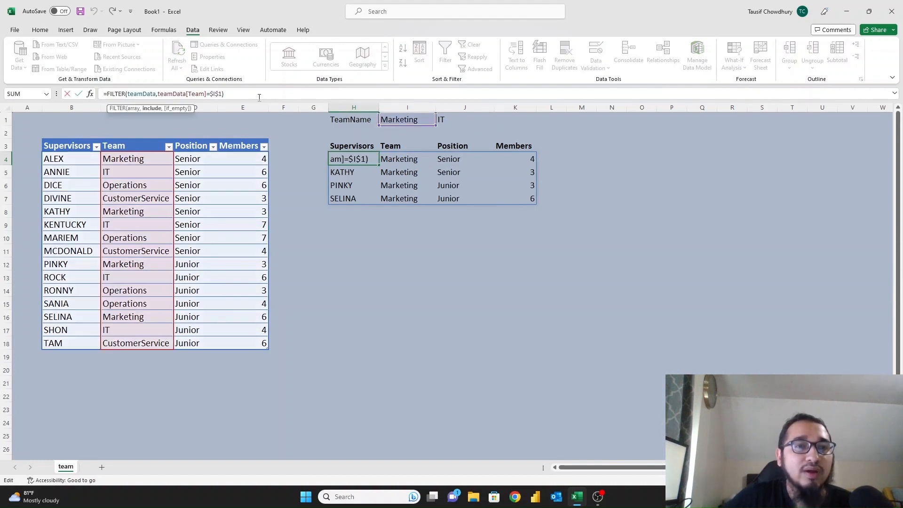
{"action": "key", "text": "BackSpace"}
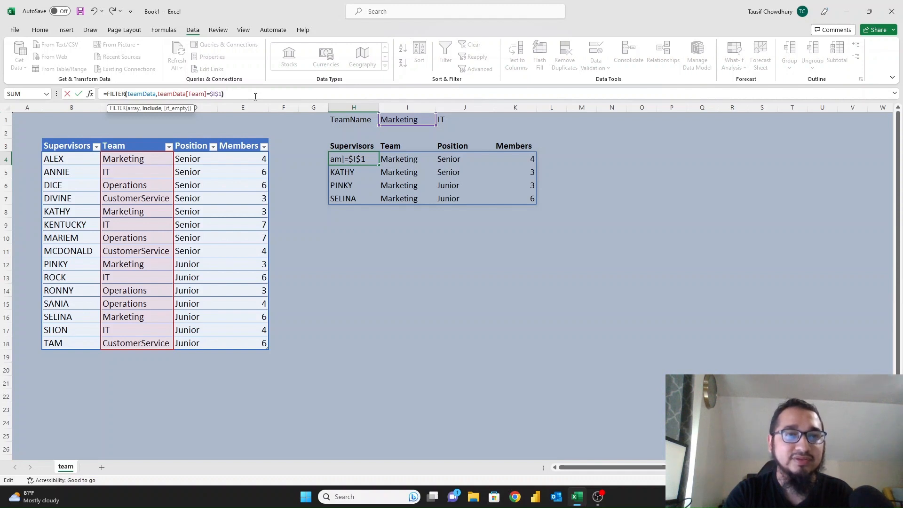
{"action": "type", "text": ")"}
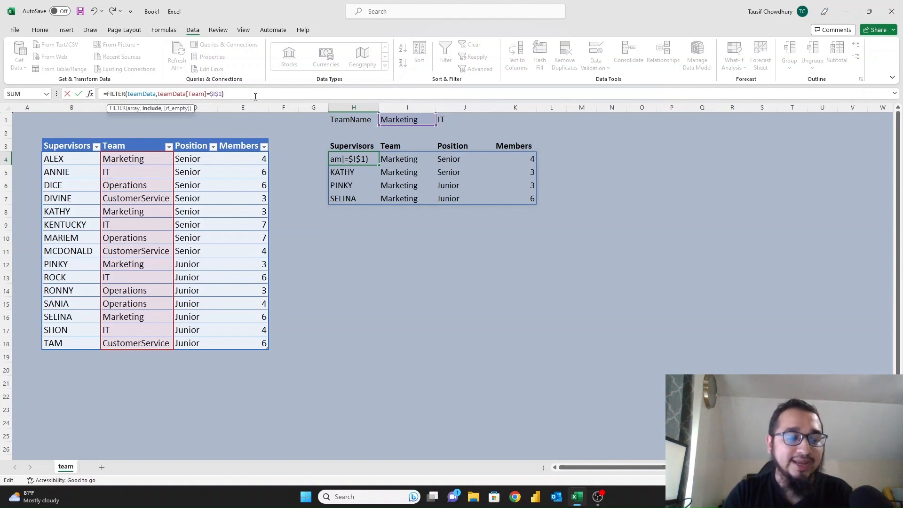
{"action": "key", "text": "BackSpace"}
{"action": "key", "text": "BackSpace"}
{"action": "key", "text": "BackSpace"}
{"action": "key", "text": "BackSpace"}
{"action": "key", "text": "BackSpace"}
{"action": "key", "text": "BackSpace"}
{"action": "key", "text": "BackSpace"}
{"action": "key", "text": "BackSpace"}
{"action": "key", "text": "BackSpace"}
{"action": "key", "text": "BackSpace"}
{"action": "key", "text": "BackSpace"}
{"action": "key", "text": "BackSpace"}
{"action": "key", "text": "BackSpace"}
{"action": "key", "text": "BackSpace"}
{"action": "key", "text": "BackSpace"}
{"action": "key", "text": "BackSpace"}
{"action": "key", "text": "BackSpace"}
{"action": "key", "text": "BackSpace"}
{"action": "key", "text": "BackSpace"}
{"action": "key", "text": "BackSpace"}
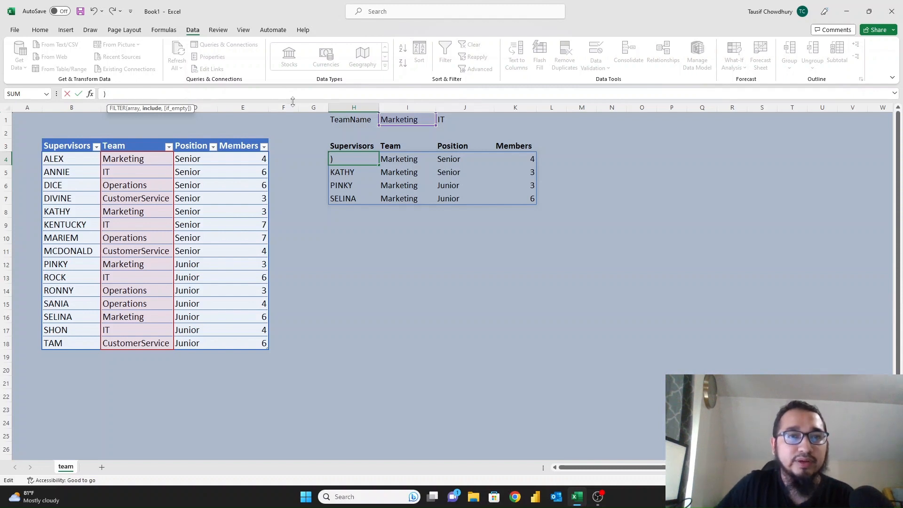
{"action": "left_click_drag", "start_coordinate": [292, 101], "coordinate": [283, 177]}
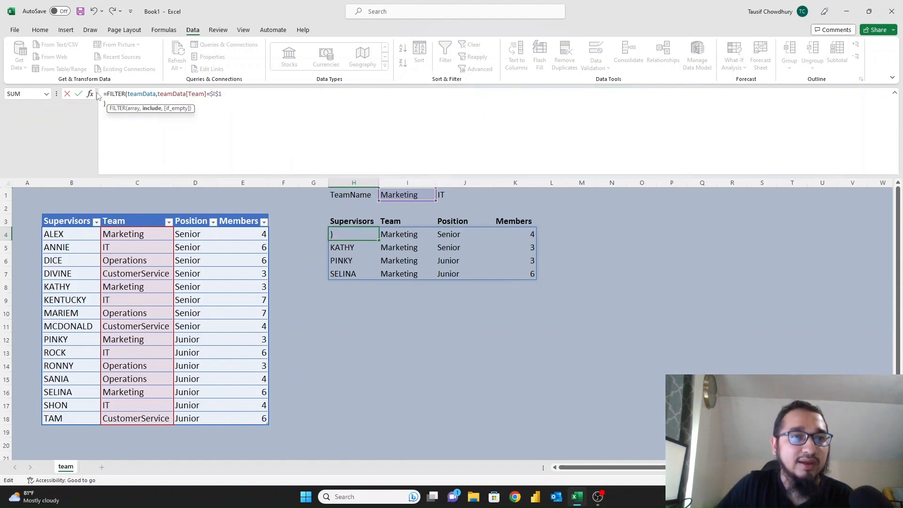
{"action": "left_click", "coordinate": [127, 94]}
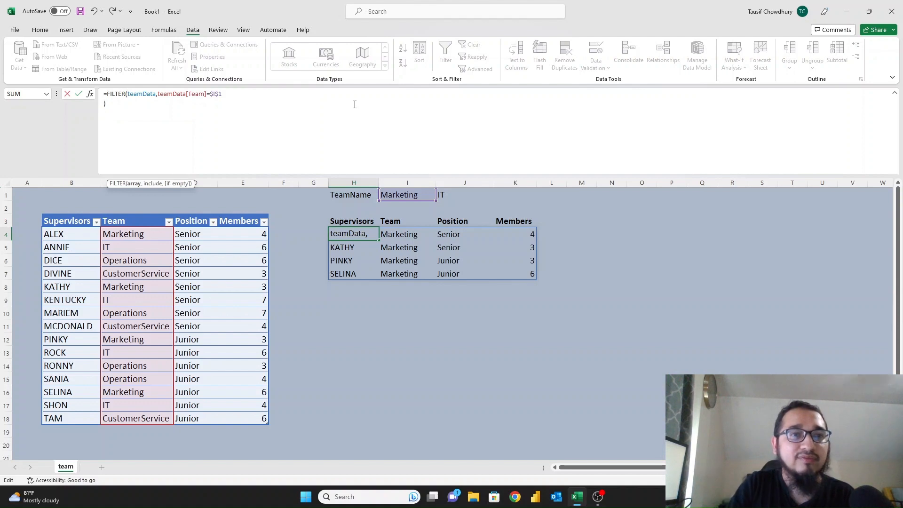
{"action": "key", "text": "Right"}
{"action": "key", "text": "Right"}
{"action": "key", "text": "Right"}
{"action": "key", "text": "Right"}
{"action": "key", "text": "Right"}
{"action": "key", "text": "Right"}
{"action": "key", "text": "Right"}
{"action": "key", "text": "Right"}
{"action": "key", "text": "Right"}
{"action": "key", "text": "Right"}
{"action": "key", "text": "Right"}
{"action": "key", "text": "Right"}
{"action": "key", "text": "Right"}
{"action": "key", "text": "Right"}
{"action": "key", "text": "Right"}
{"action": "key", "text": "Right"}
{"action": "key", "text": "Right"}
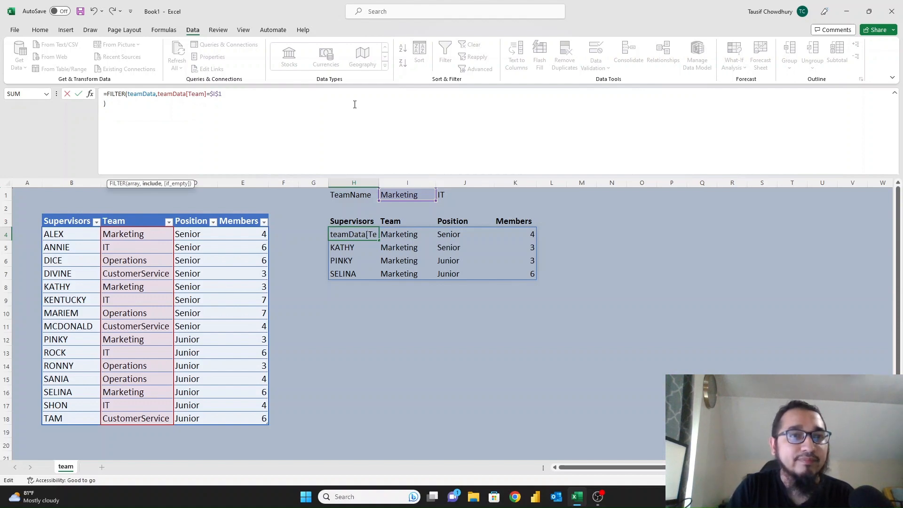
{"action": "key", "text": "alt+Return"}
{"action": "key", "text": "Tab"}
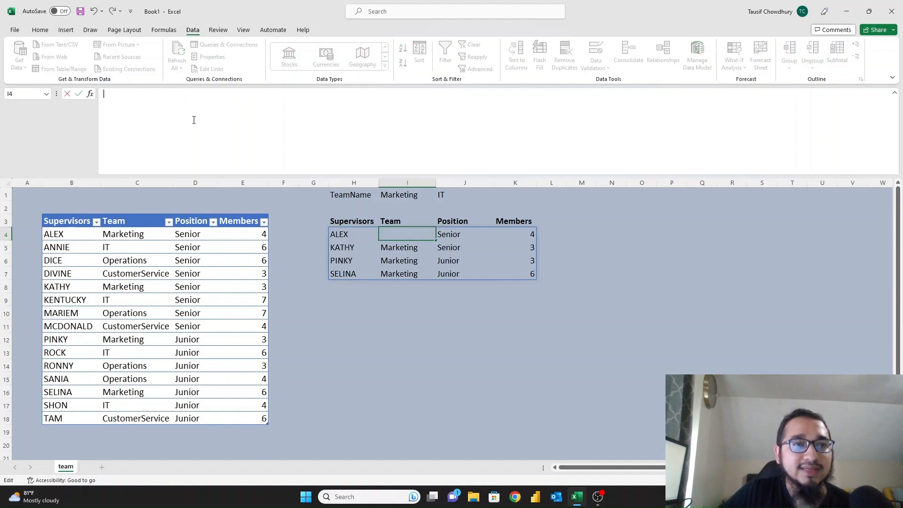
Wrap the Team=$I$1 test in parentheses and start a second teamData[Team] test.
{"action": "left_click", "coordinate": [344, 232]}
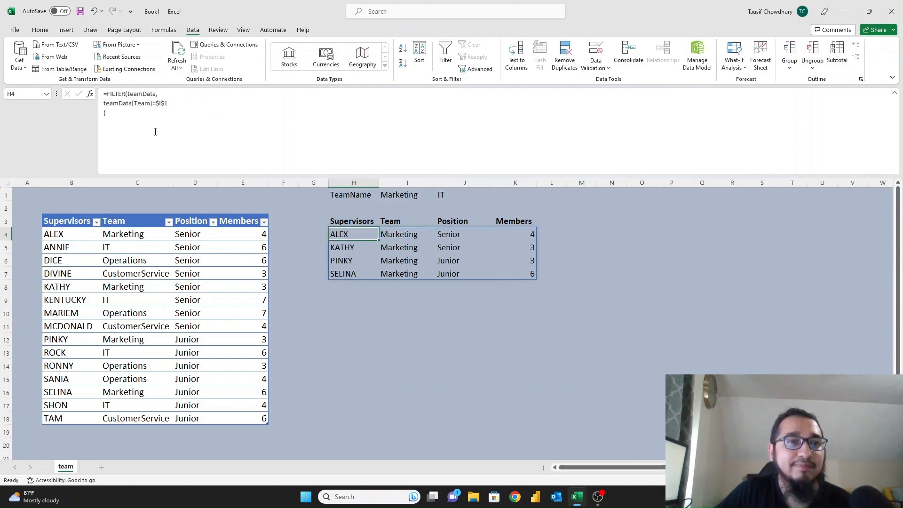
{"action": "left_click", "coordinate": [104, 109]}
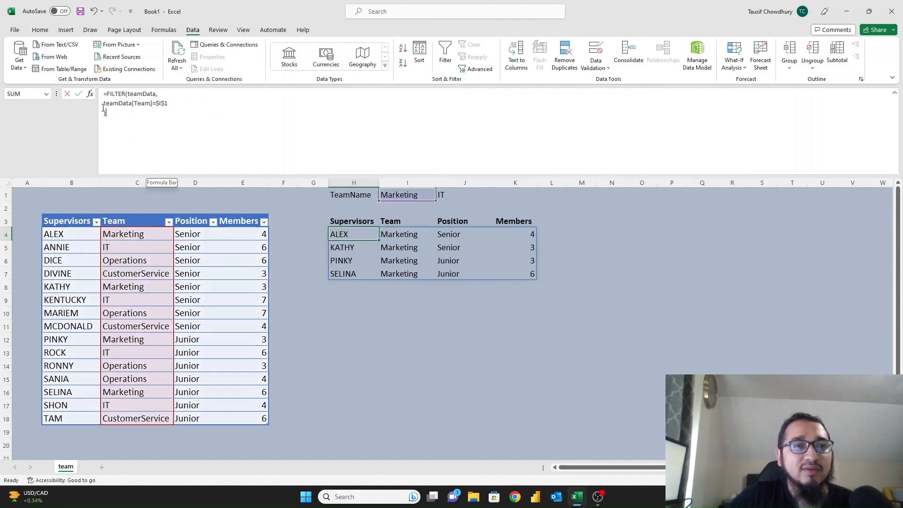
{"action": "left_click", "coordinate": [169, 103]}
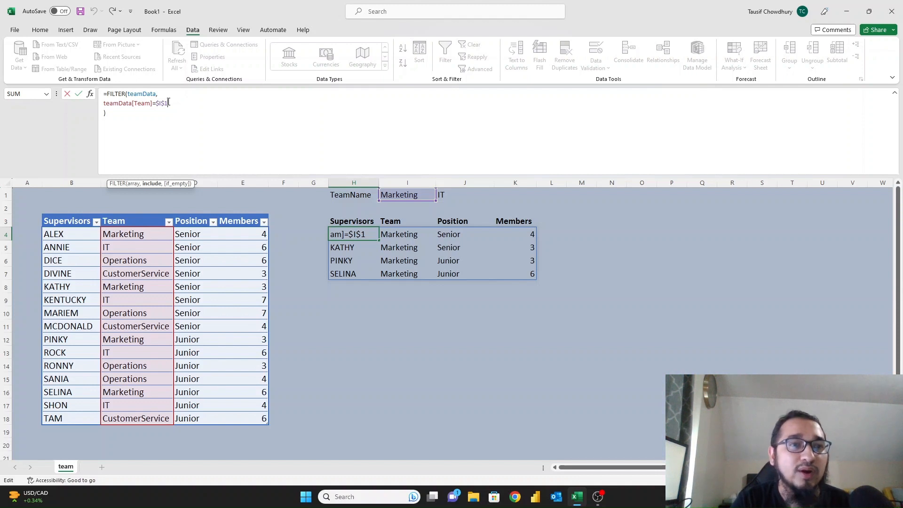
{"action": "left_click", "coordinate": [103, 104]}
{"action": "type", "text": "("}
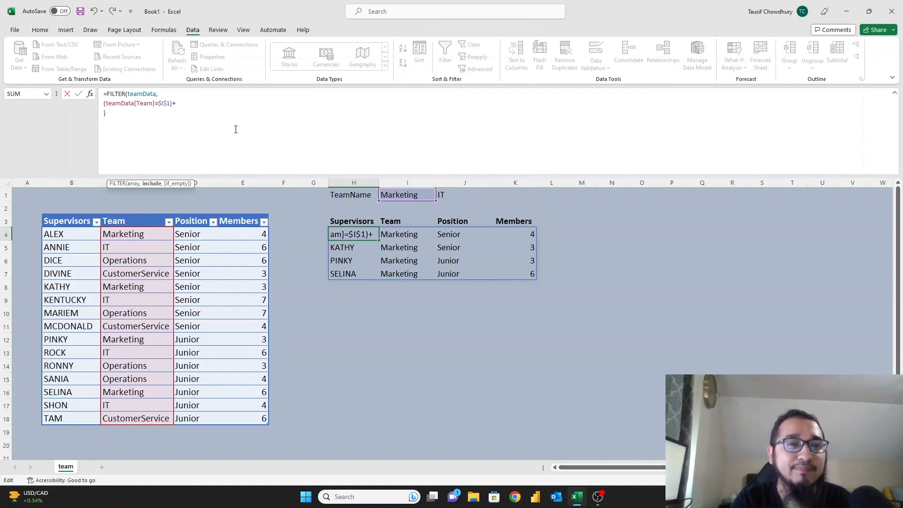
{"action": "type", "text": "("}
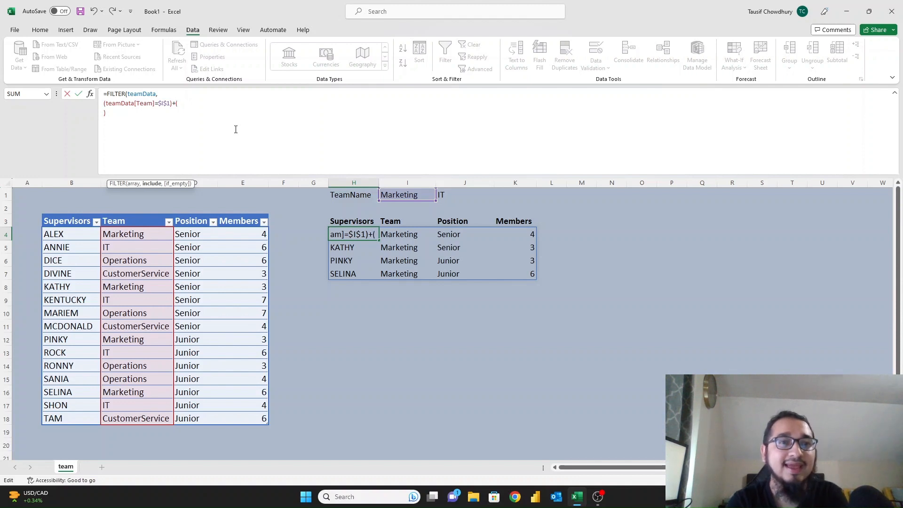
{"action": "type", "text": "teamData"}
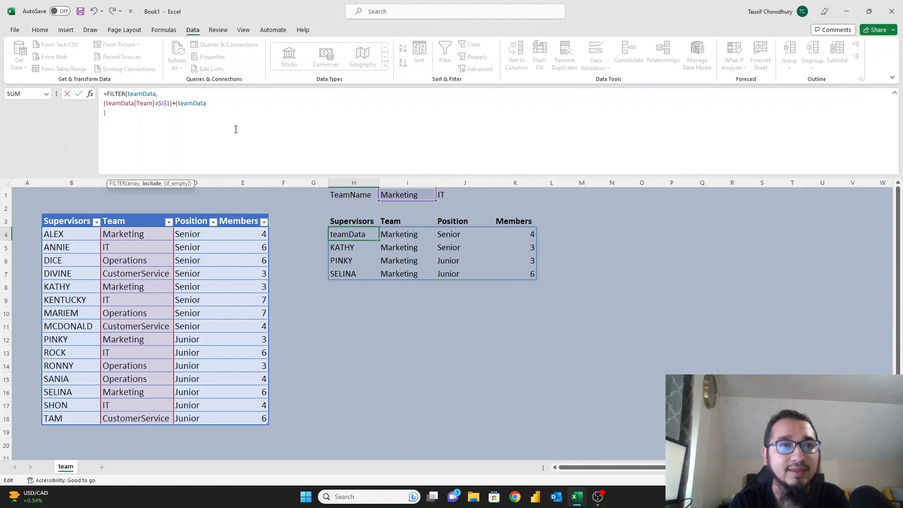
{"action": "type", "text": "["}
{"action": "key", "text": "Down"}
{"action": "key", "text": "Down"}
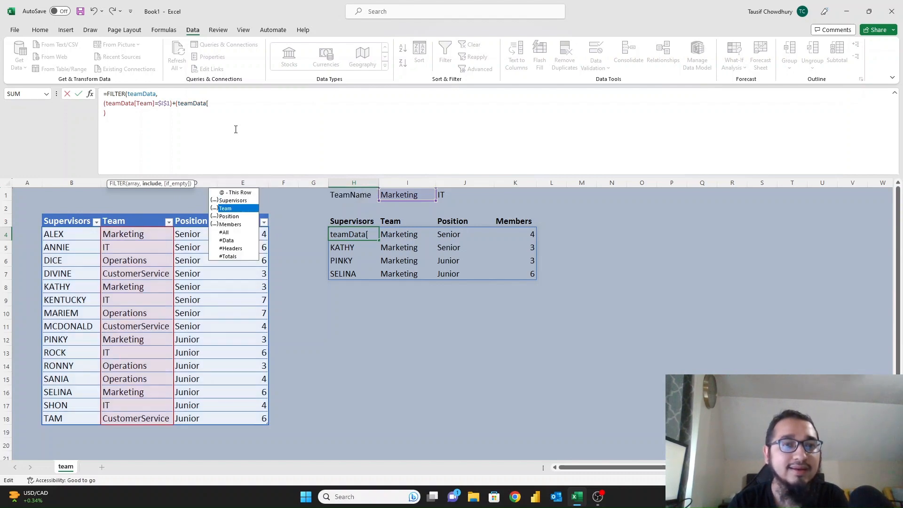
{"action": "key", "text": "Tab"}
{"action": "type", "text": "]"}
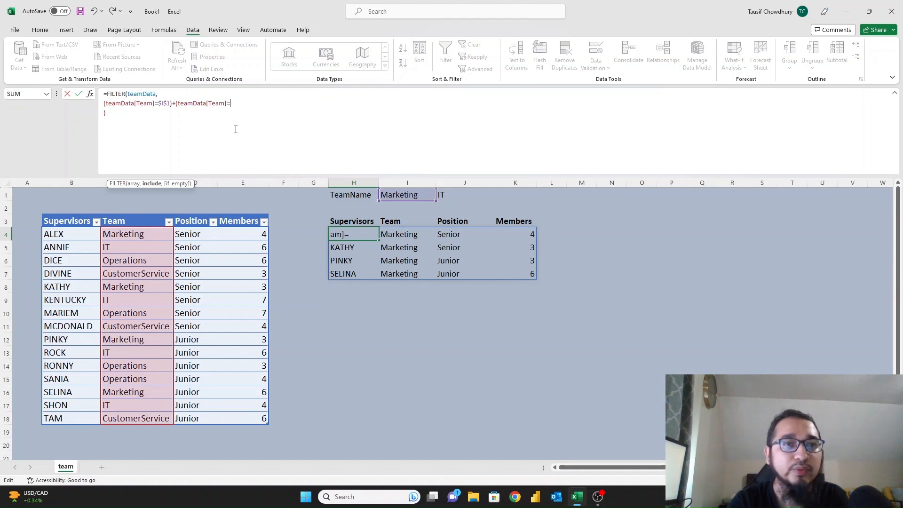
Compare the second Team test against $J$1 and confirm the formula.
{"action": "left_click", "coordinate": [445, 195]}
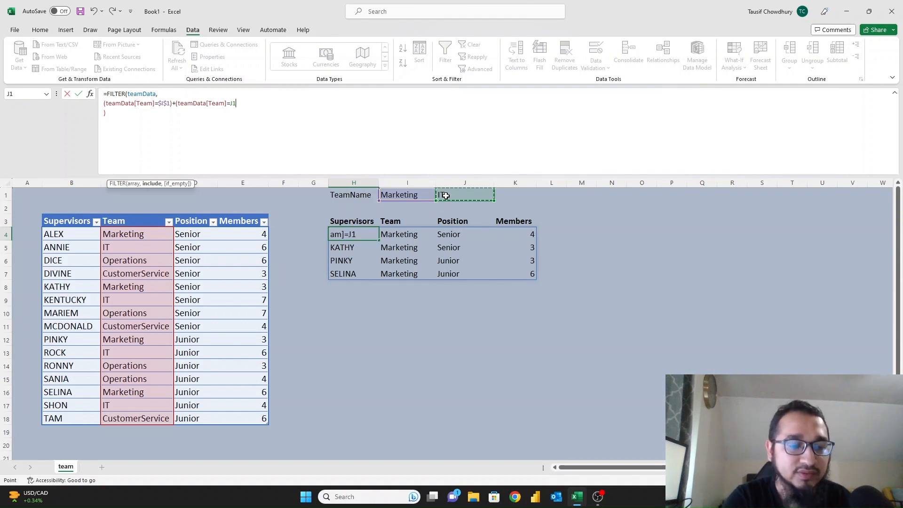
{"action": "key", "text": "alt"}
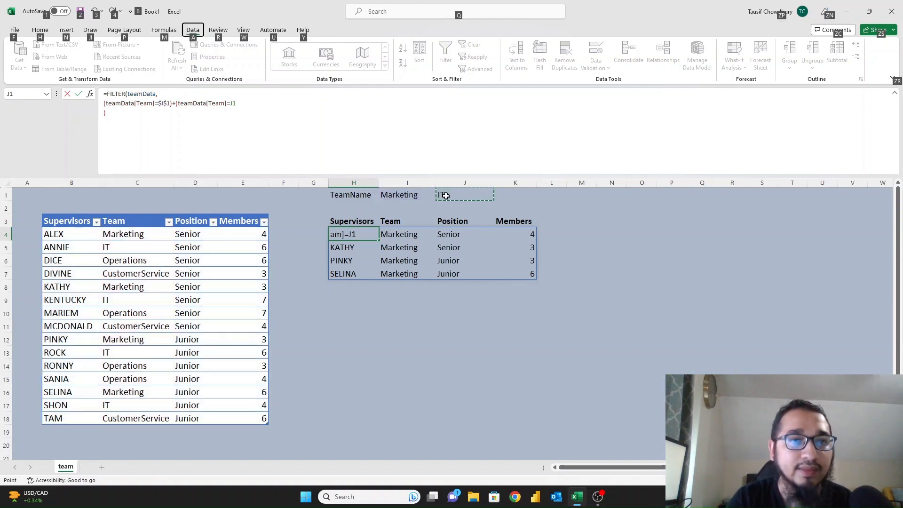
{"action": "left_click", "coordinate": [257, 104]}
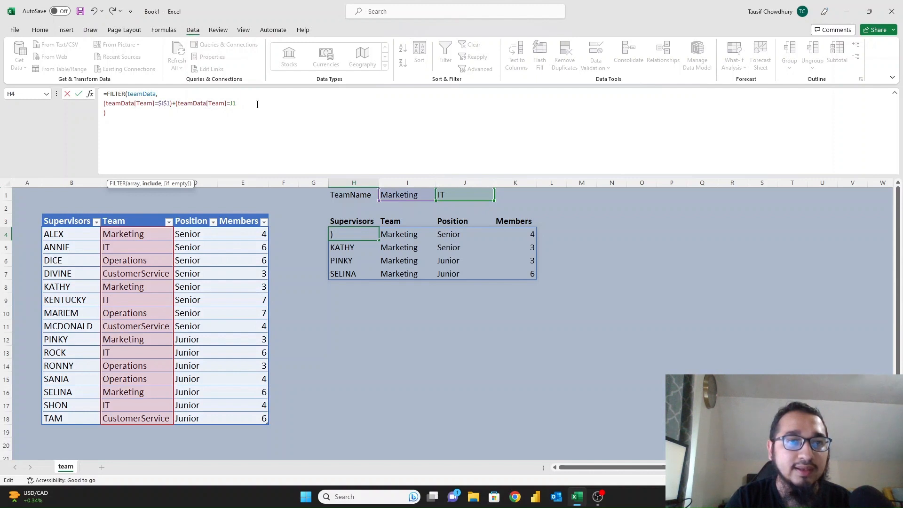
{"action": "key", "text": "Delete"}
{"action": "key", "text": "F4"}
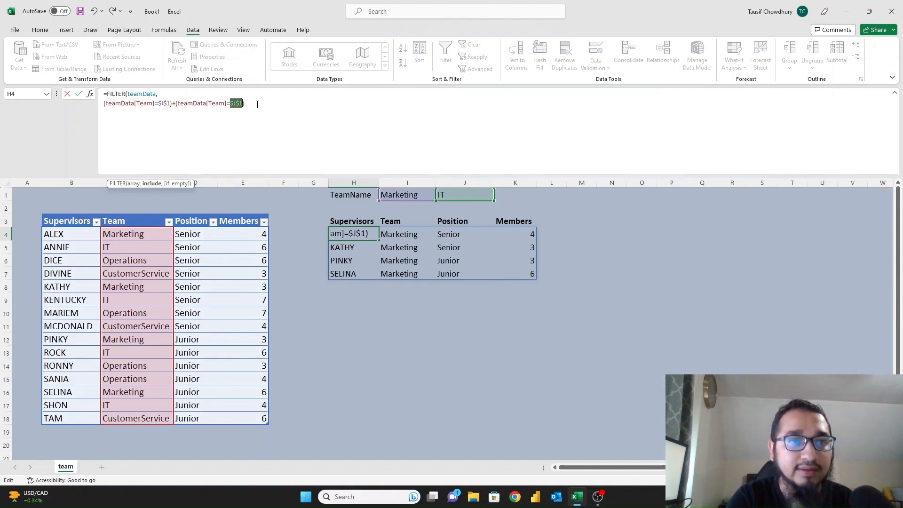
{"action": "key", "text": "Right"}
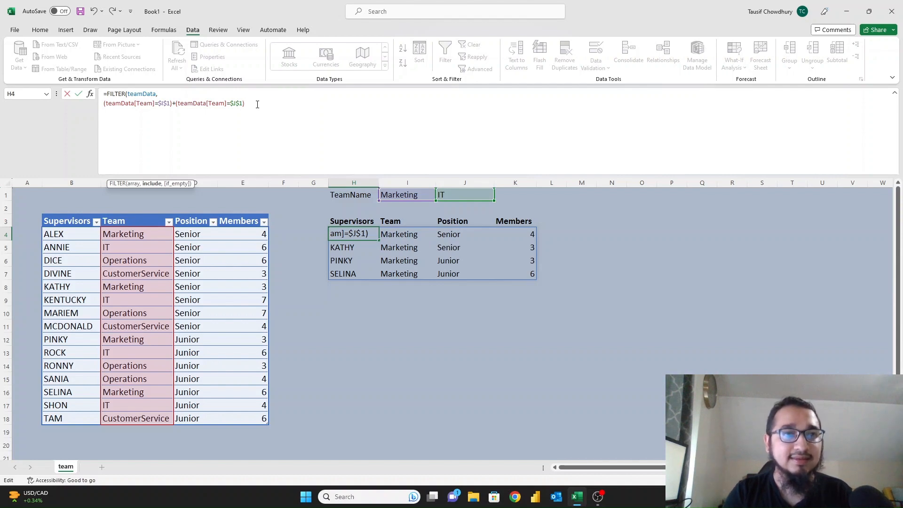
{"action": "key", "text": "alt+Return"}
{"action": "key", "text": "ctrl+Return"}
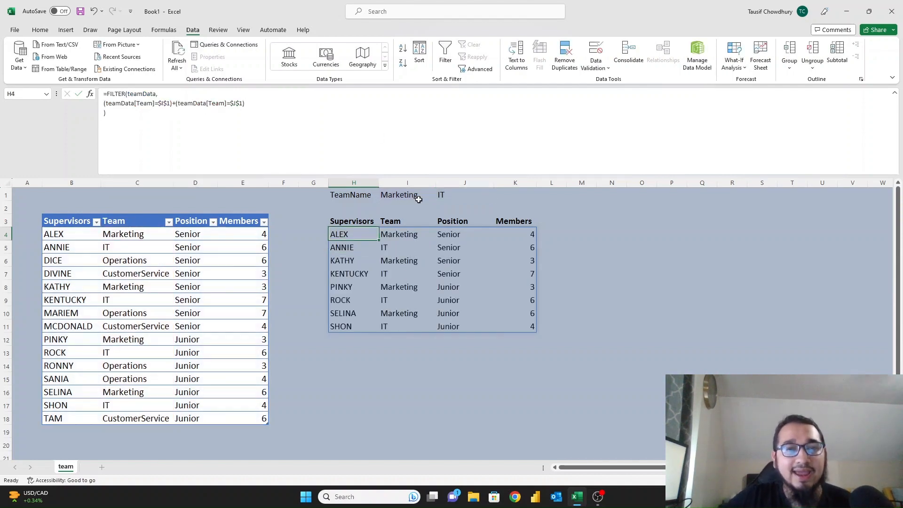
Set the second team choice in J1 to Operations and check the spilled results.
{"action": "left_click", "coordinate": [448, 195]}
{"action": "left_click", "coordinate": [413, 193]}
{"action": "left_click", "coordinate": [472, 195]}
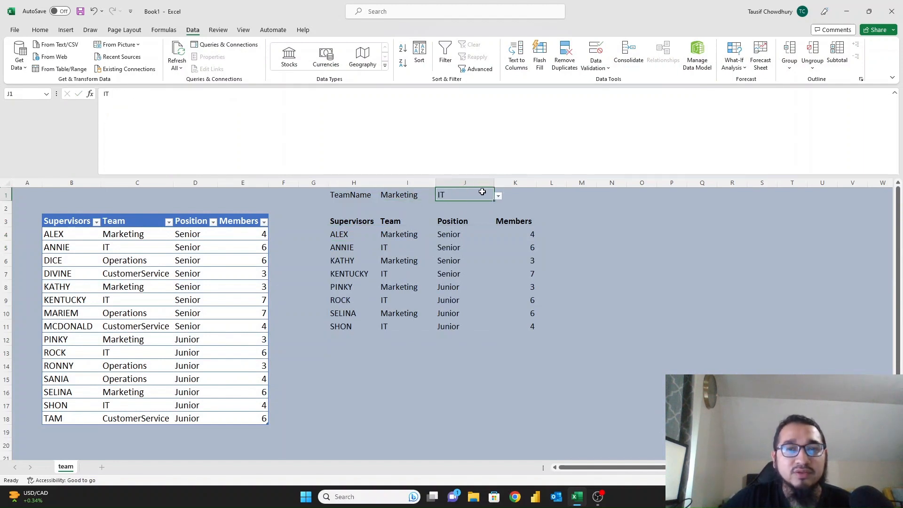
{"action": "left_click", "coordinate": [498, 196]}
{"action": "left_click", "coordinate": [454, 222]}
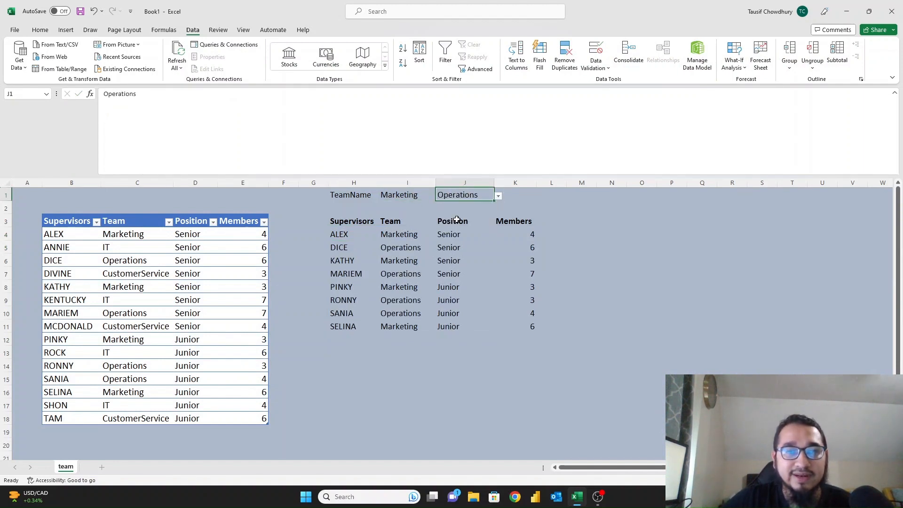
{"action": "left_click", "coordinate": [353, 236]}
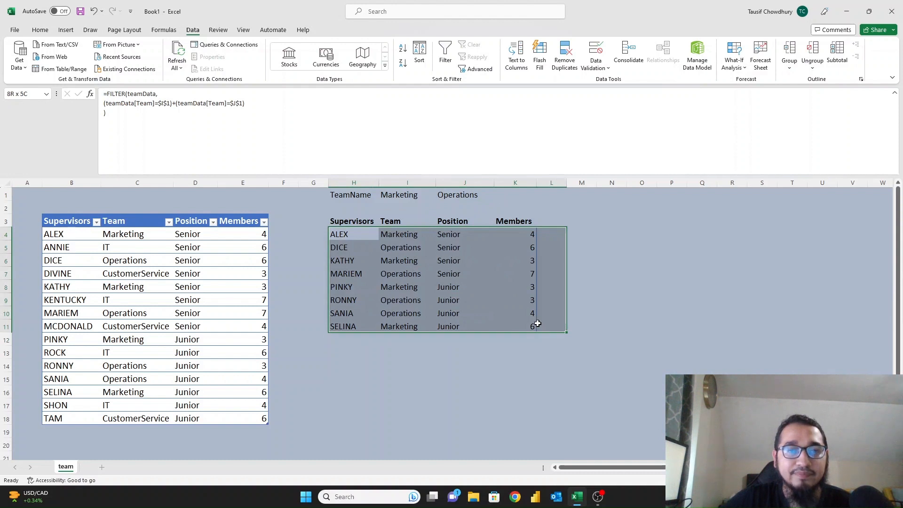
Set the first team choice in I1 to CustomerService.
{"action": "left_click", "coordinate": [417, 197]}
{"action": "left_click", "coordinate": [440, 196]}
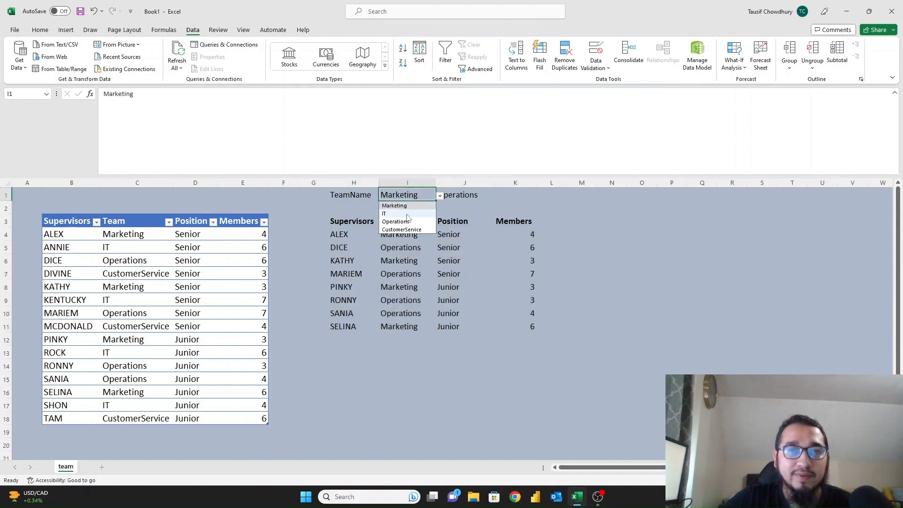
{"action": "left_click", "coordinate": [402, 230]}
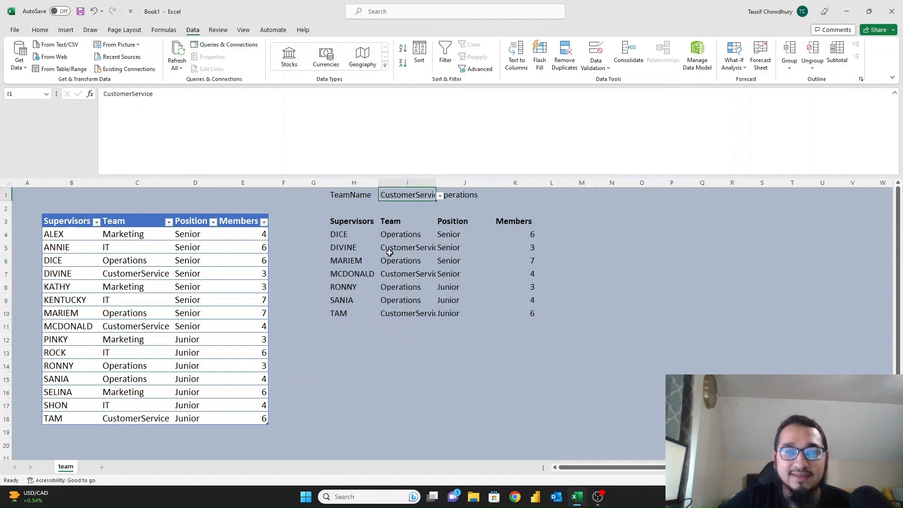
{"action": "left_click", "coordinate": [397, 237]}
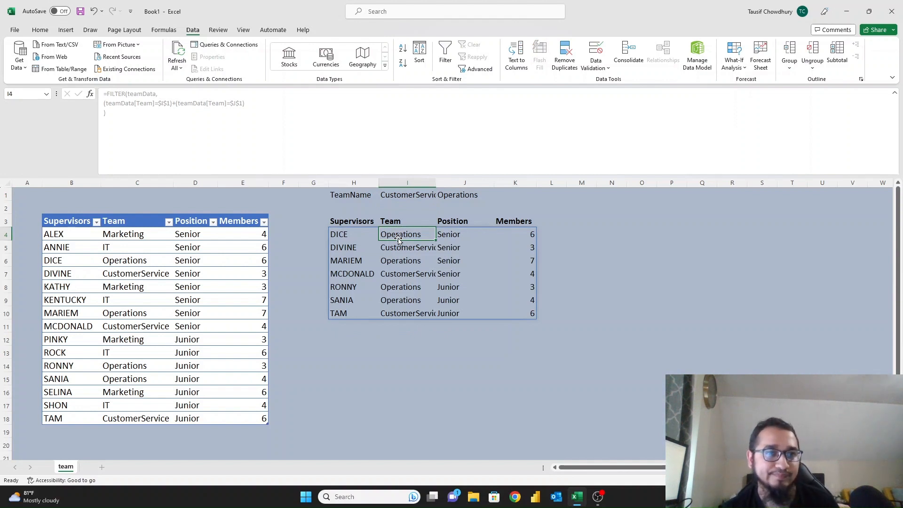
Review the H4 FILTER formula without changing it, then select the Supervisors header H3.
{"action": "left_click", "coordinate": [363, 236]}
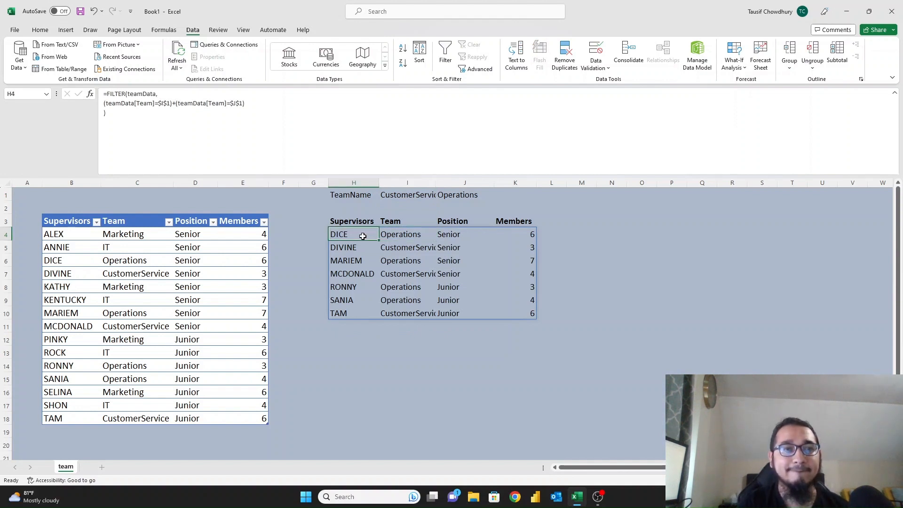
{"action": "left_click", "coordinate": [107, 98]}
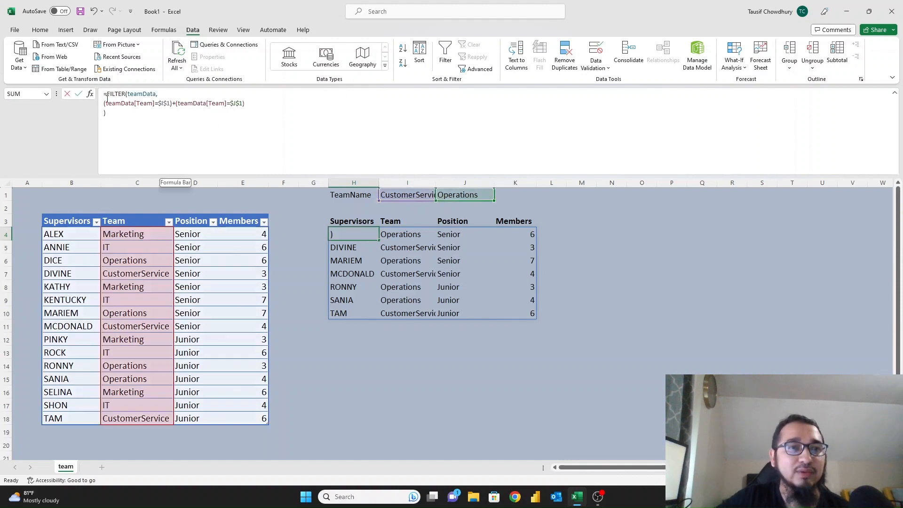
{"action": "key", "text": "ctrl+a"}
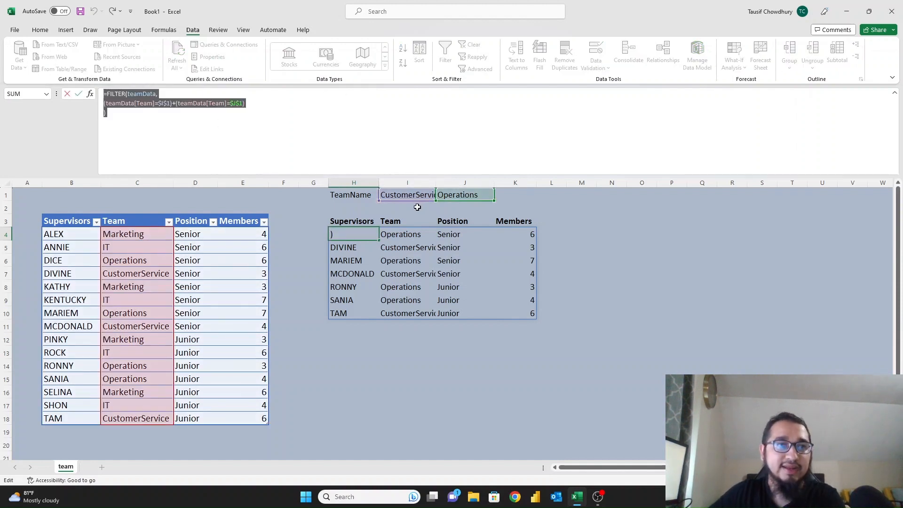
{"action": "key", "text": "Escape"}
{"action": "left_click", "coordinate": [352, 220]}
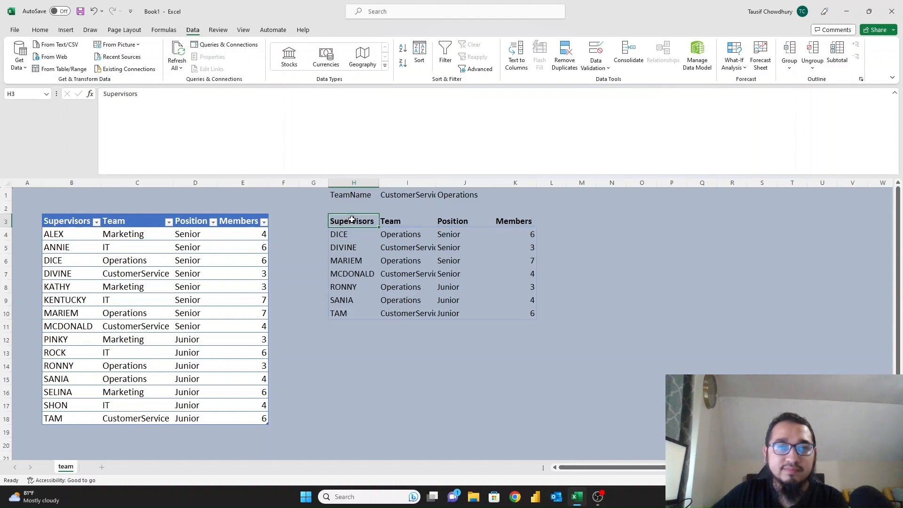
Copy the results table with headers to M3 and autofit the pasted columns.
{"action": "left_click_drag", "start_coordinate": [352, 220], "coordinate": [534, 315]}
{"action": "key", "text": "ctrl+c"}
{"action": "left_click", "coordinate": [585, 220]}
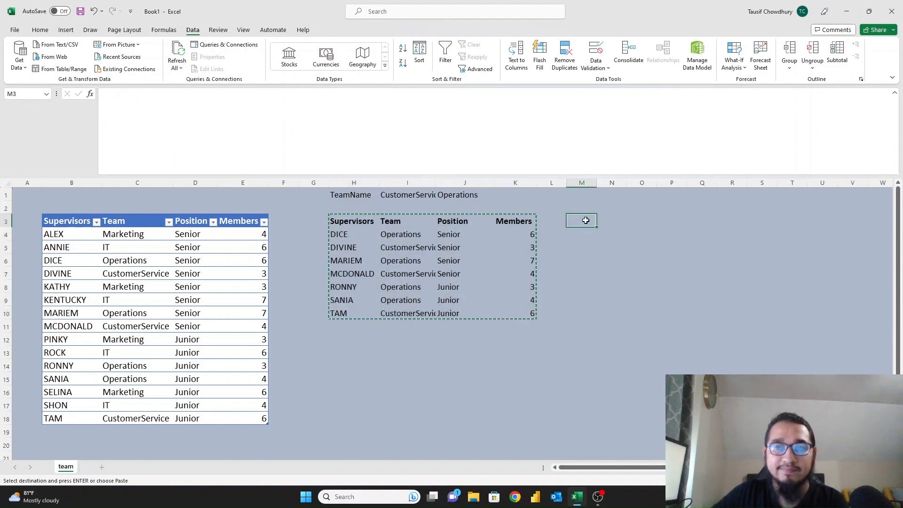
{"action": "key", "text": "ctrl+v"}
{"action": "left_click_drag", "start_coordinate": [583, 184], "coordinate": [677, 189]}
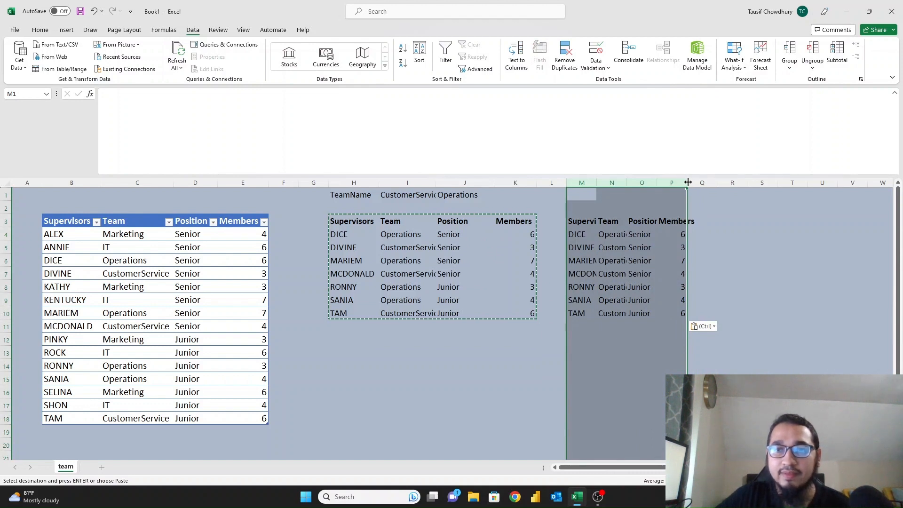
{"action": "double_click", "coordinate": [687, 182]}
Inspect the copied FILTER formula in M4 and its J1 team condition, leaving it unchanged.
{"action": "left_click", "coordinate": [586, 222]}
{"action": "left_click", "coordinate": [586, 231]}
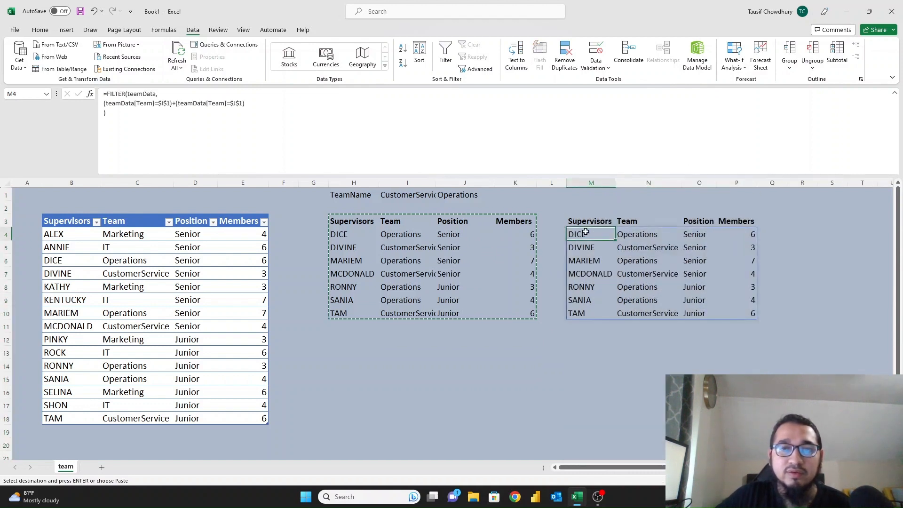
{"action": "left_click_drag", "start_coordinate": [173, 103], "coordinate": [241, 106]}
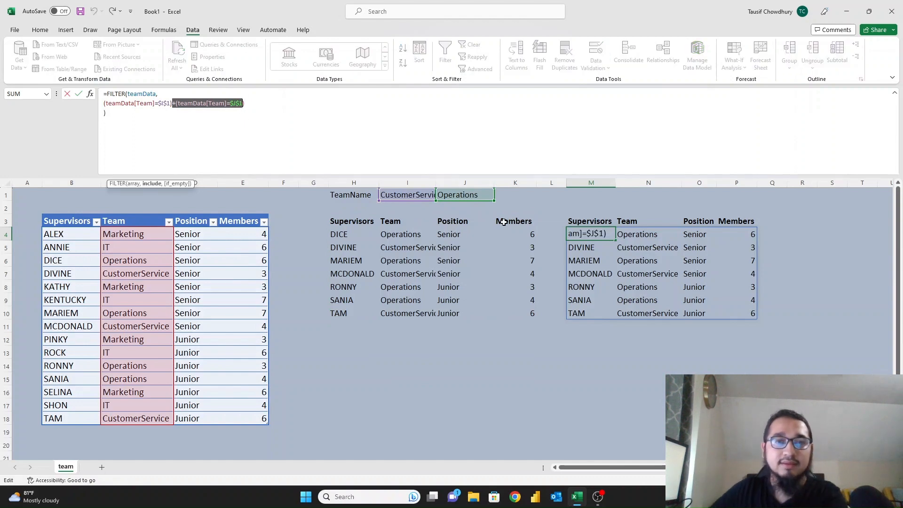
{"action": "key", "text": "Escape"}
Enter the label Position in cell H2, then move to I2.
{"action": "left_click", "coordinate": [350, 207]}
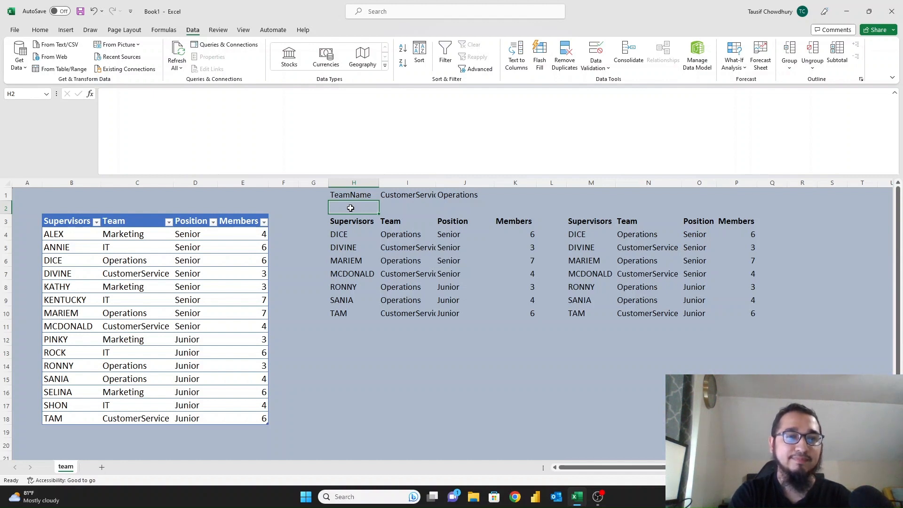
{"action": "type", "text": "Pos"}
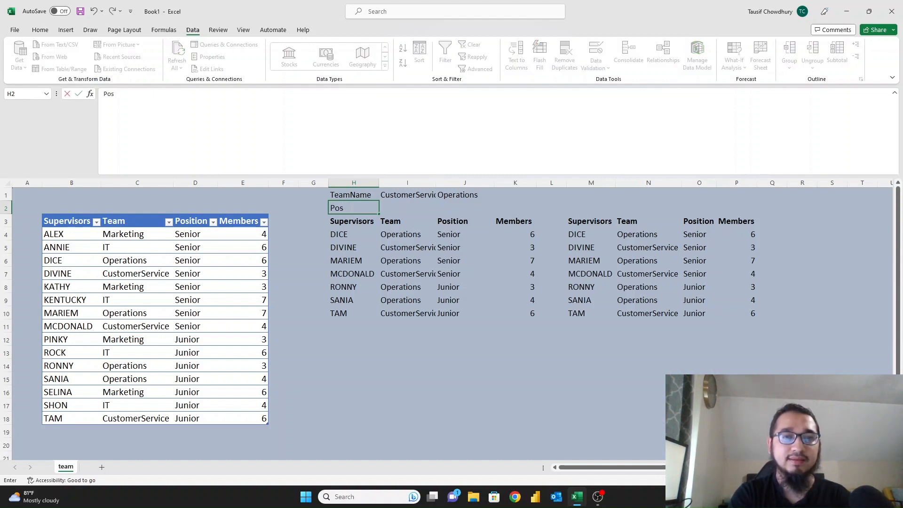
{"action": "key", "text": "Escape"}
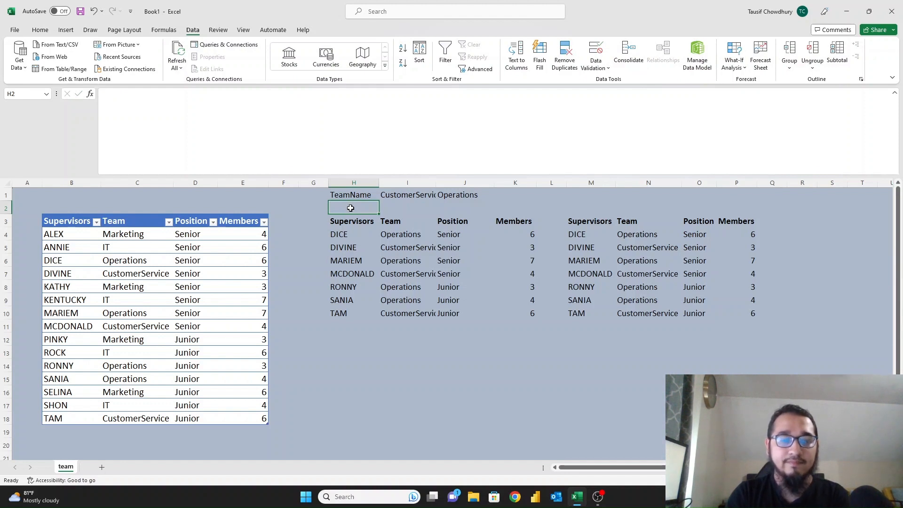
{"action": "type", "text": "Position"}
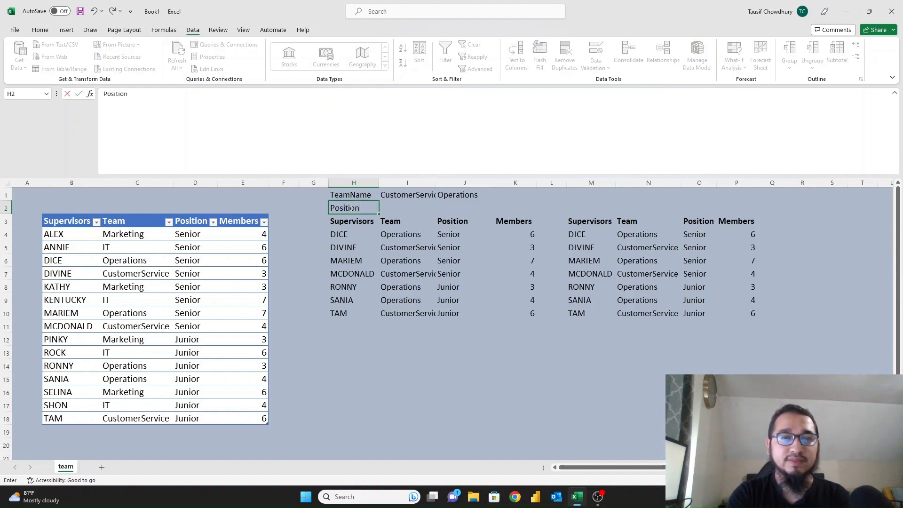
{"action": "key", "text": "Return"}
{"action": "left_click", "coordinate": [351, 207]}
{"action": "key", "text": "Tab"}
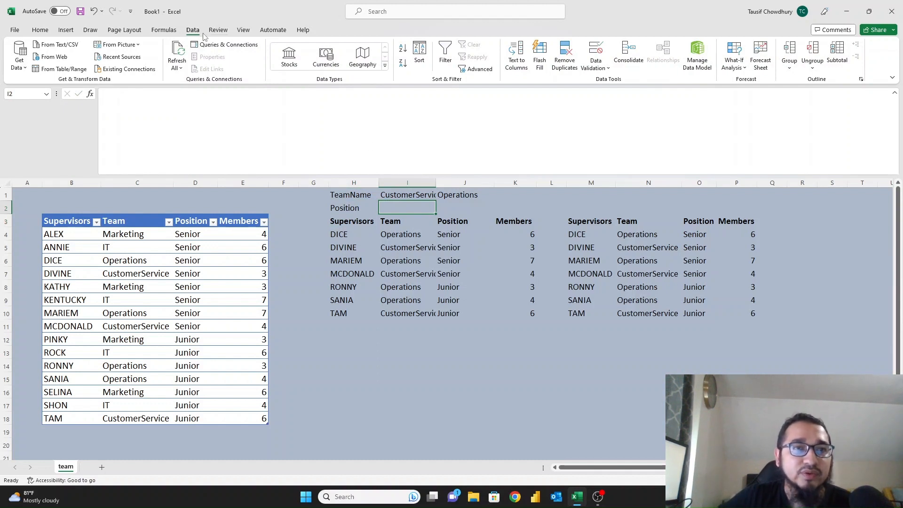
Give I2 a List data validation sourced from the Position values D4:D18.
{"action": "left_click", "coordinate": [595, 53]}
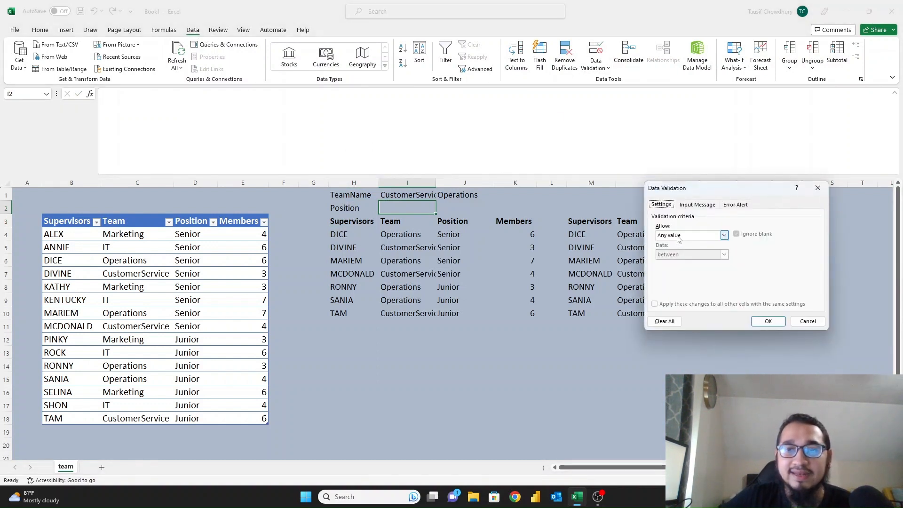
{"action": "left_click", "coordinate": [676, 235]}
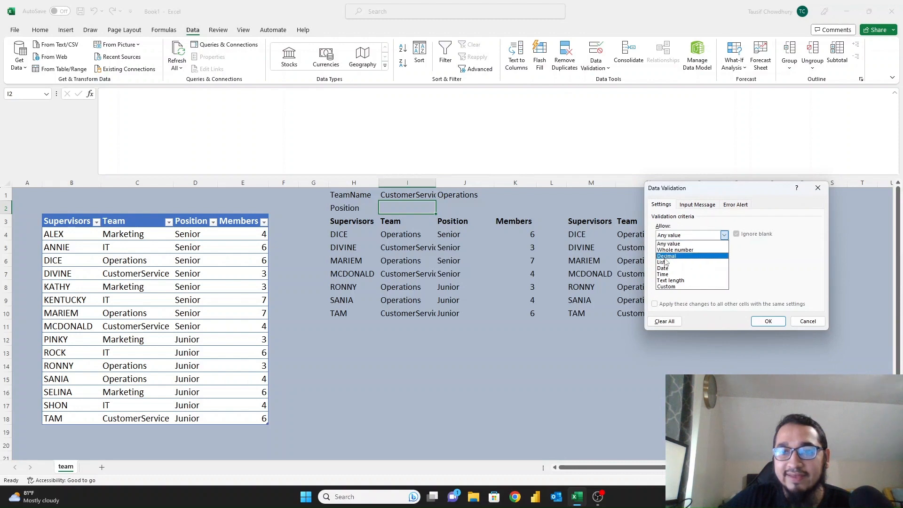
{"action": "left_click", "coordinate": [668, 262]}
{"action": "left_click", "coordinate": [667, 274]}
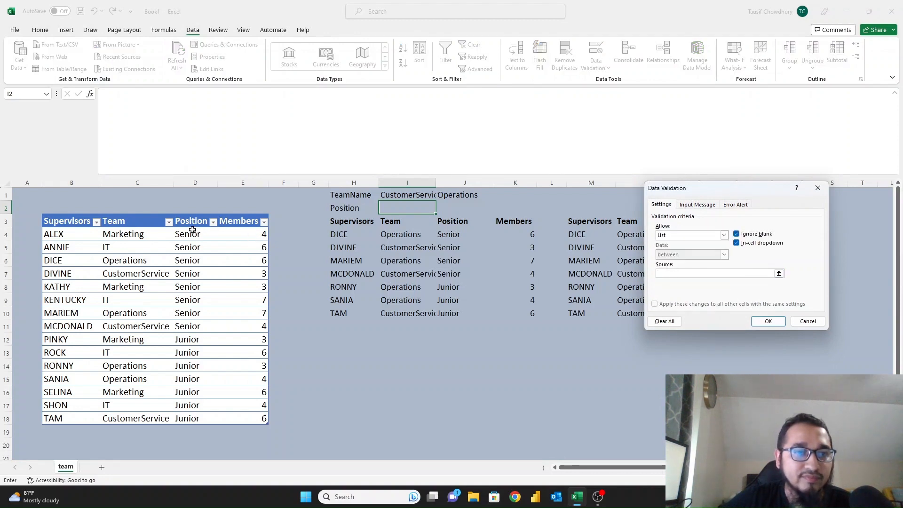
{"action": "left_click_drag", "start_coordinate": [192, 230], "coordinate": [193, 406]}
{"action": "left_click", "coordinate": [760, 321]}
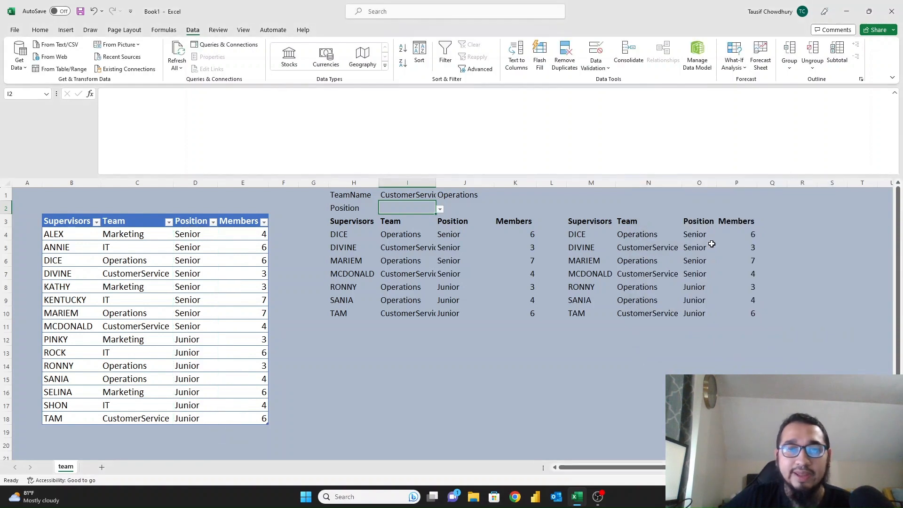
Choose Senior in I2, then select the J1 team condition in M4's FILTER formula.
{"action": "left_click", "coordinate": [440, 208]}
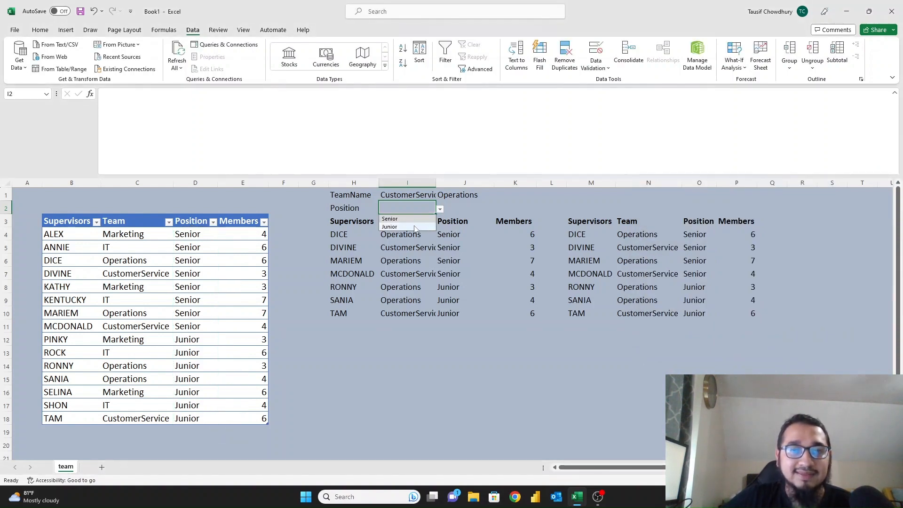
{"action": "left_click", "coordinate": [414, 221]}
{"action": "left_click", "coordinate": [586, 234]}
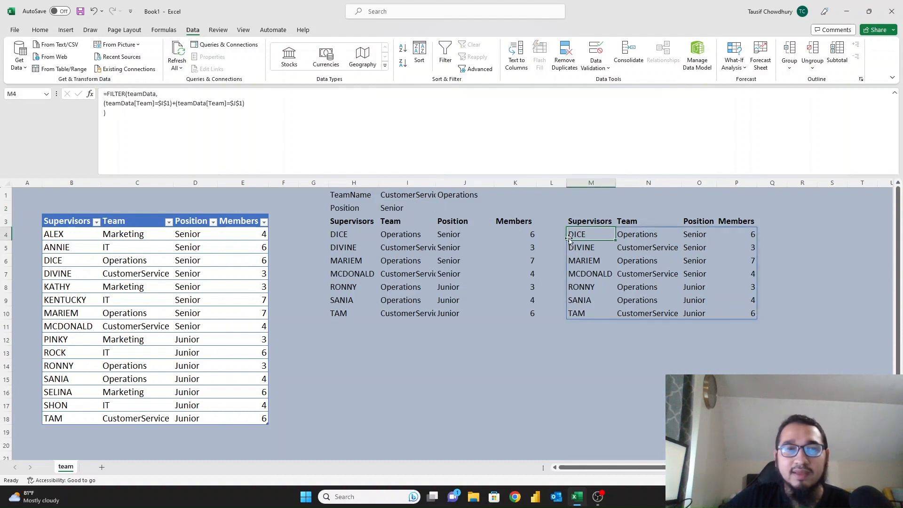
{"action": "left_click_drag", "start_coordinate": [178, 103], "coordinate": [245, 102]}
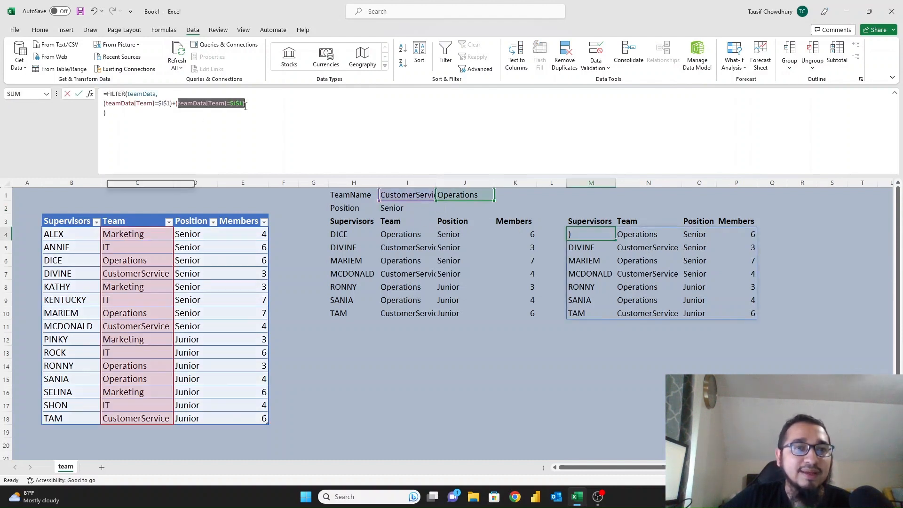
Delete the J1 team condition from M4's FILTER formula.
{"action": "key", "text": "BackSpace"}
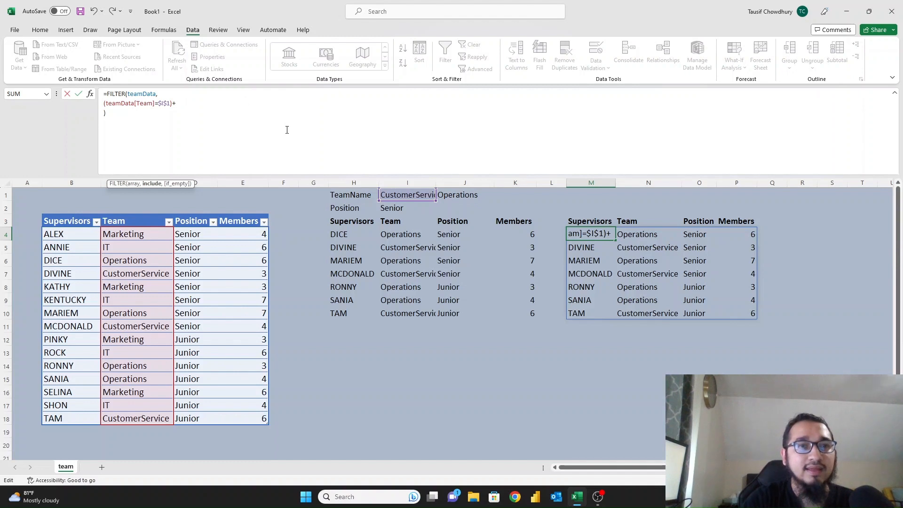
{"action": "key", "text": "Return"}
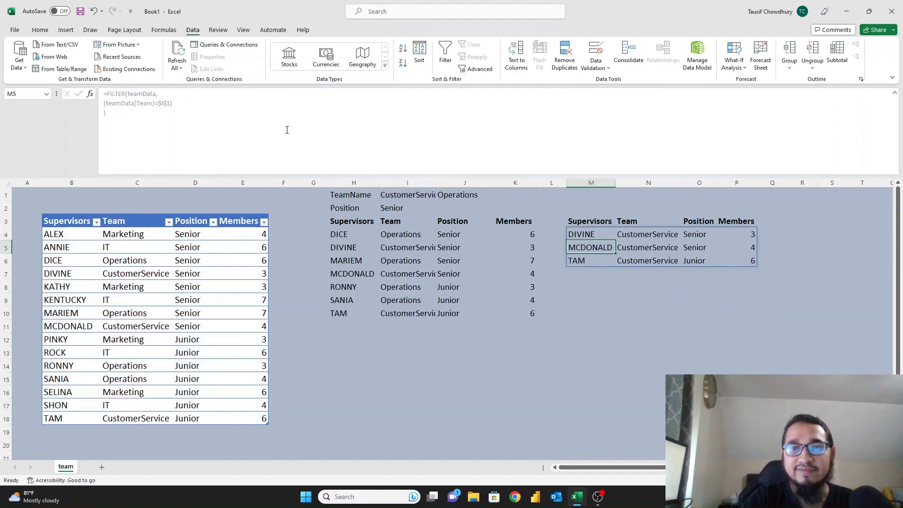
{"action": "key", "text": "Up"}
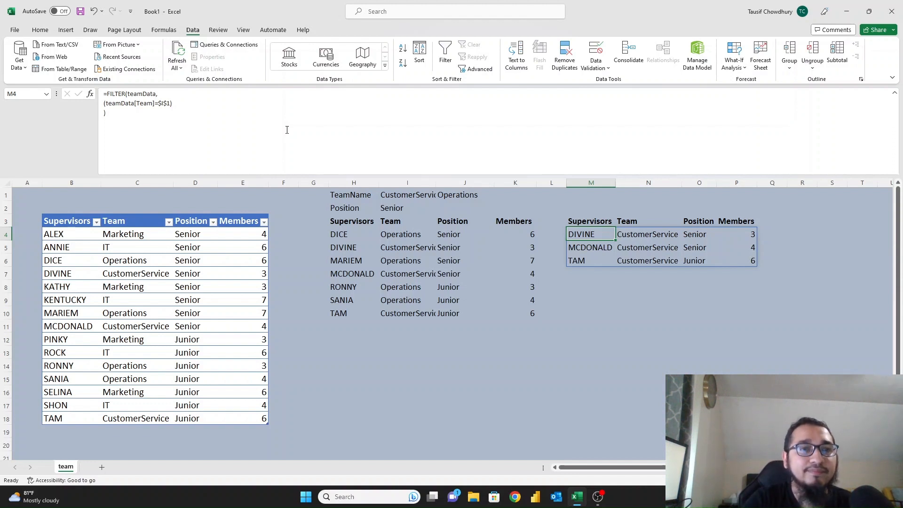
Add *(teamData[Position]=$I$2) to M4's FILTER so it also filters by position.
{"action": "left_click", "coordinate": [191, 100]}
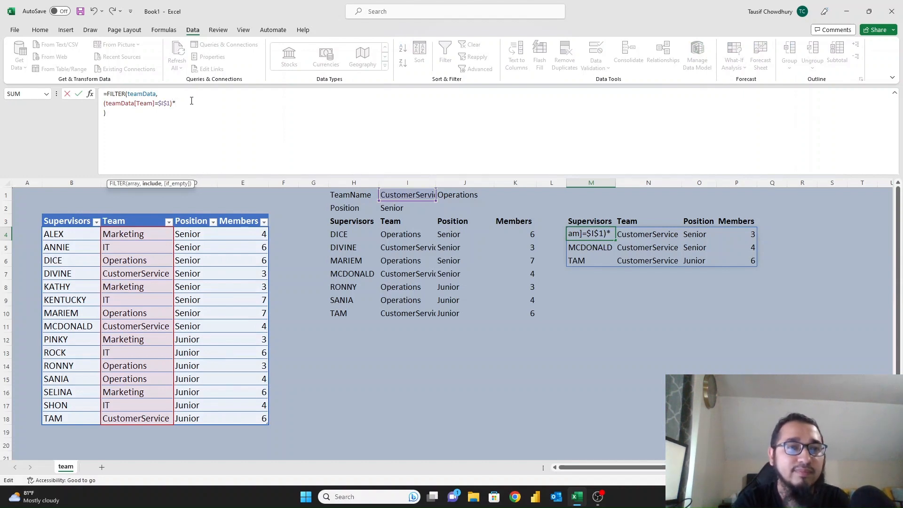
{"action": "type", "text": "*"}
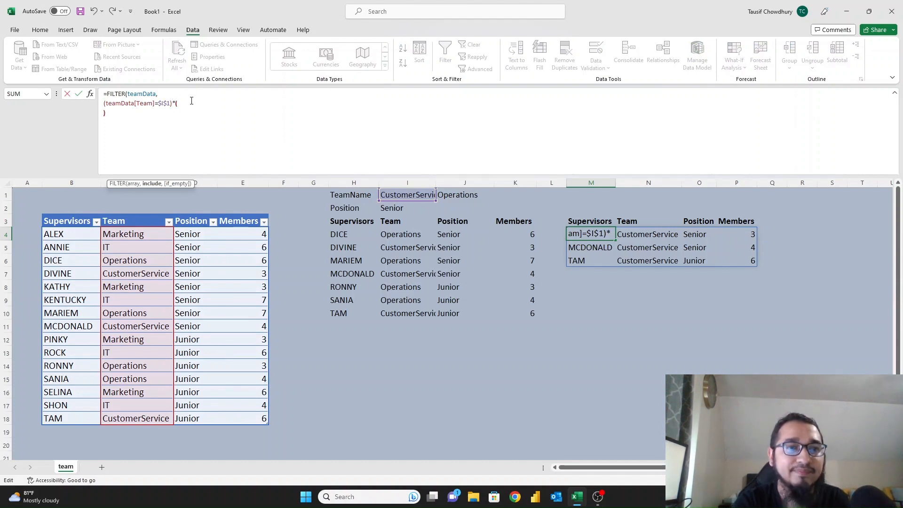
{"action": "type", "text": "(teamData"}
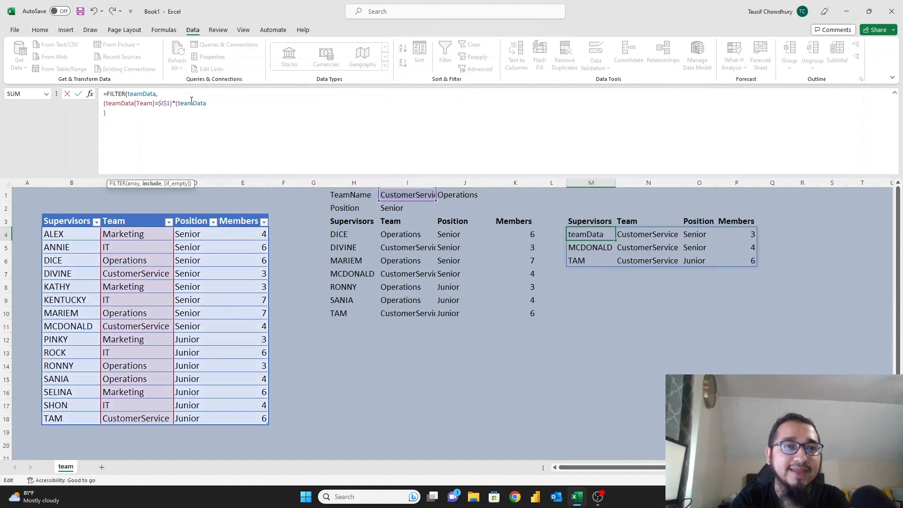
{"action": "type", "text": "["}
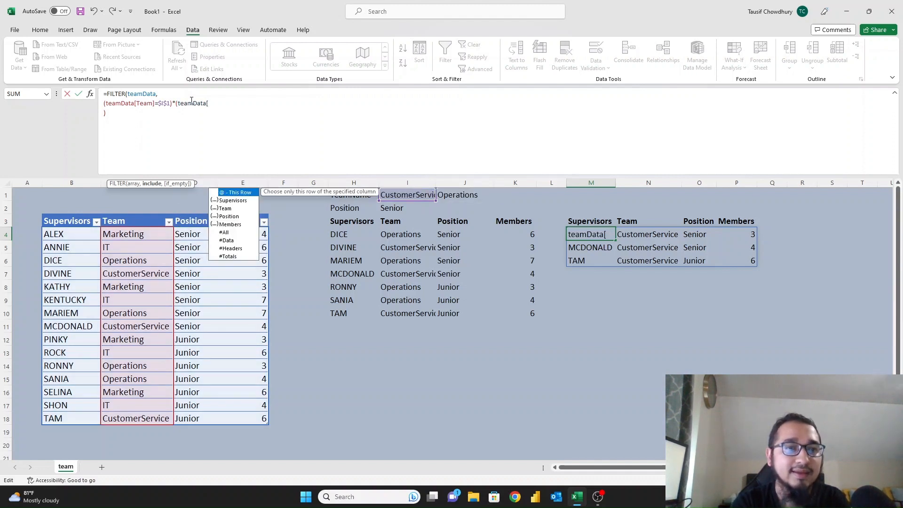
{"action": "type", "text": "Position)"}
{"action": "key", "text": "Left"}
{"action": "type", "text": "]"}
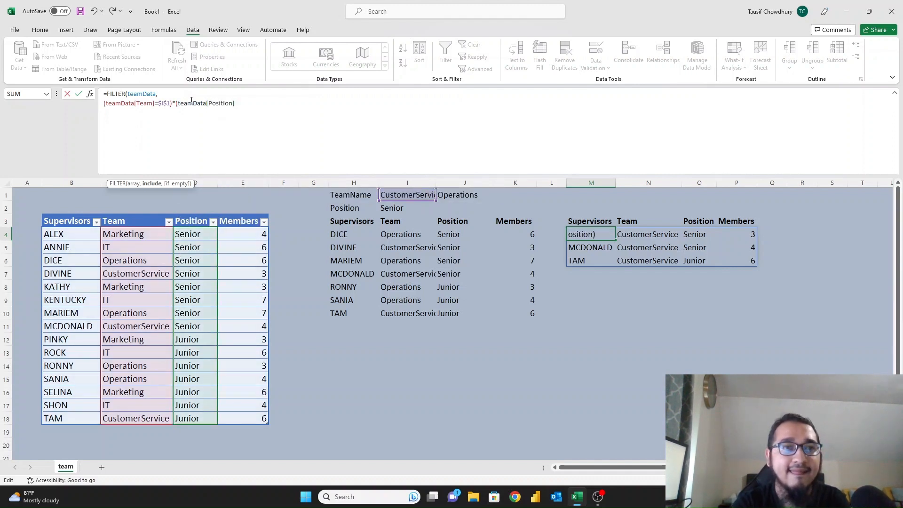
{"action": "type", "text": "="}
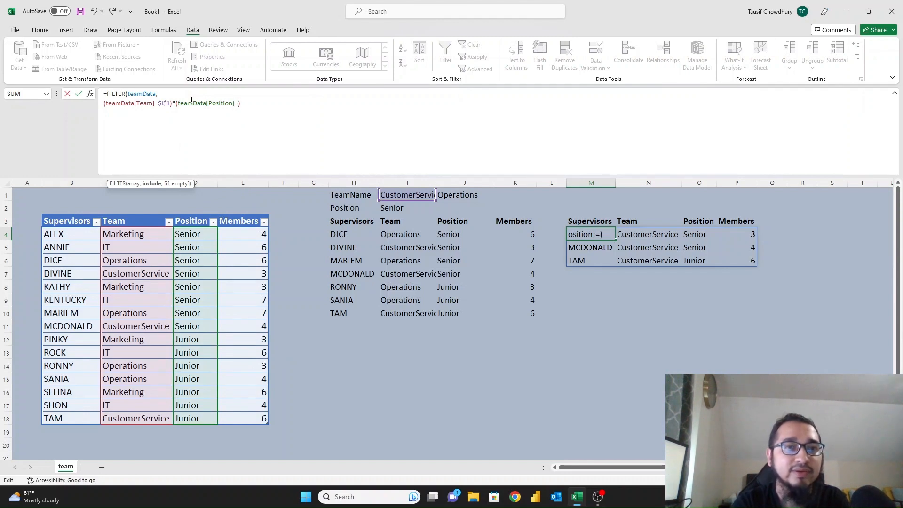
{"action": "left_click", "coordinate": [403, 210]}
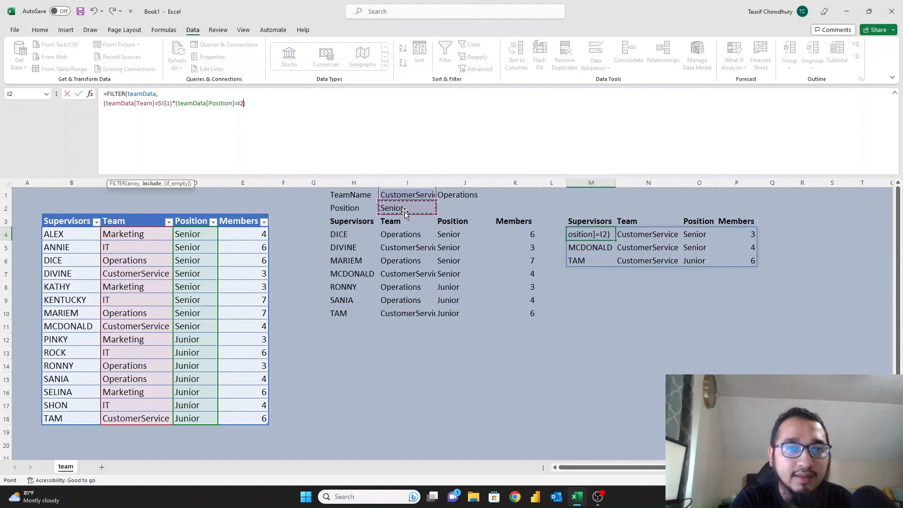
{"action": "key", "text": "F4"}
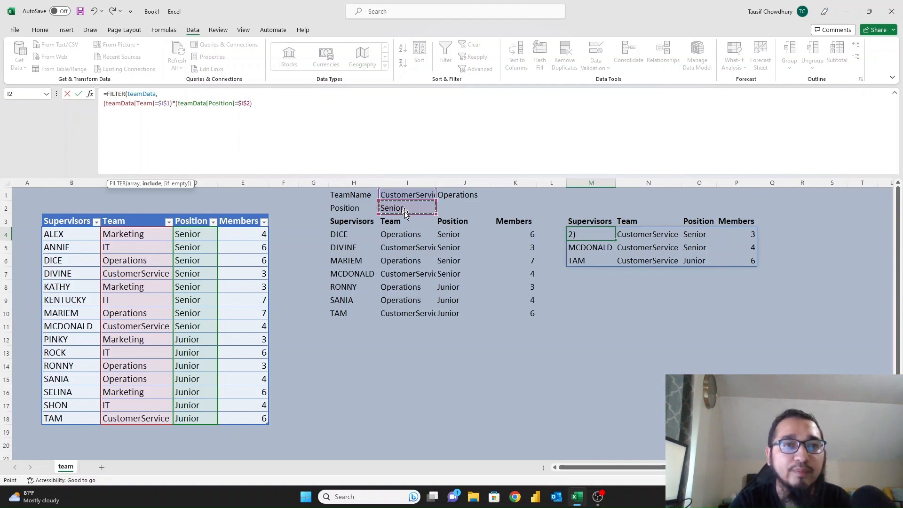
{"action": "left_click", "coordinate": [344, 109]}
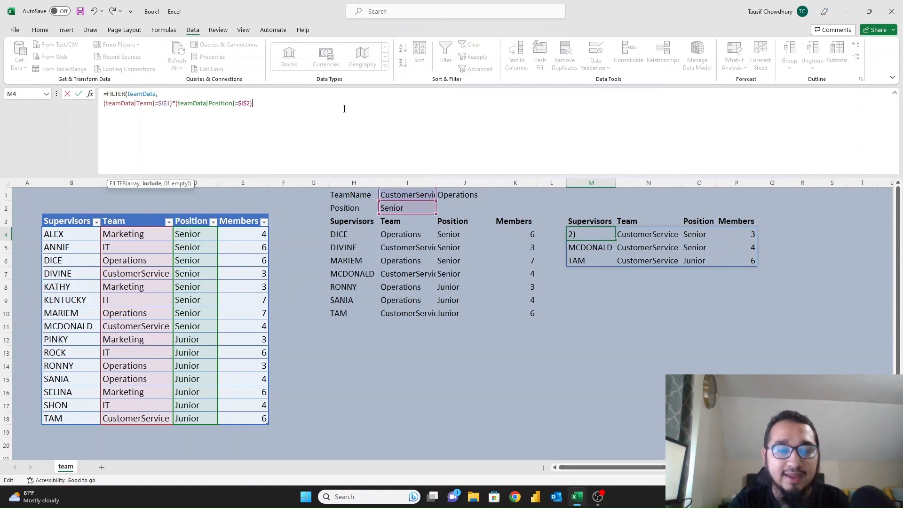
{"action": "type", "text": ")"}
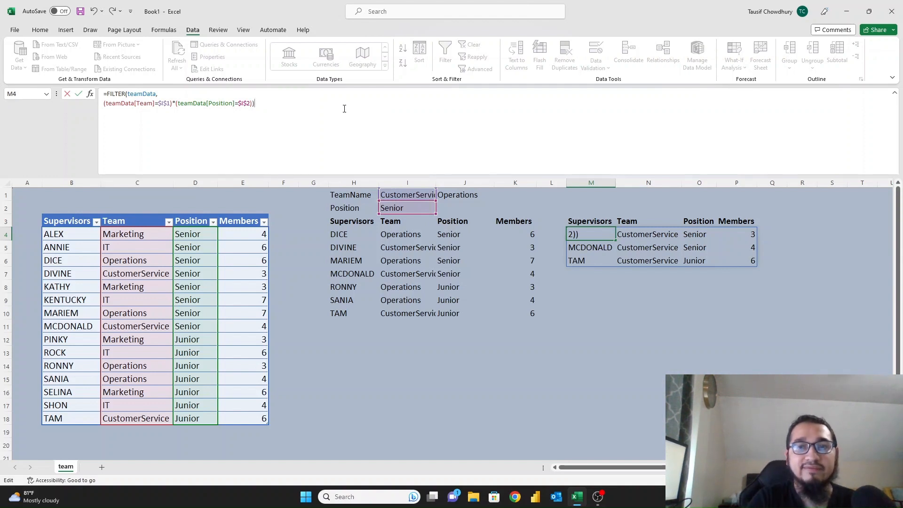
{"action": "key", "text": "Return"}
{"action": "key", "text": "Up"}
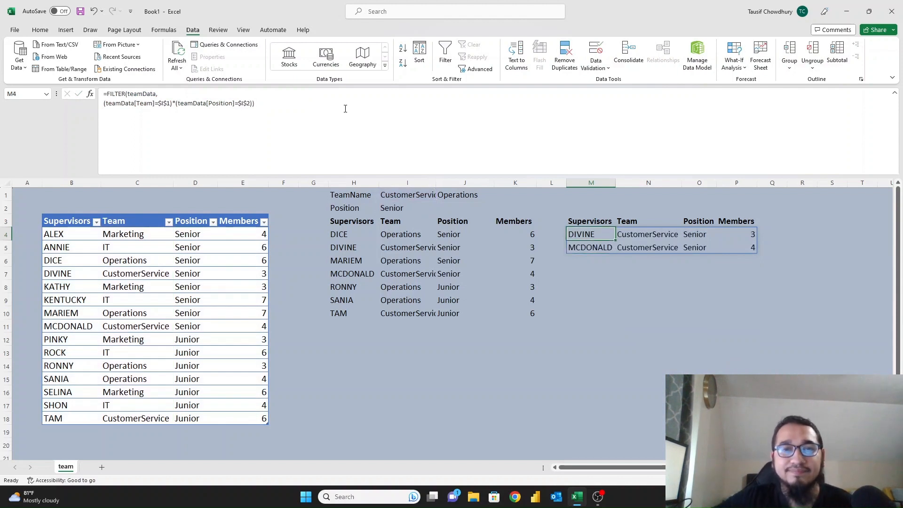
{"action": "left_click", "coordinate": [414, 206]}
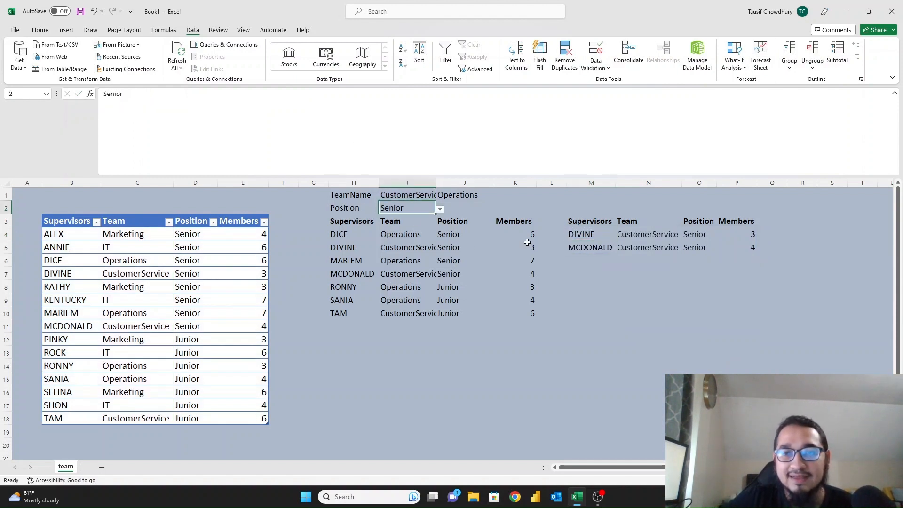
Switch the position in I2 to Junior and the team in I1 to IT.
{"action": "left_click_drag", "start_coordinate": [582, 234], "coordinate": [699, 248]}
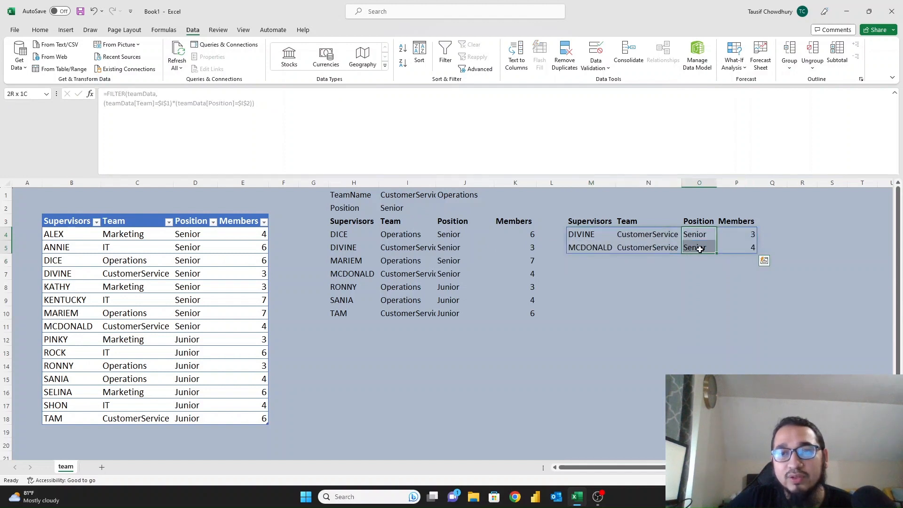
{"action": "left_click", "coordinate": [405, 205]}
{"action": "left_click", "coordinate": [440, 210]}
{"action": "left_click", "coordinate": [413, 223]}
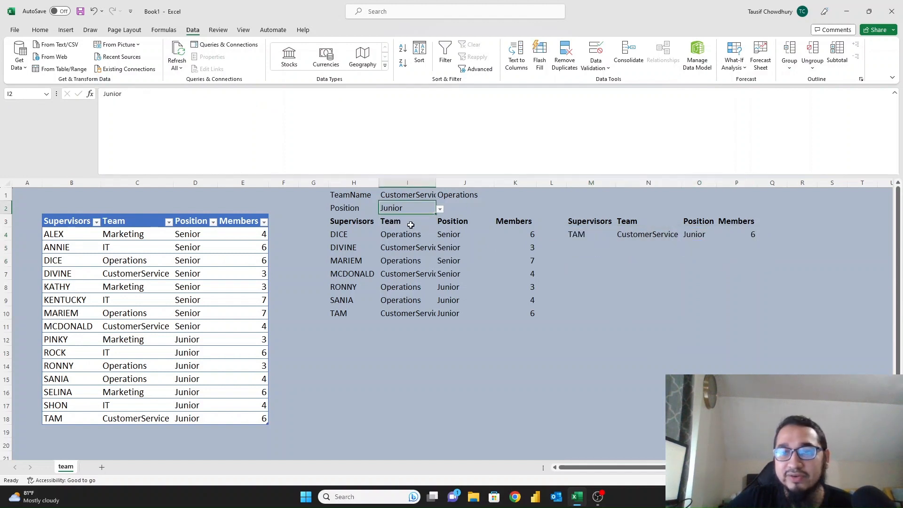
{"action": "left_click", "coordinate": [420, 197]}
{"action": "left_click", "coordinate": [439, 196]}
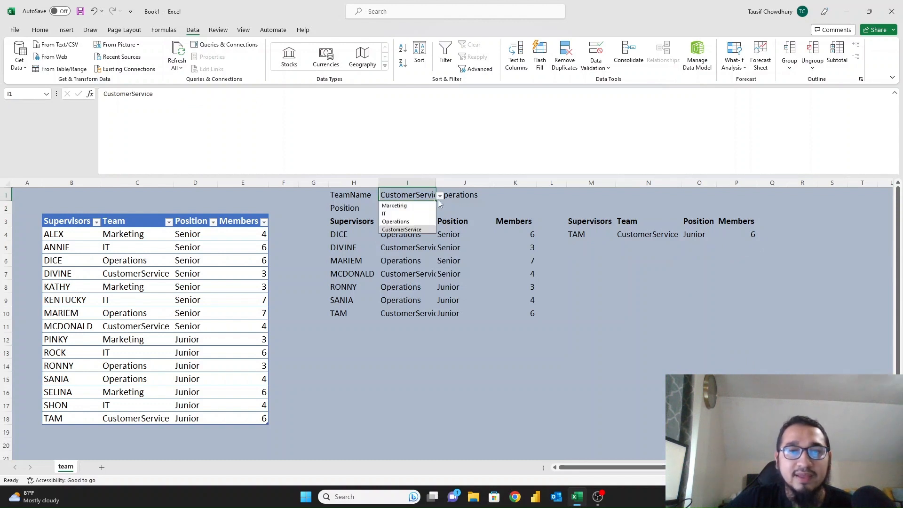
{"action": "left_click", "coordinate": [395, 213]}
Set Position back to Senior and clear Operations from J1.
{"action": "left_click_drag", "start_coordinate": [577, 235], "coordinate": [750, 245]}
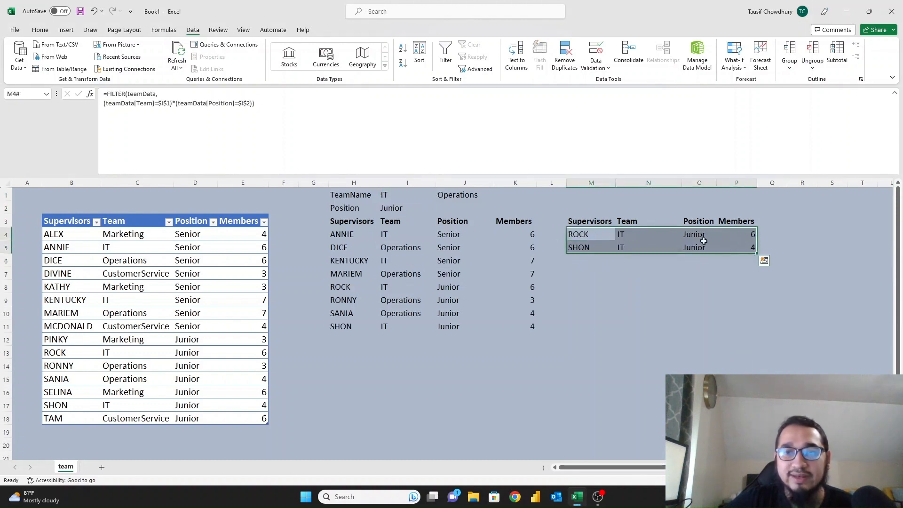
{"action": "left_click", "coordinate": [389, 207]}
{"action": "left_click", "coordinate": [440, 210]}
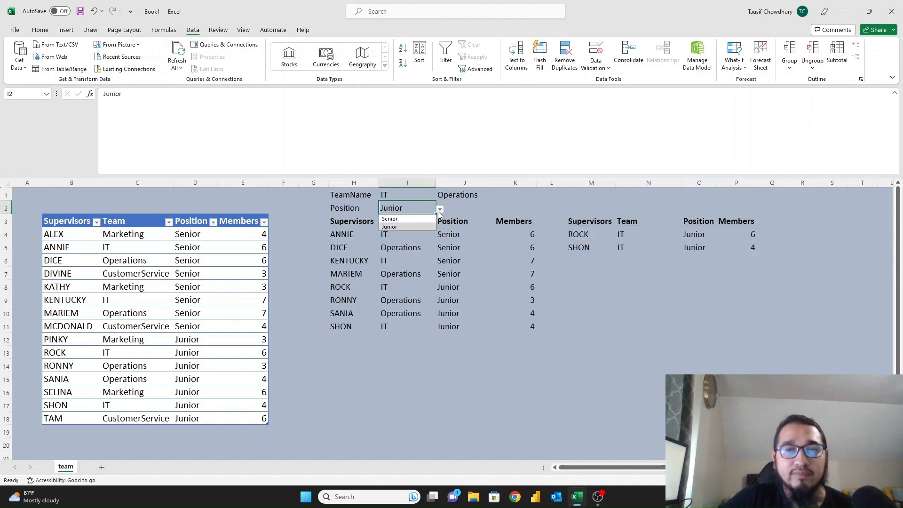
{"action": "left_click", "coordinate": [404, 219]}
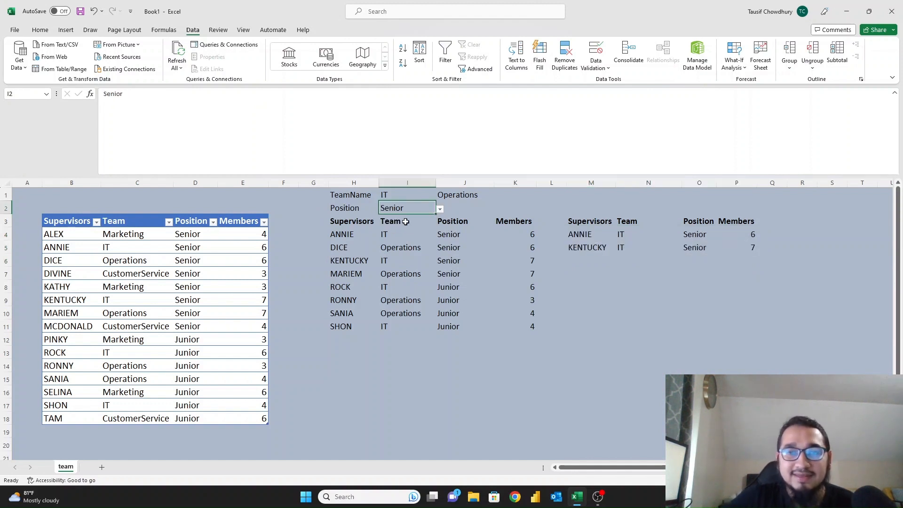
{"action": "left_click", "coordinate": [460, 202]}
{"action": "key", "text": "Delete"}
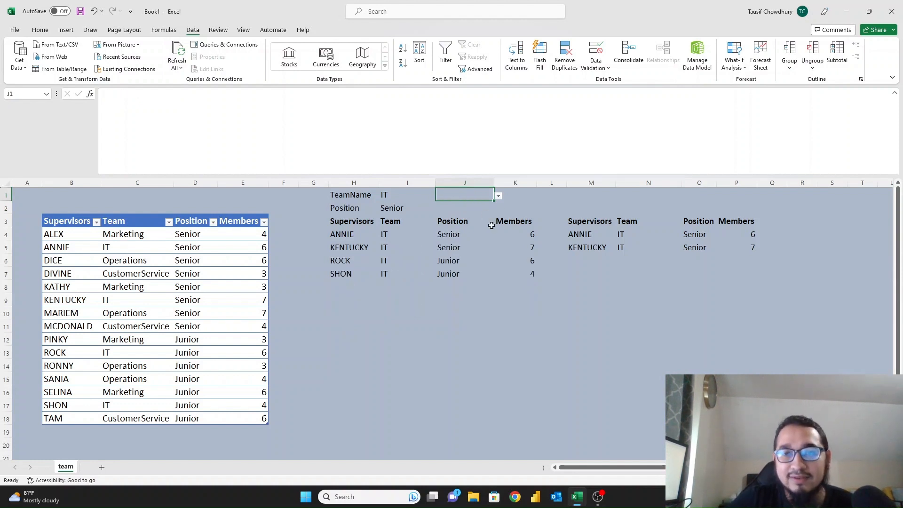
Review both FILTER result tables, including the first table's Position column.
{"action": "left_click_drag", "start_coordinate": [340, 224], "coordinate": [522, 273]}
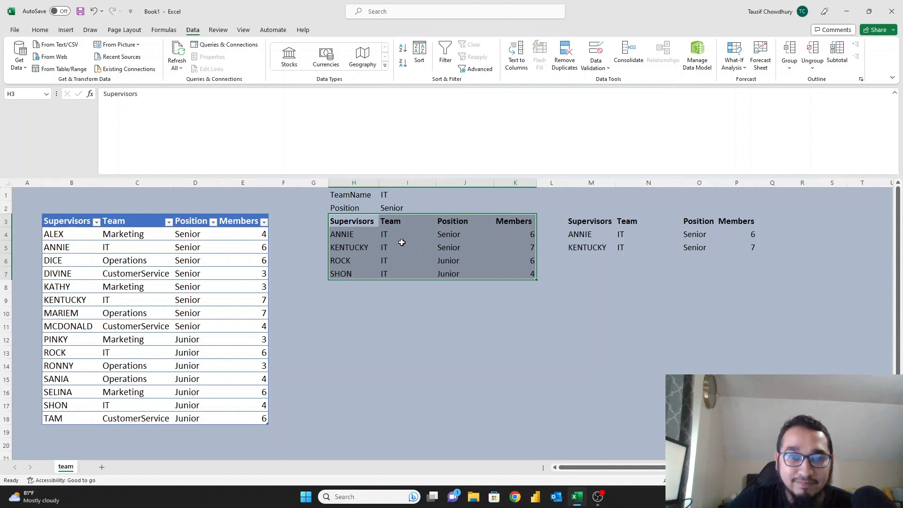
{"action": "left_click_drag", "start_coordinate": [449, 231], "coordinate": [448, 271]}
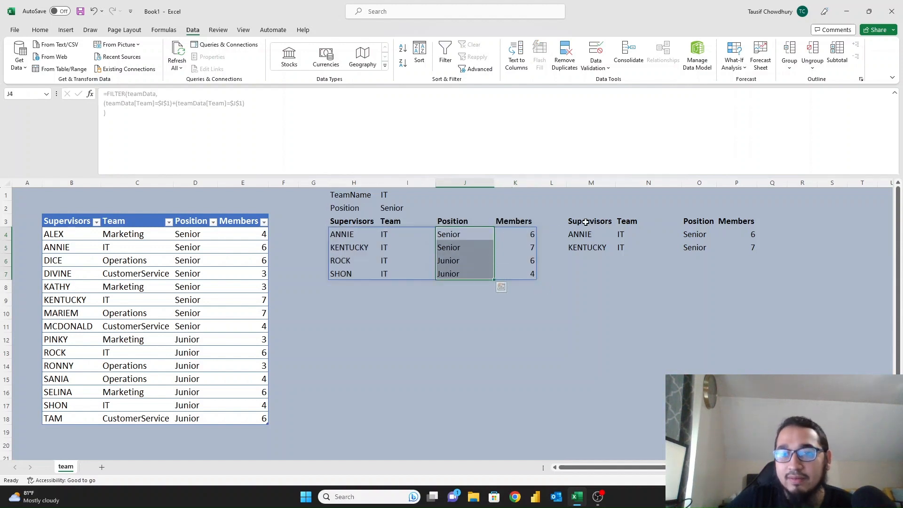
{"action": "left_click_drag", "start_coordinate": [585, 222], "coordinate": [719, 246]}
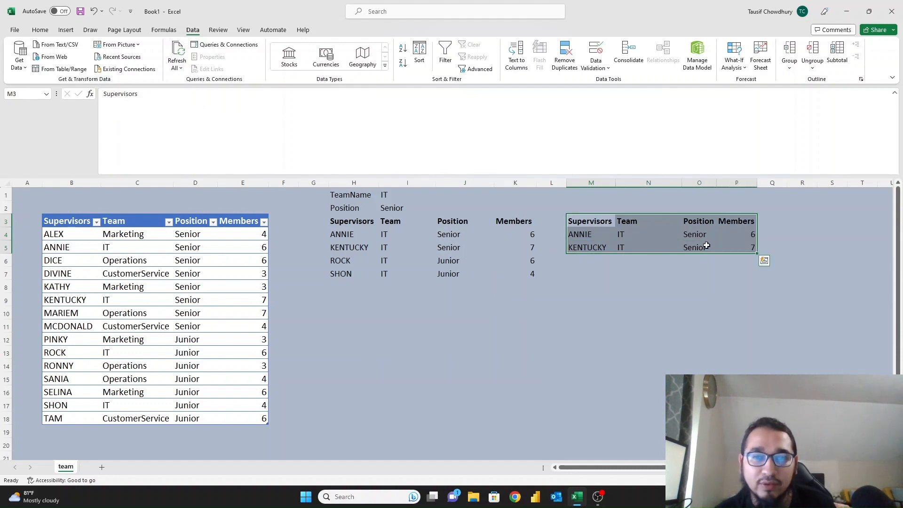
{"action": "key", "text": "Left"}
{"action": "key", "text": "Right"}
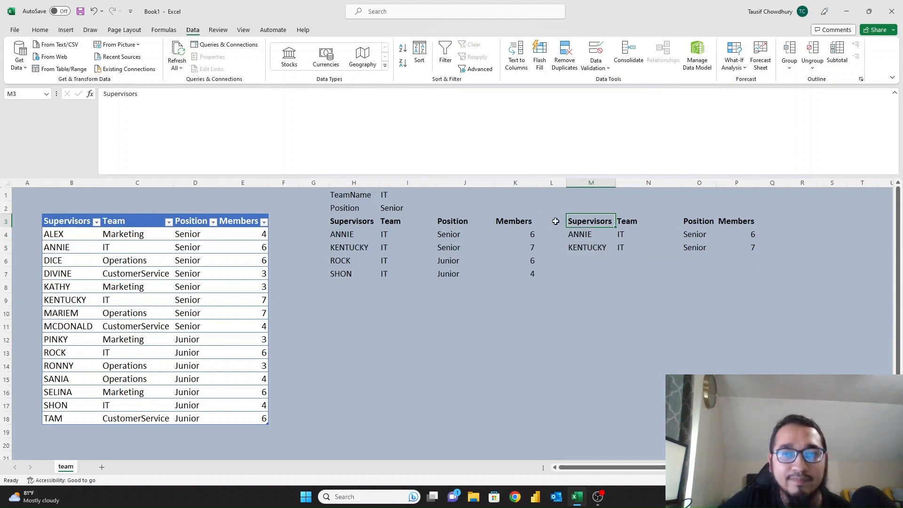
Set the I2 position to Junior and select the M4 formula.
{"action": "left_click", "coordinate": [400, 211]}
{"action": "left_click", "coordinate": [439, 209]}
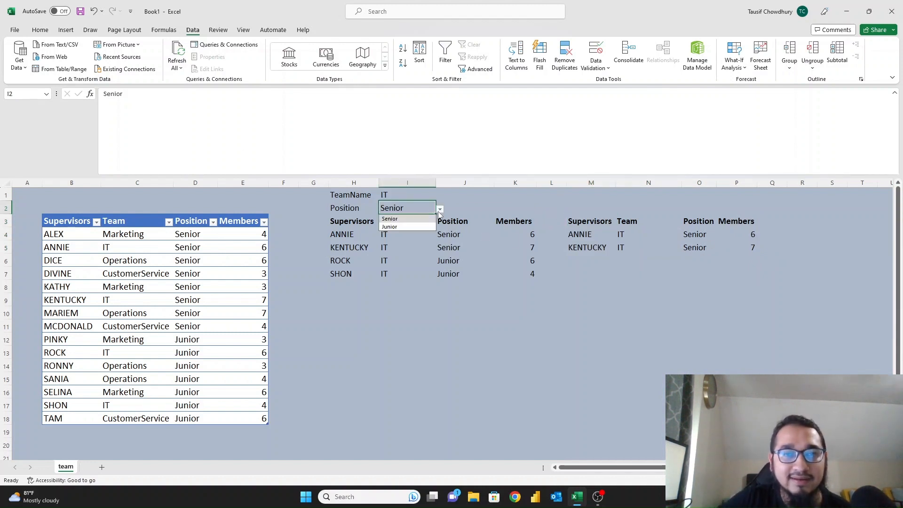
{"action": "left_click", "coordinate": [412, 225]}
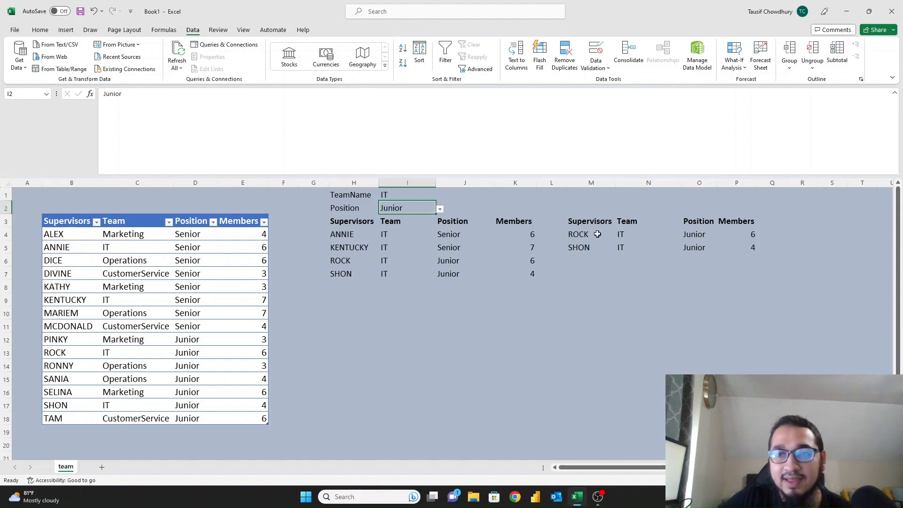
{"action": "left_click", "coordinate": [591, 234]}
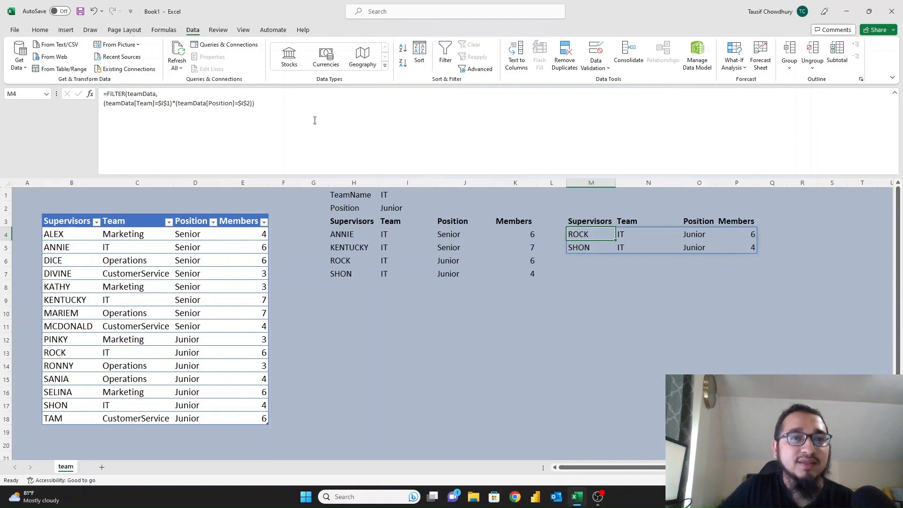
Append *(teamData[Members]>=5) to M4's FILTER include argument on a new line.
{"action": "left_click", "coordinate": [302, 111]}
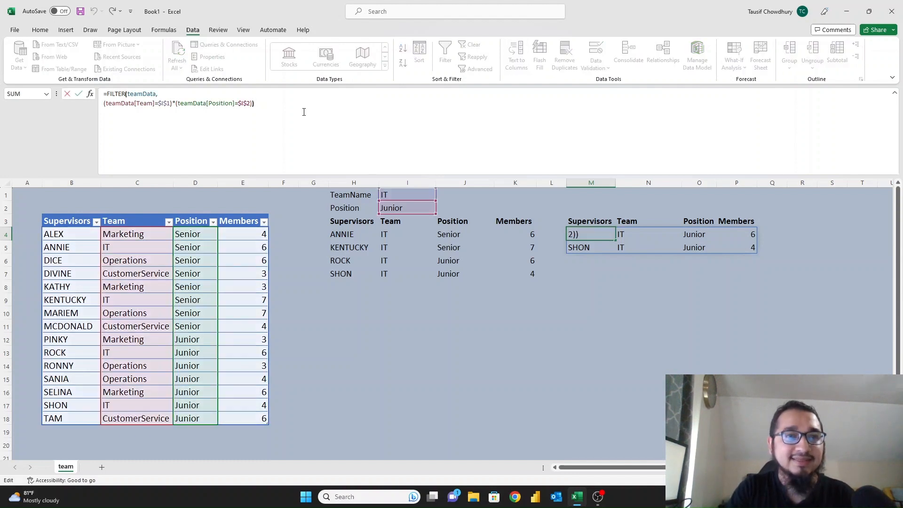
{"action": "key", "text": "Left"}
{"action": "key", "text": "alt+Return"}
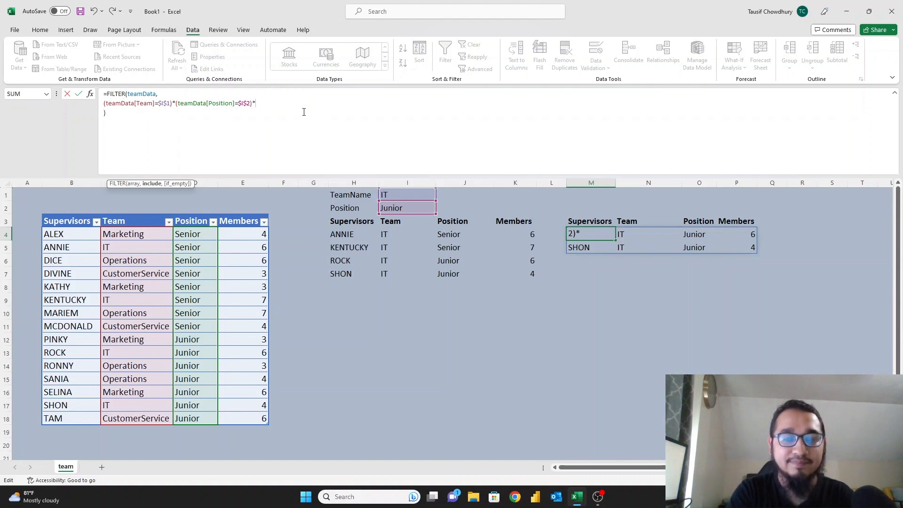
{"action": "type", "text": "te"}
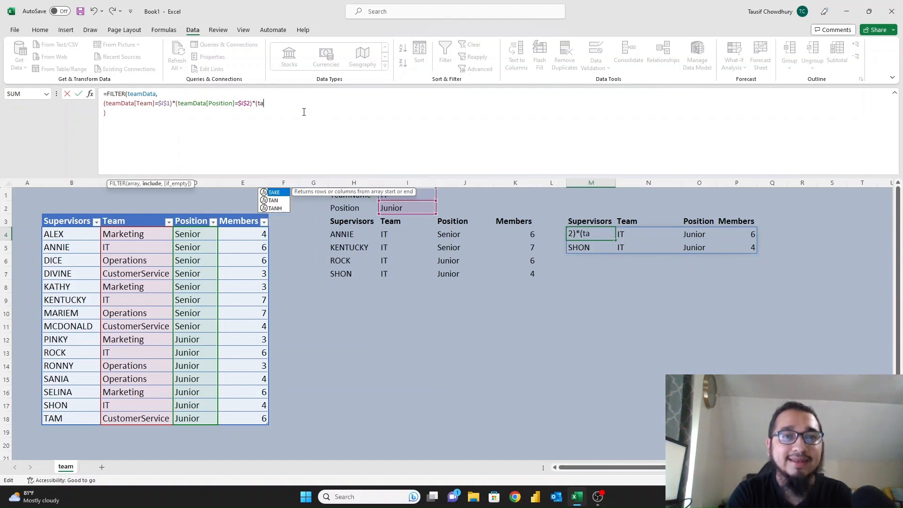
{"action": "key", "text": "Tab"}
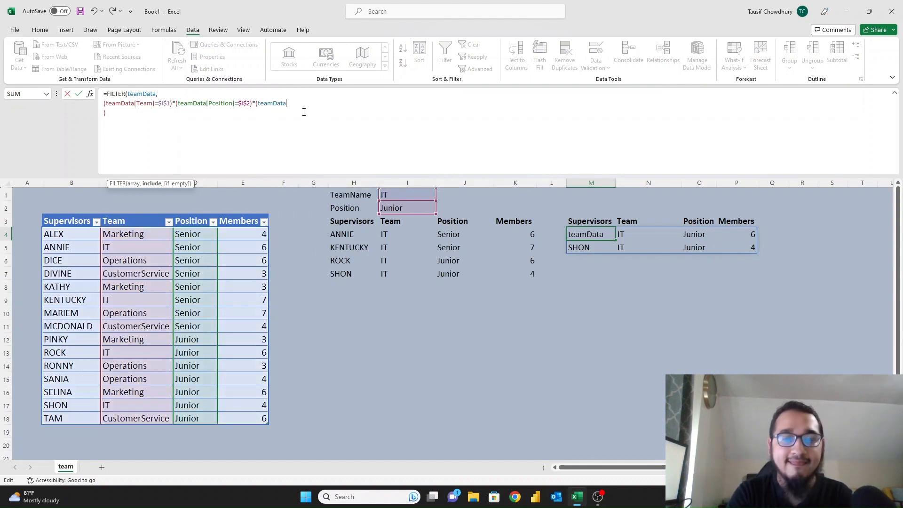
{"action": "type", "text": "[mem"}
{"action": "key", "text": "Tab"}
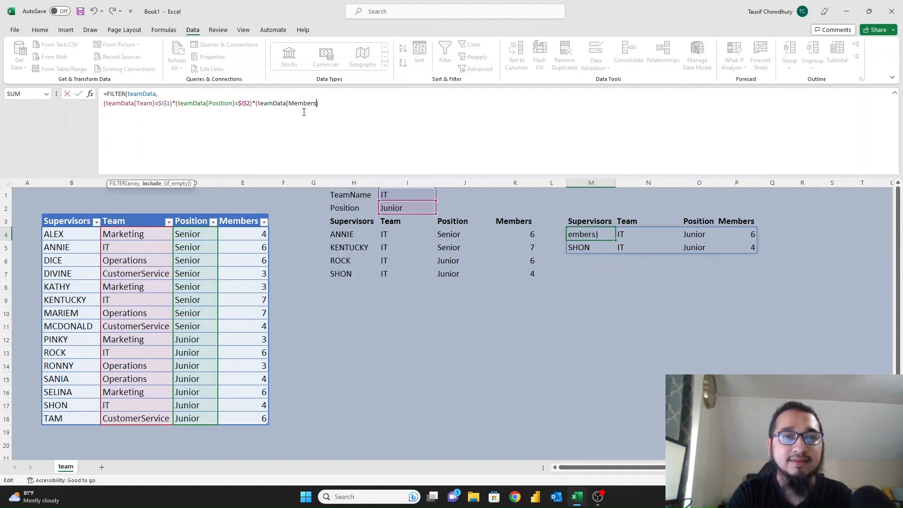
{"action": "type", "text": "]"}
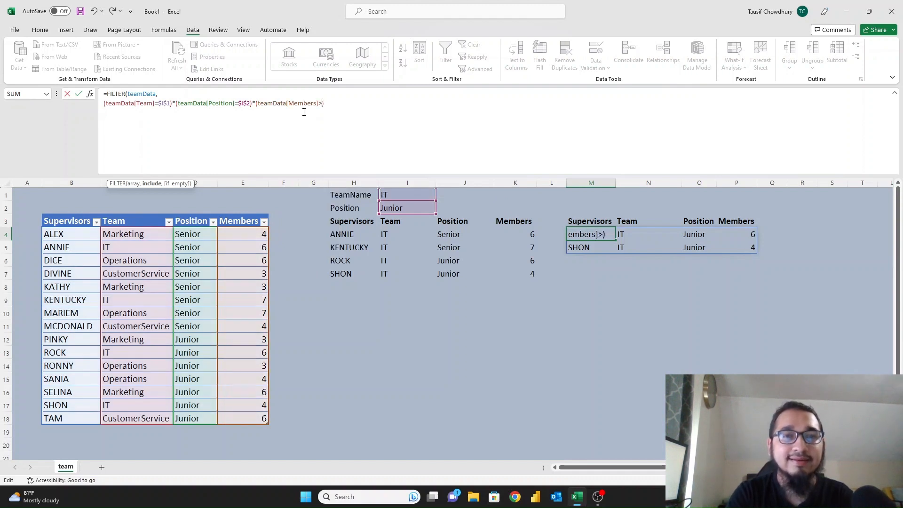
{"action": "type", "text": ">=5"}
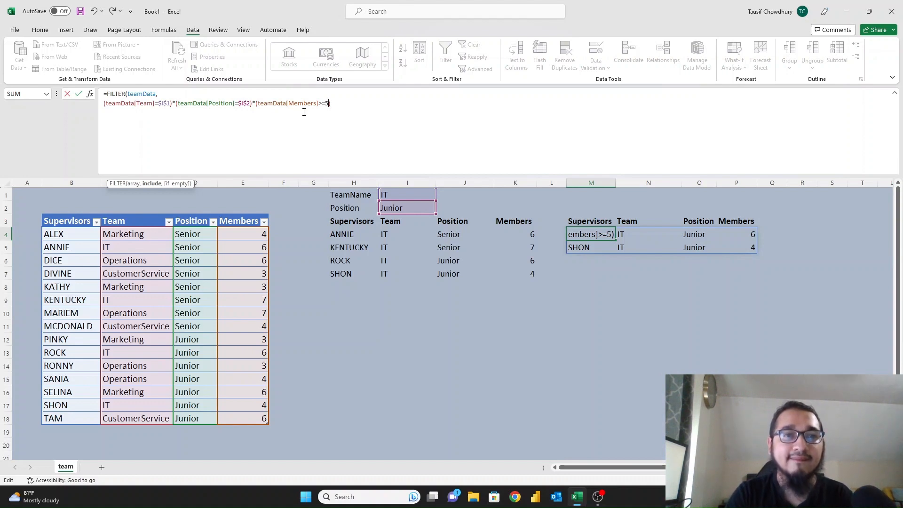
{"action": "key", "text": "Return"}
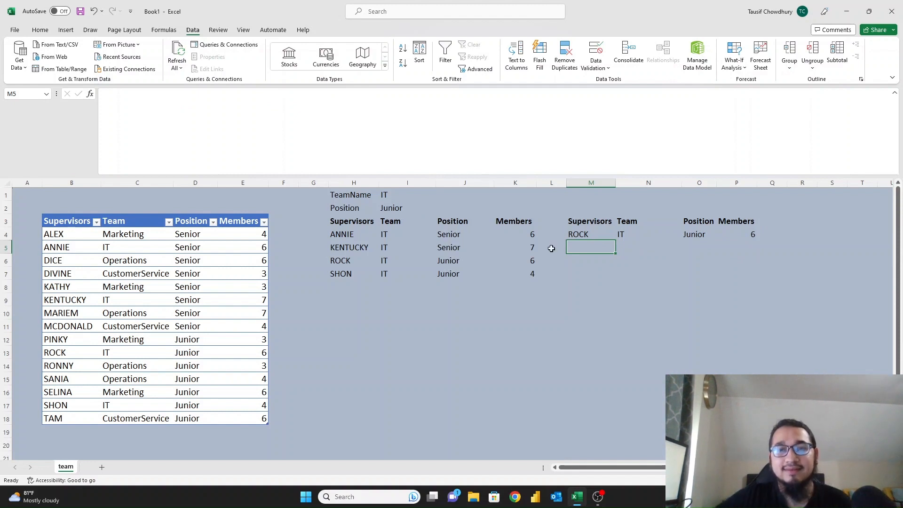
Check the remaining ROCK row's Team, Position and Members values.
{"action": "left_click", "coordinate": [587, 232]}
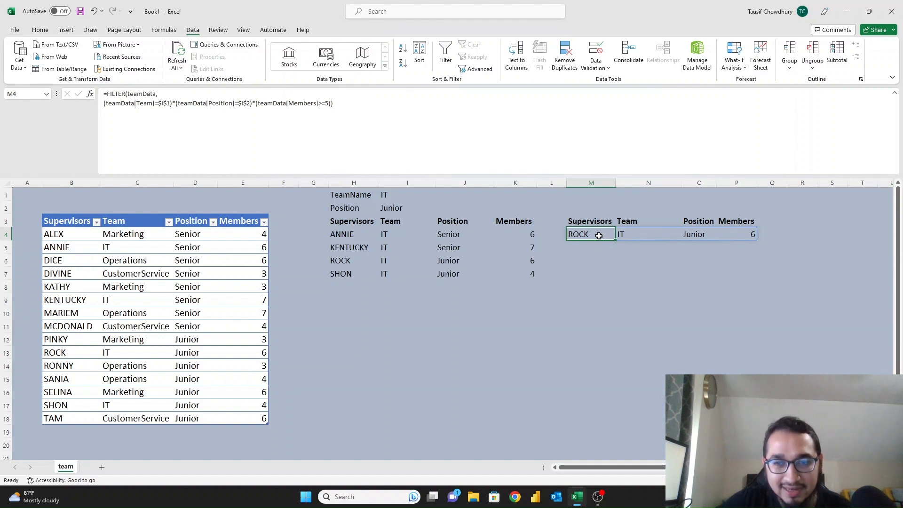
{"action": "left_click", "coordinate": [633, 235]}
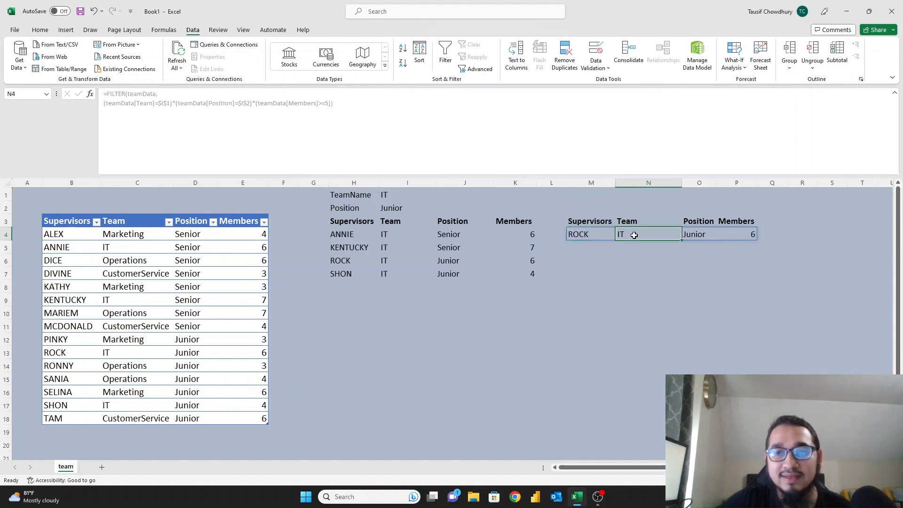
{"action": "left_click", "coordinate": [696, 235]}
{"action": "left_click", "coordinate": [737, 231]}
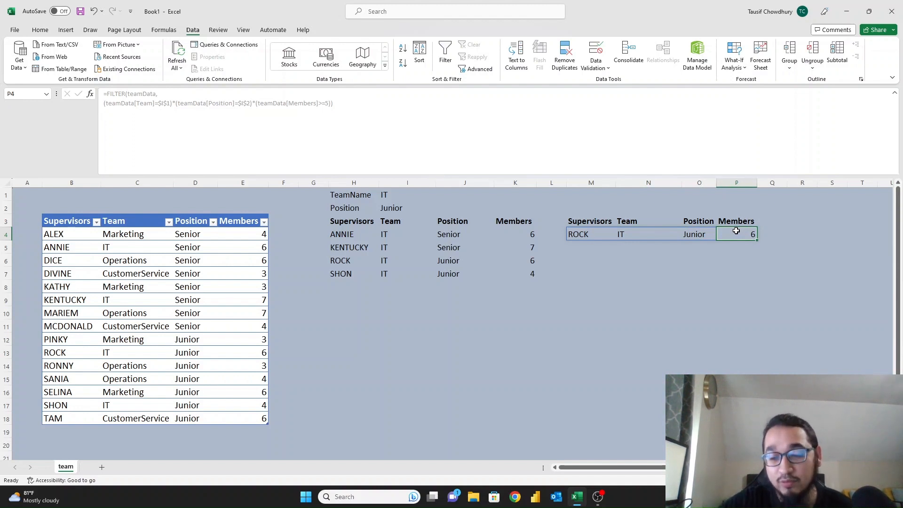
{"action": "key", "text": "Left"}
{"action": "key", "text": "Left"}
{"action": "key", "text": "Left"}
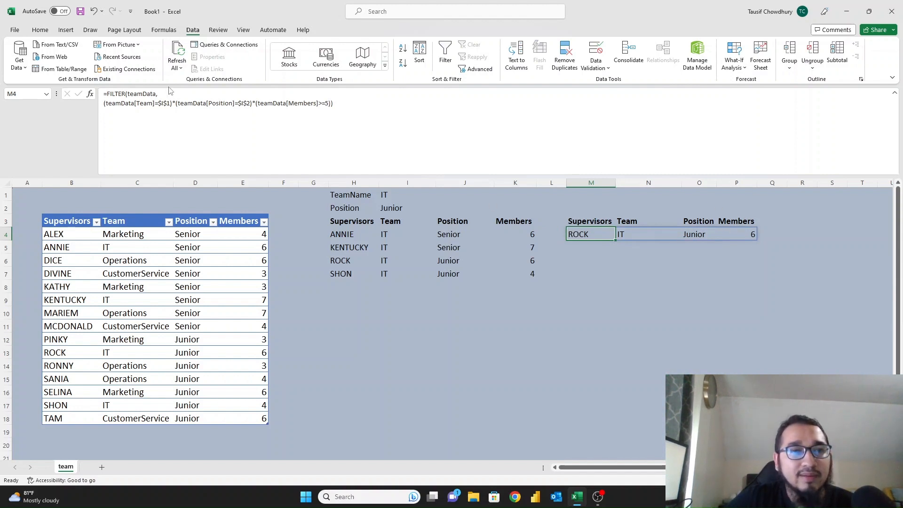
{"action": "left_click_drag", "start_coordinate": [102, 103], "coordinate": [337, 114]}
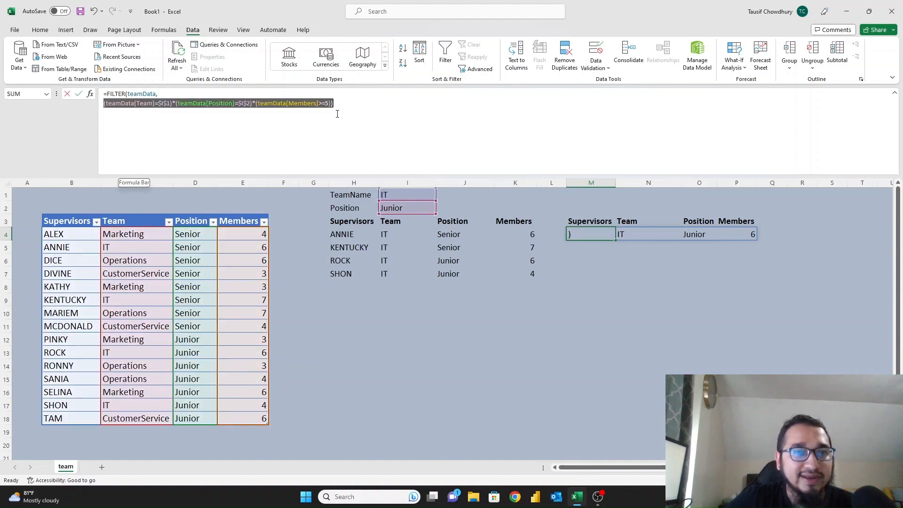
{"action": "left_click", "coordinate": [251, 103]}
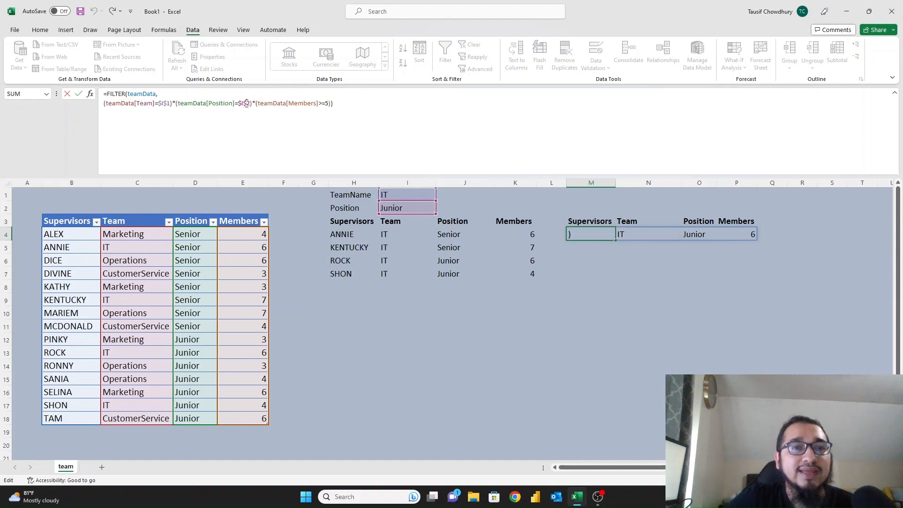
{"action": "left_click", "coordinate": [172, 104]}
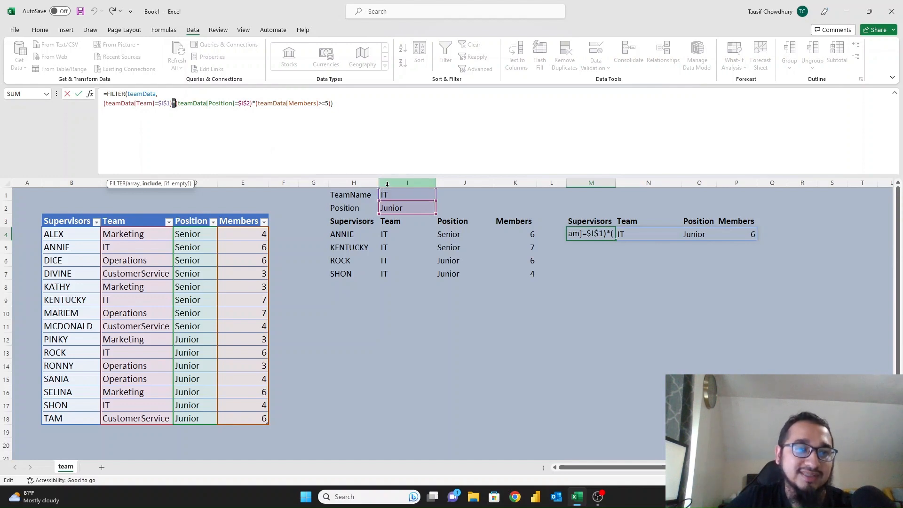
{"action": "key", "text": "ctrl+Return"}
{"action": "left_click", "coordinate": [352, 235]}
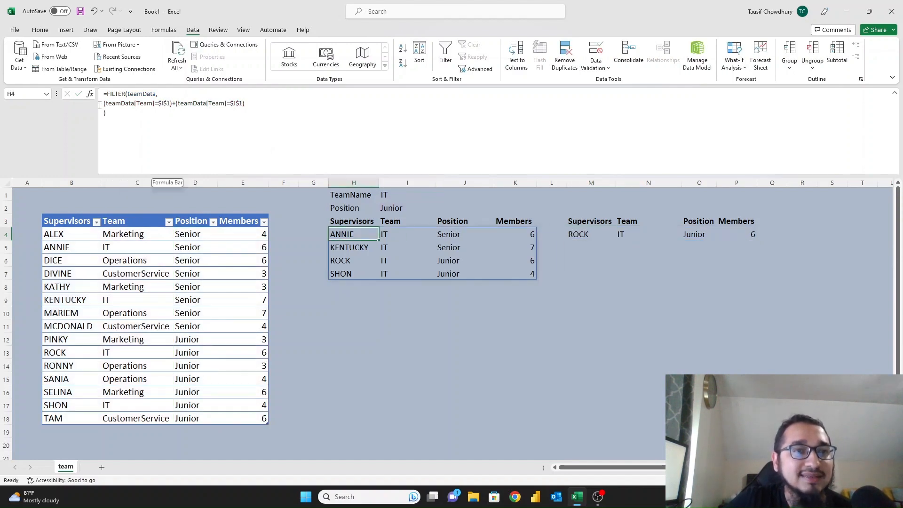
{"action": "left_click_drag", "start_coordinate": [99, 106], "coordinate": [249, 107]}
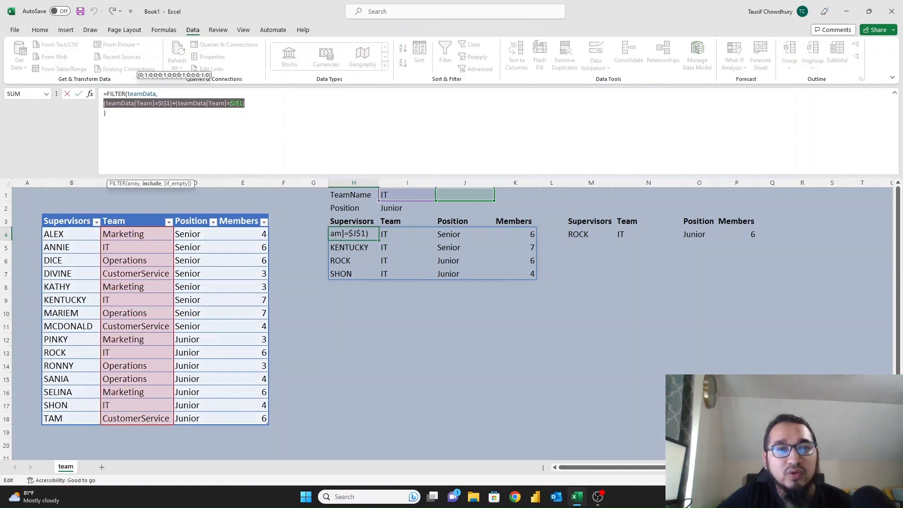
{"action": "key", "text": "Escape"}
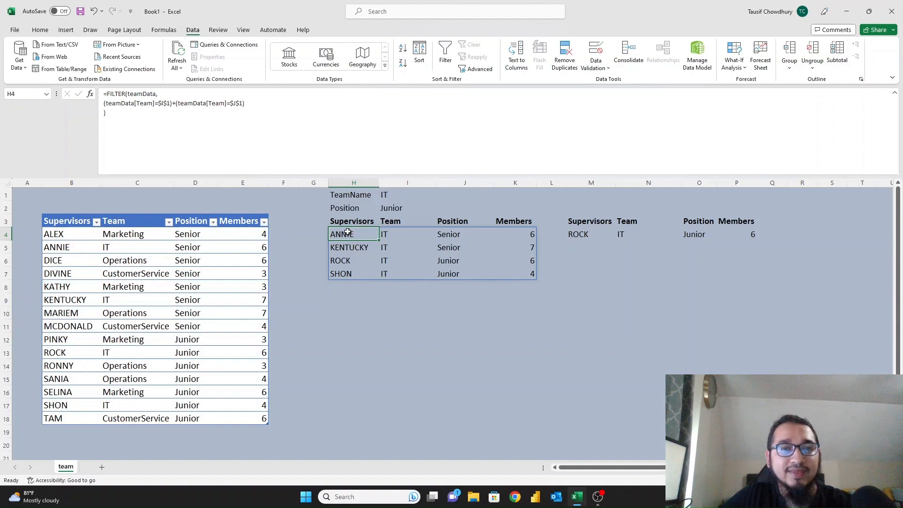
{"action": "left_click_drag", "start_coordinate": [172, 104], "coordinate": [176, 103]}
Set the second team choice in J1 to Operations.
{"action": "key", "text": "Escape"}
{"action": "left_click", "coordinate": [408, 191]}
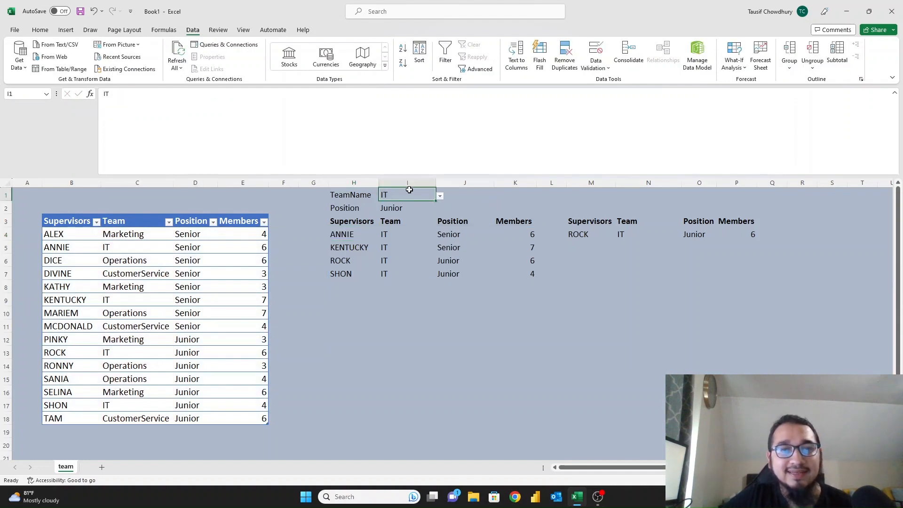
{"action": "left_click", "coordinate": [468, 198]}
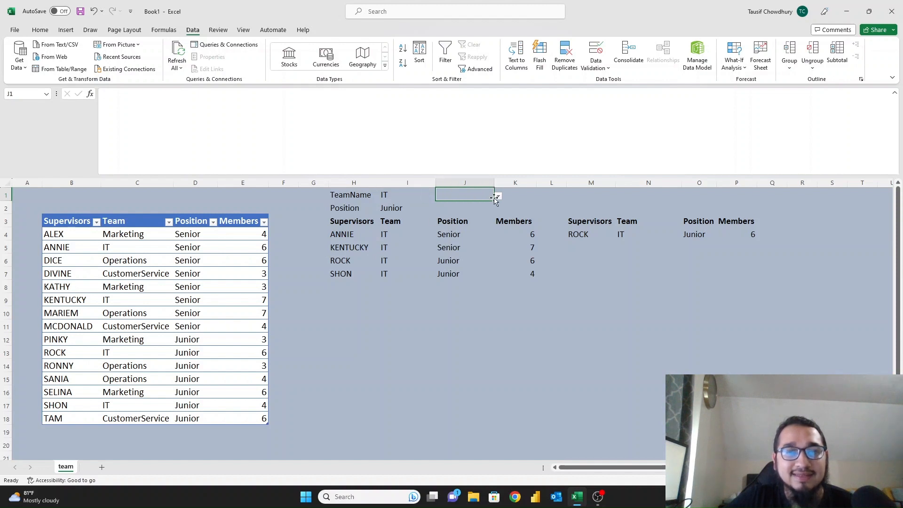
{"action": "left_click", "coordinate": [453, 221]}
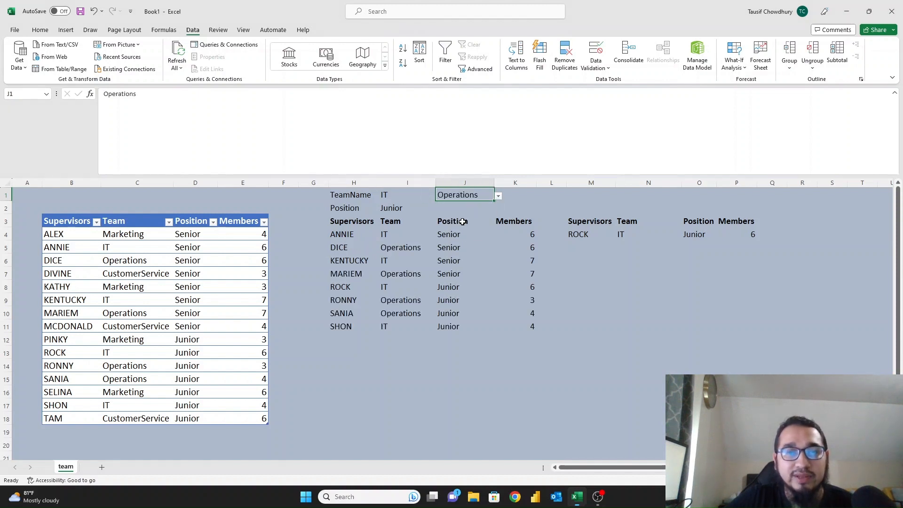
Inspect the H4 and M4 FILTER formulas, then return to H4.
{"action": "left_click", "coordinate": [393, 259]}
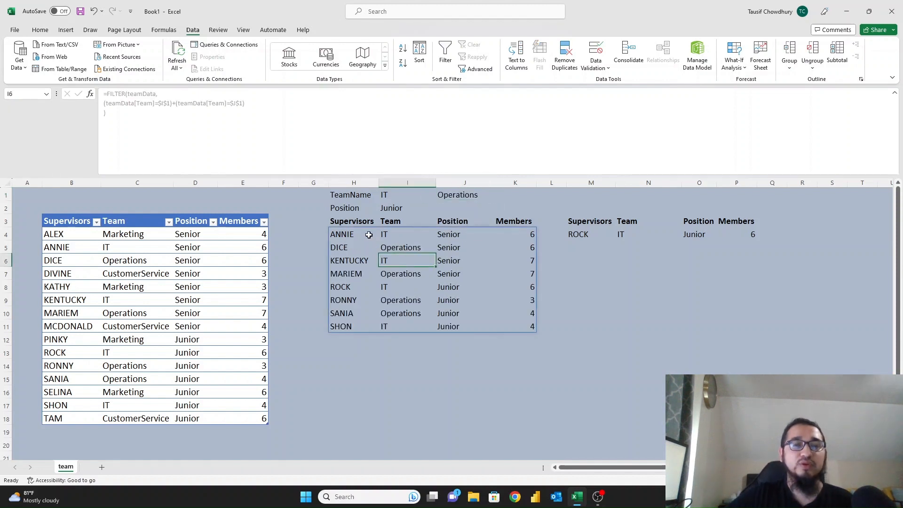
{"action": "left_click", "coordinate": [351, 233]}
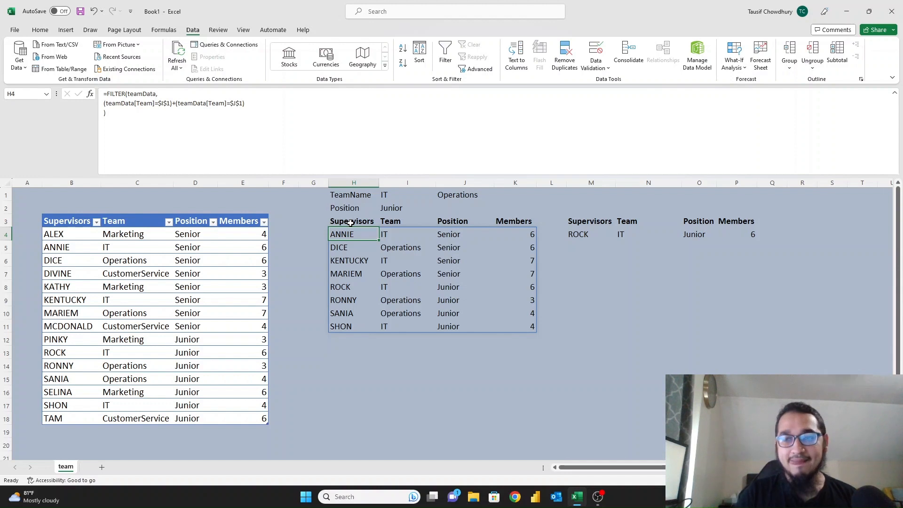
{"action": "key", "text": "Right"}
{"action": "key", "text": "Right"}
{"action": "key", "text": "Right"}
{"action": "key", "text": "Right"}
{"action": "key", "text": "Right"}
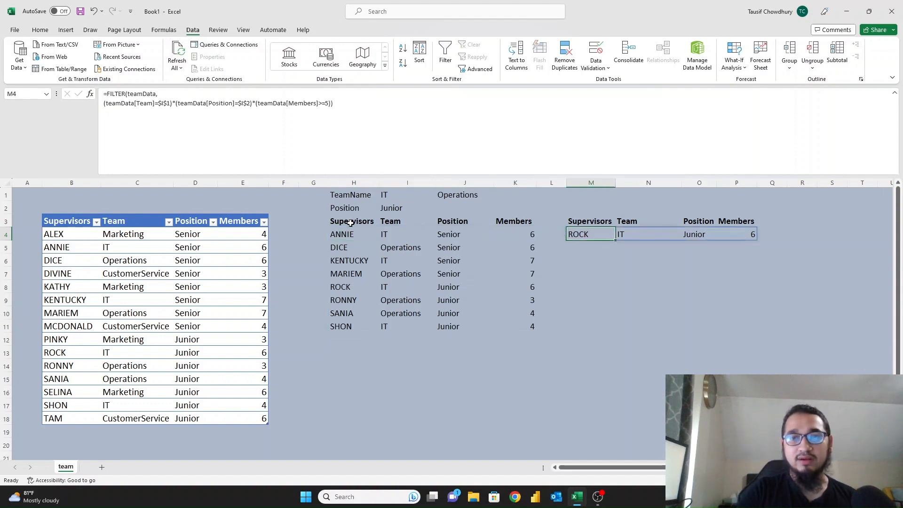
{"action": "key", "text": "Up"}
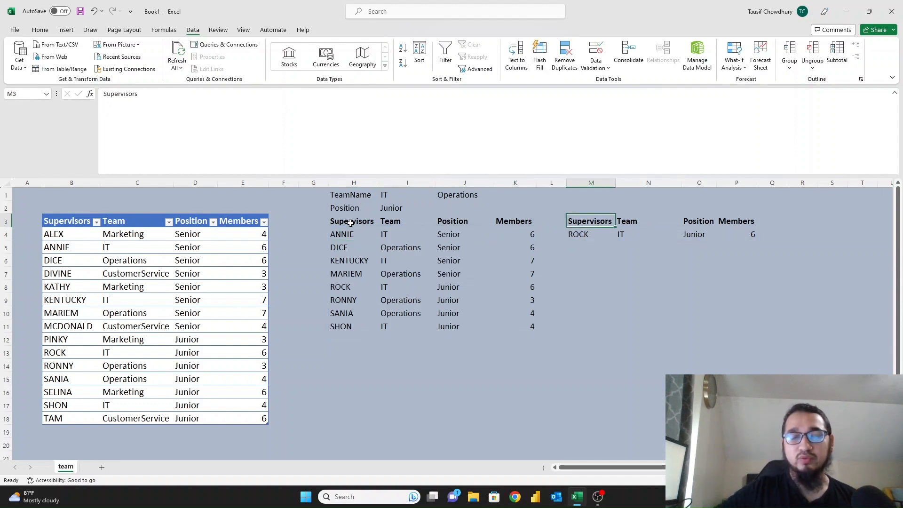
{"action": "left_click", "coordinate": [587, 234]}
{"action": "left_click", "coordinate": [579, 222]}
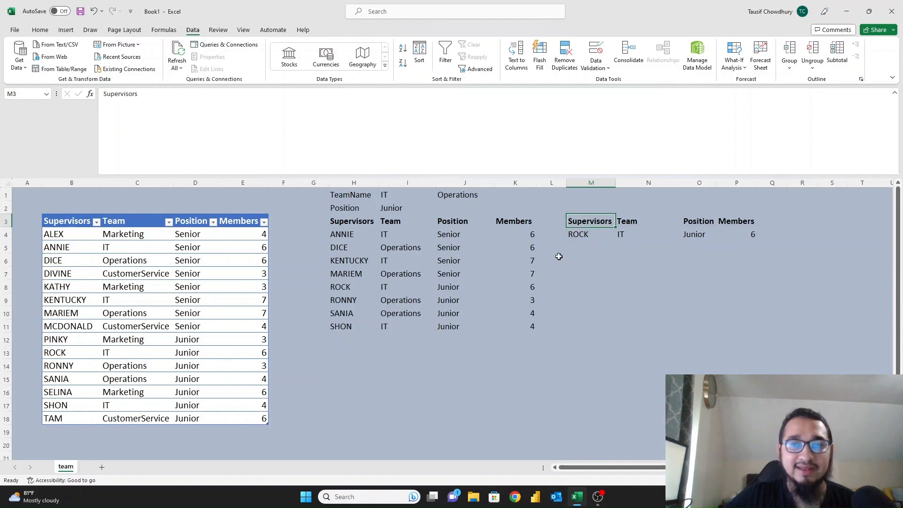
{"action": "left_click", "coordinate": [577, 235]}
{"action": "left_click", "coordinate": [362, 105]}
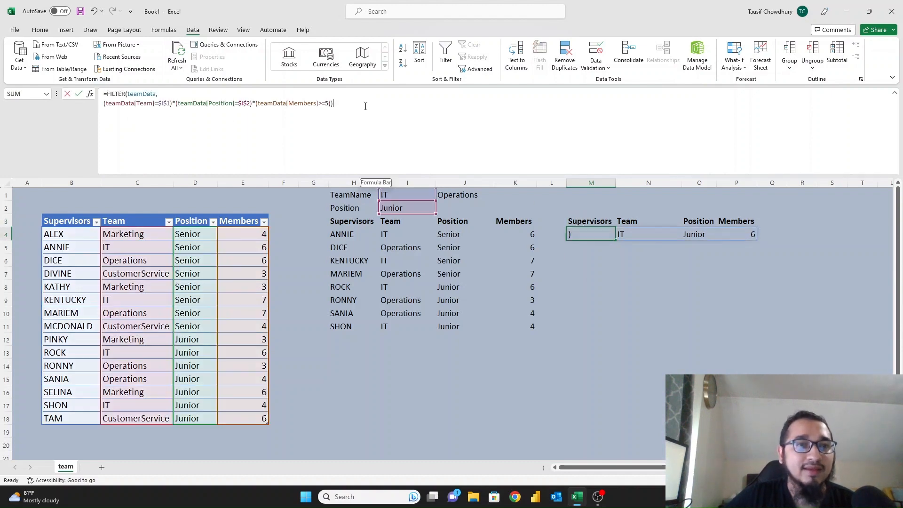
{"action": "left_click", "coordinate": [364, 235]}
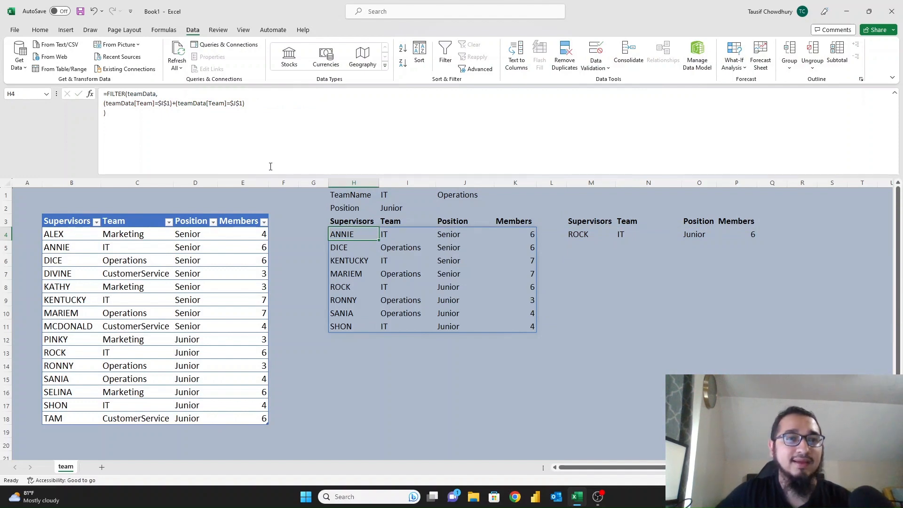
Delete +(teamData[Team]=$J$1) from H4's FILTER and check the IT-only results.
{"action": "left_click_drag", "start_coordinate": [172, 103], "coordinate": [245, 103]}
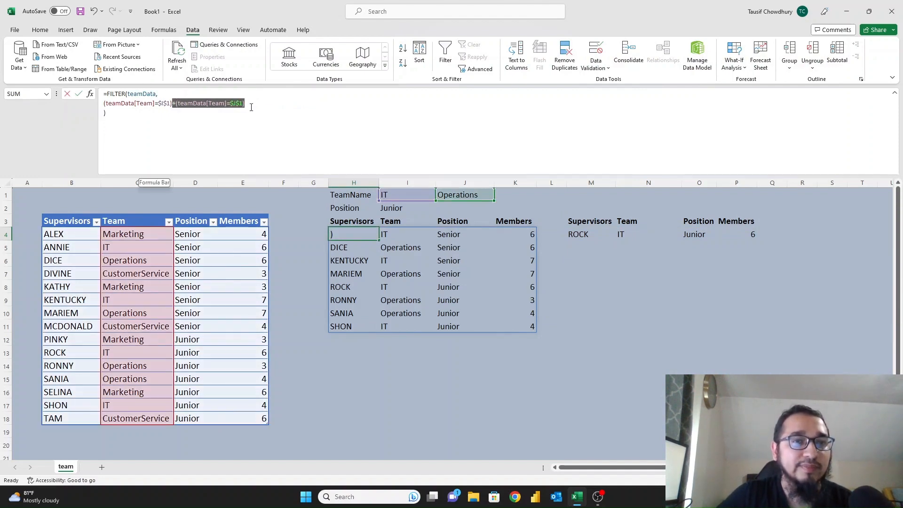
{"action": "key", "text": "BackSpace"}
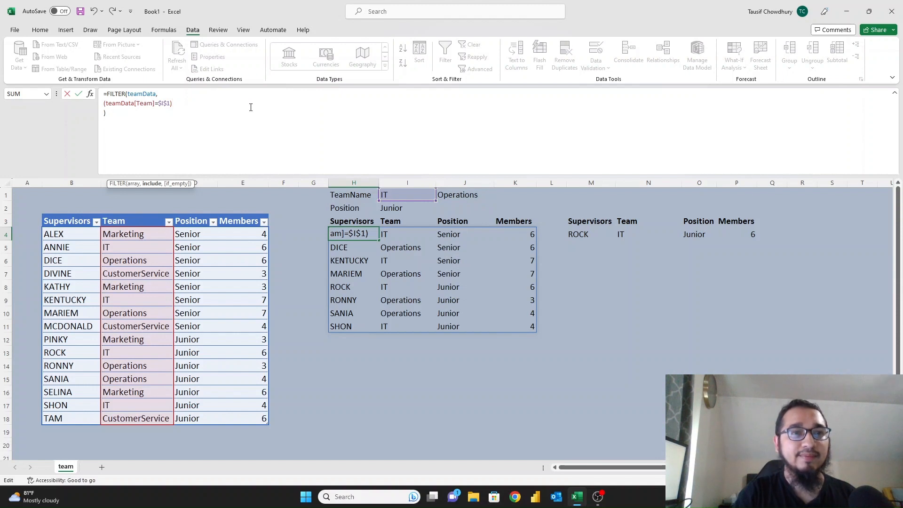
{"action": "key", "text": "ctrl+Return"}
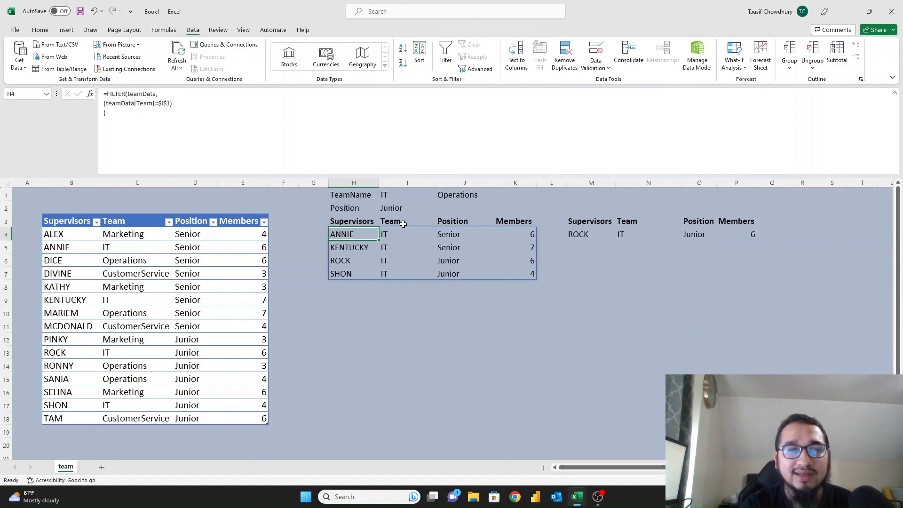
{"action": "left_click_drag", "start_coordinate": [403, 221], "coordinate": [402, 273]}
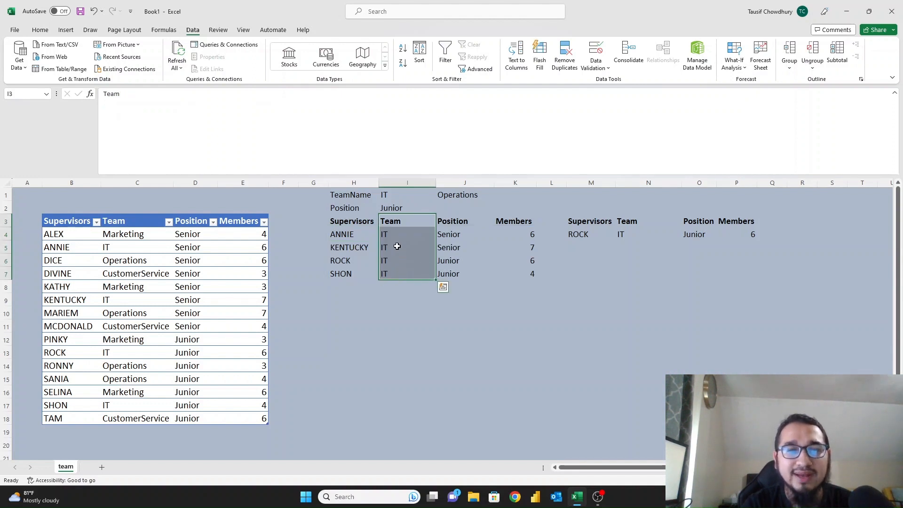
{"action": "left_click", "coordinate": [365, 226]}
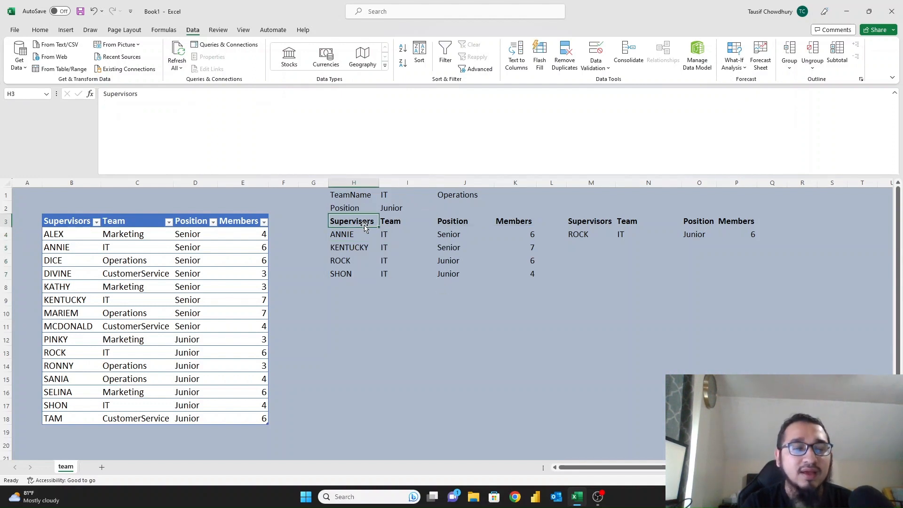
{"action": "key", "text": "Down"}
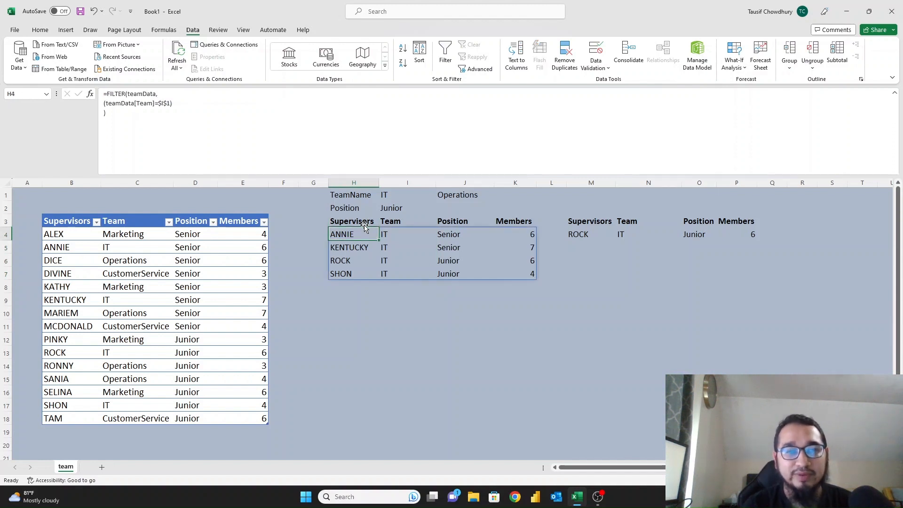
Wrap H4's FILTER in CHOOSECOLS(…,1,3,4) to return Supervisors, Position and Members.
{"action": "left_click", "coordinate": [109, 95]}
{"action": "left_click", "coordinate": [168, 118]}
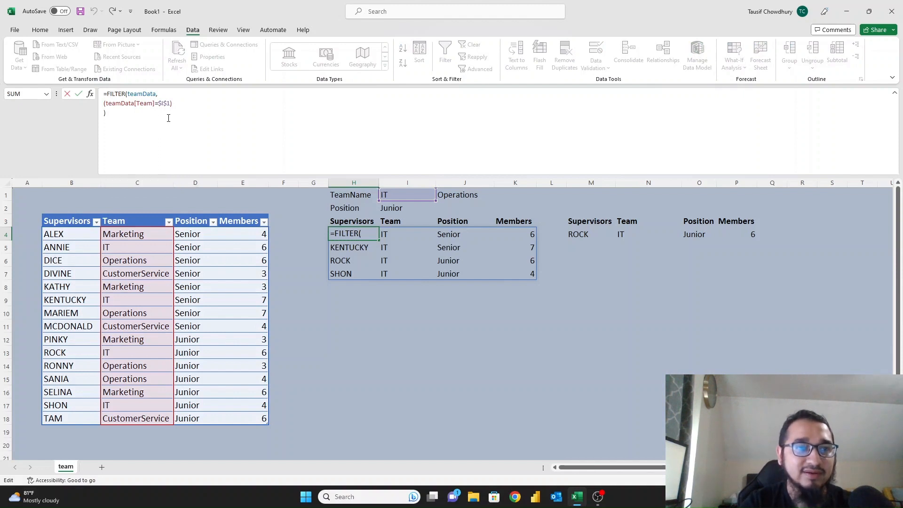
{"action": "key", "text": "alt+Return"}
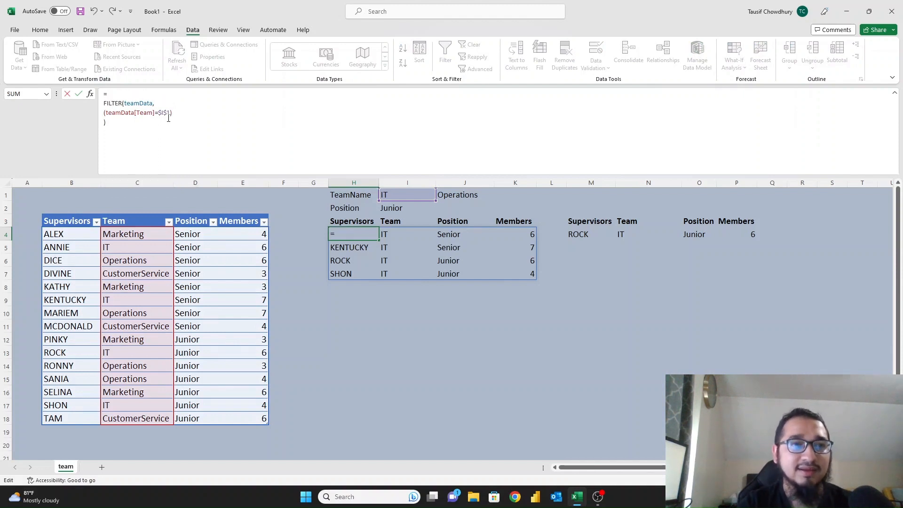
{"action": "type", "text": "choos"}
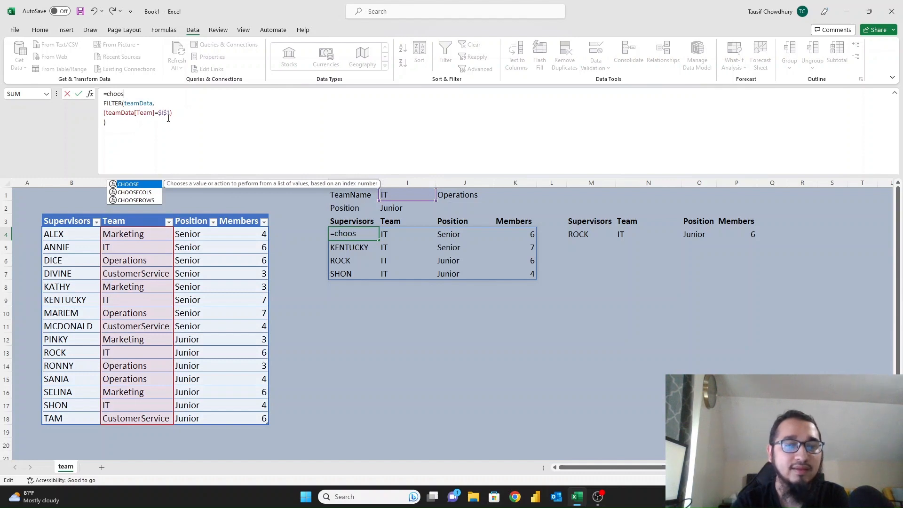
{"action": "key", "text": "Down"}
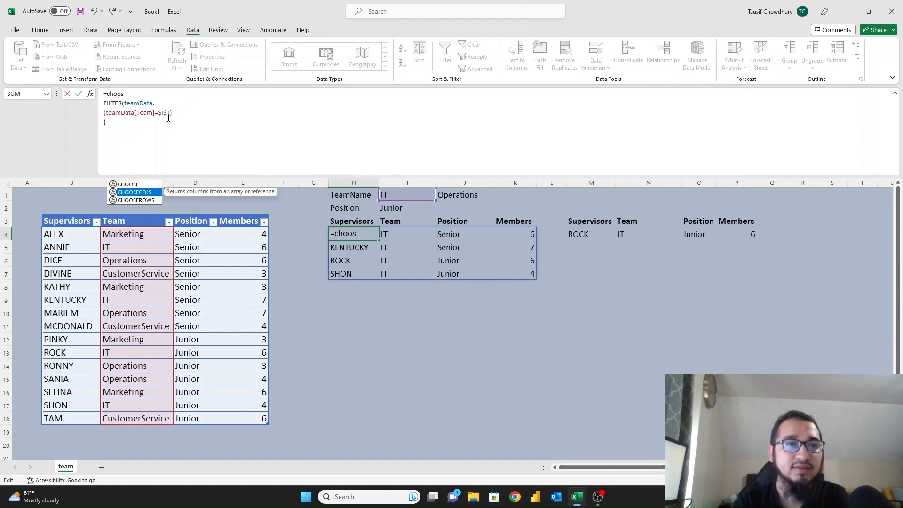
{"action": "type", "text": "s"}
{"action": "key", "text": "Tab"}
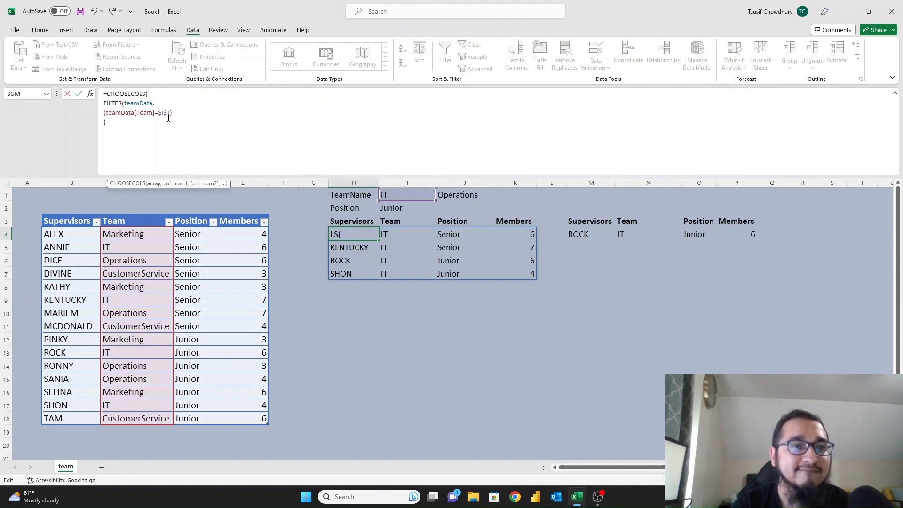
{"action": "key", "text": "Down"}
{"action": "key", "text": "Down"}
{"action": "key", "text": "Down"}
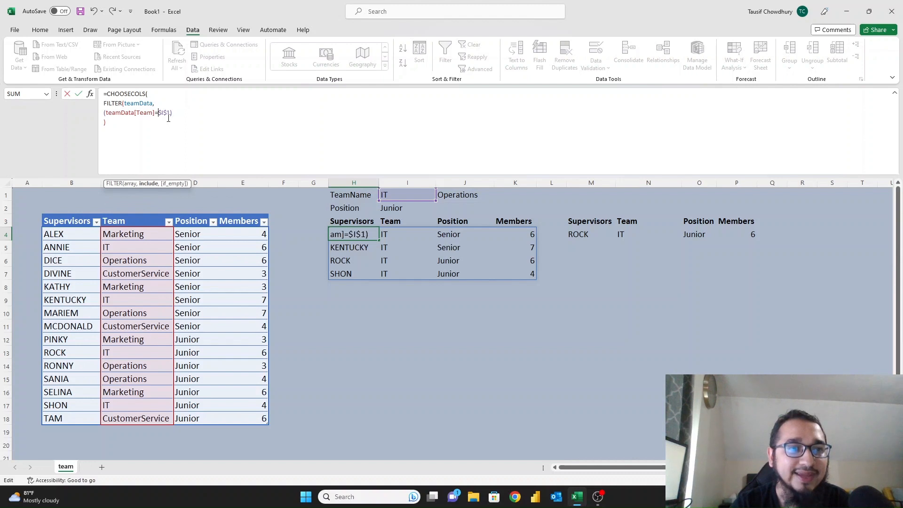
{"action": "type", "text": ","}
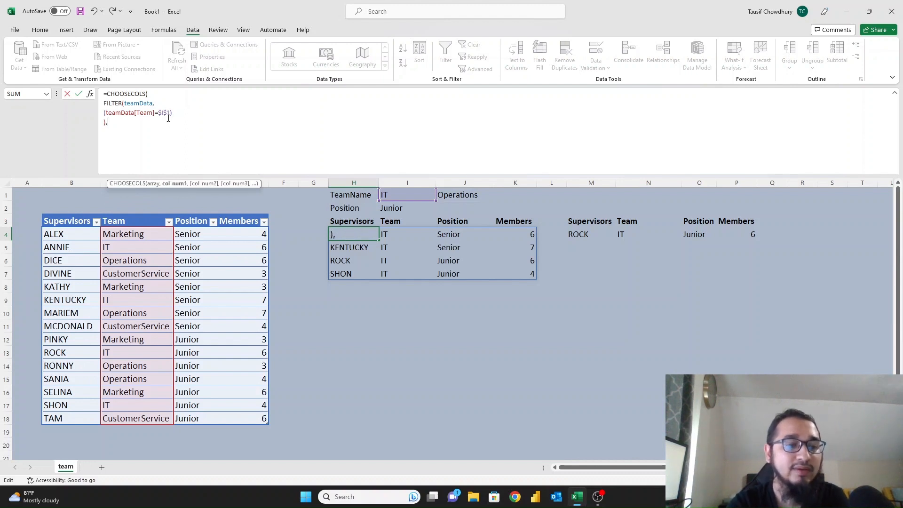
{"action": "type", "text": "1,3"}
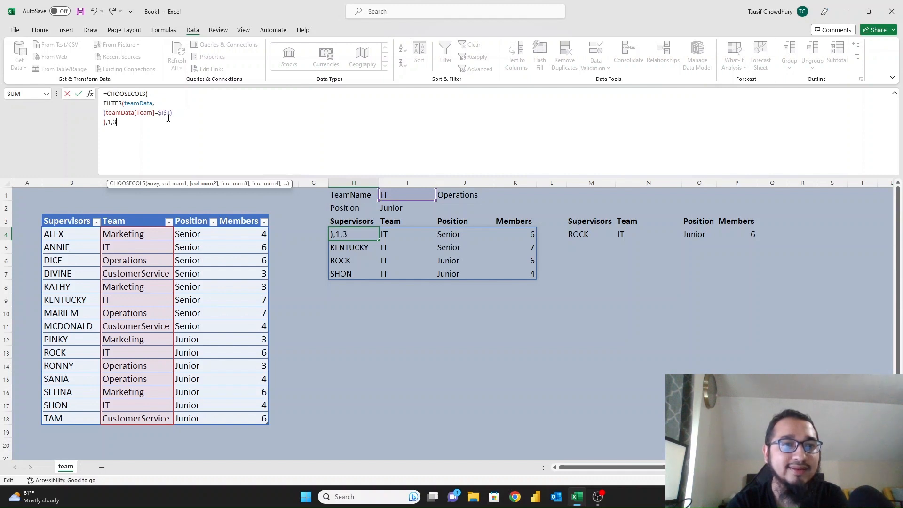
{"action": "type", "text": ",4)"}
{"action": "key", "text": "ctrl+Return"}
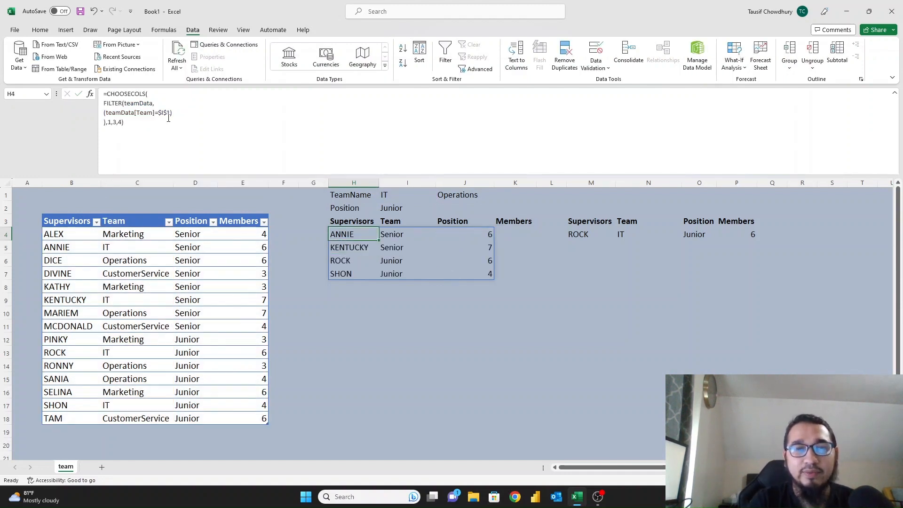
{"action": "key", "text": "Up"}
{"action": "key", "text": "Right"}
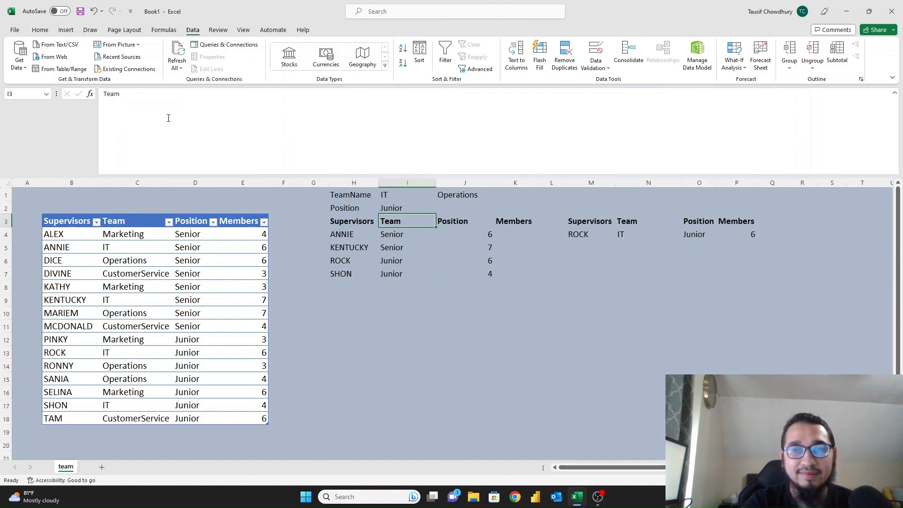
{"action": "key", "text": "Delete"}
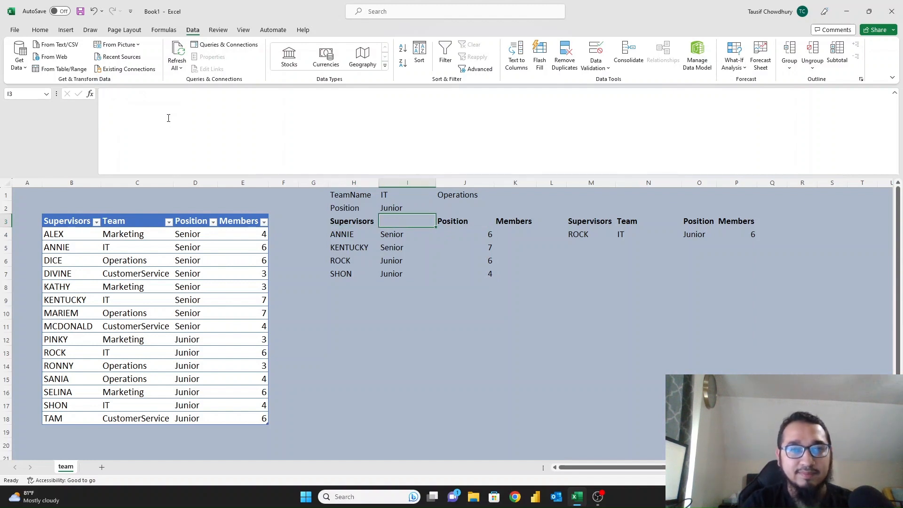
{"action": "key", "text": "Right"}
{"action": "key", "text": "shift+Right"}
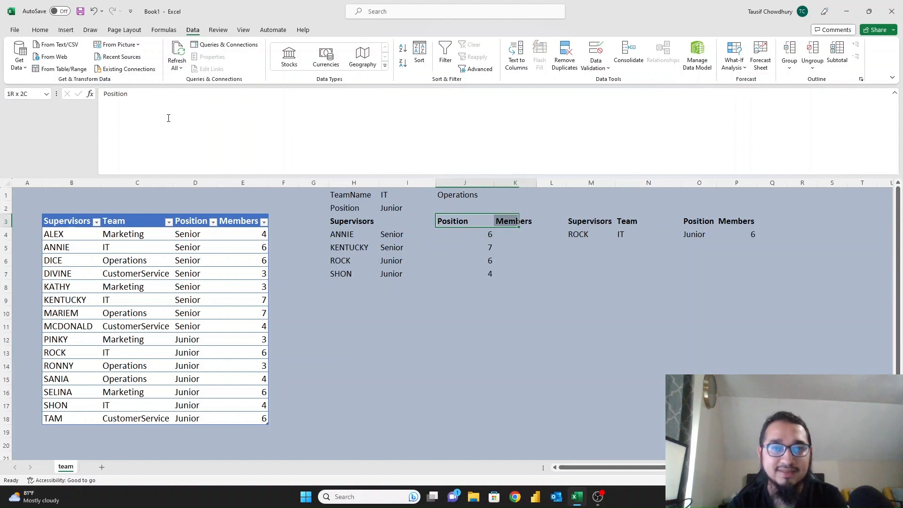
{"action": "key", "text": "ctrl+c"}
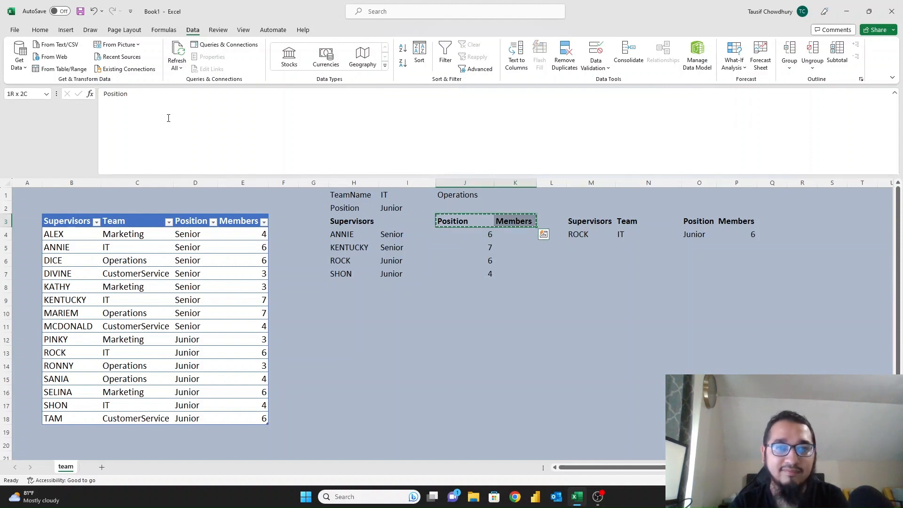
{"action": "key", "text": "Left"}
{"action": "key", "text": "Left"}
{"action": "key", "text": "Right"}
{"action": "key", "text": "ctrl+v"}
{"action": "key", "text": "Right"}
{"action": "key", "text": "Right"}
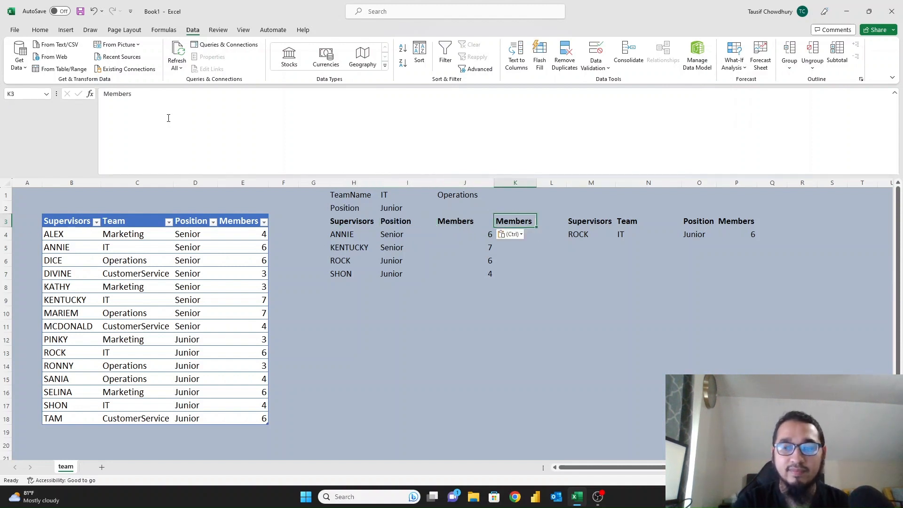
{"action": "key", "text": "Delete"}
{"action": "key", "text": "Left"}
{"action": "key", "text": "Left"}
{"action": "key", "text": "Left"}
{"action": "key", "text": "Down"}
{"action": "key", "text": "Up"}
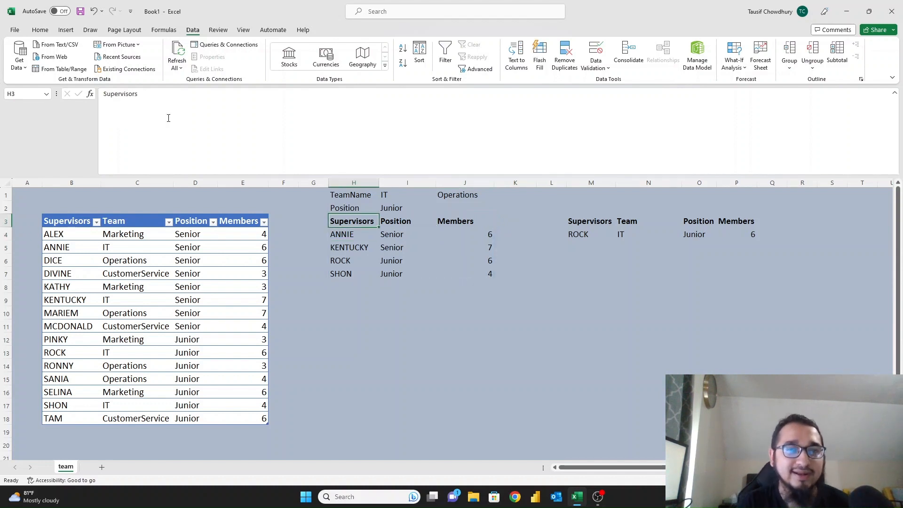
Delete the stray Operations entry from J1.
{"action": "left_click", "coordinate": [390, 191]}
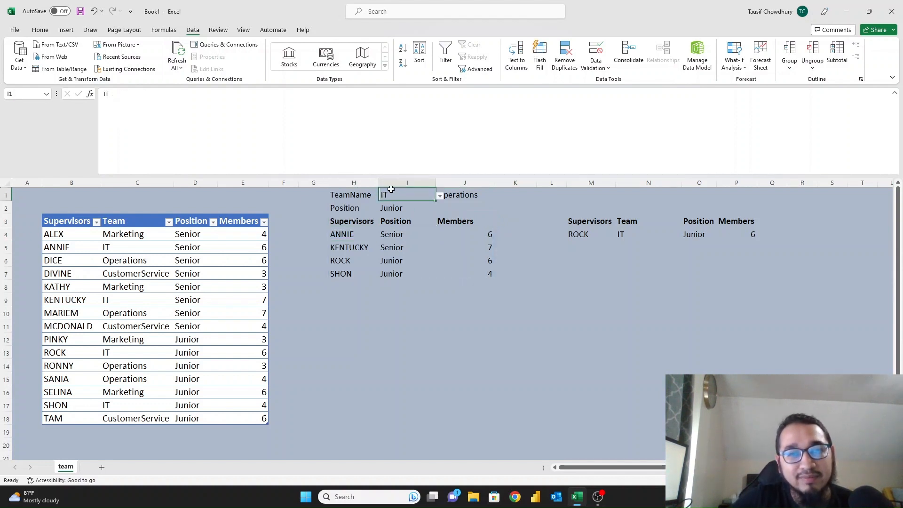
{"action": "left_click", "coordinate": [450, 193]}
{"action": "key", "text": "Delete"}
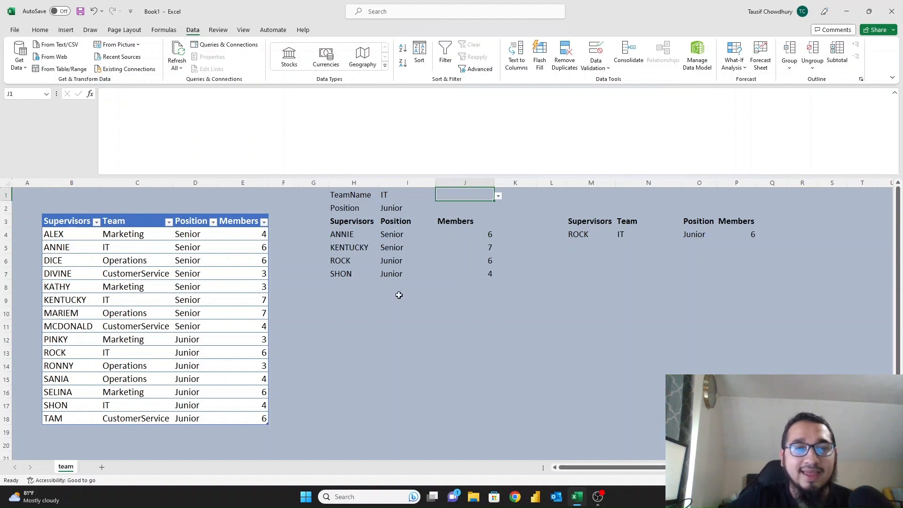
Shift the Position label and its dropdown to J2:K2, keeping Junior selected.
{"action": "left_click_drag", "start_coordinate": [359, 208], "coordinate": [393, 207]}
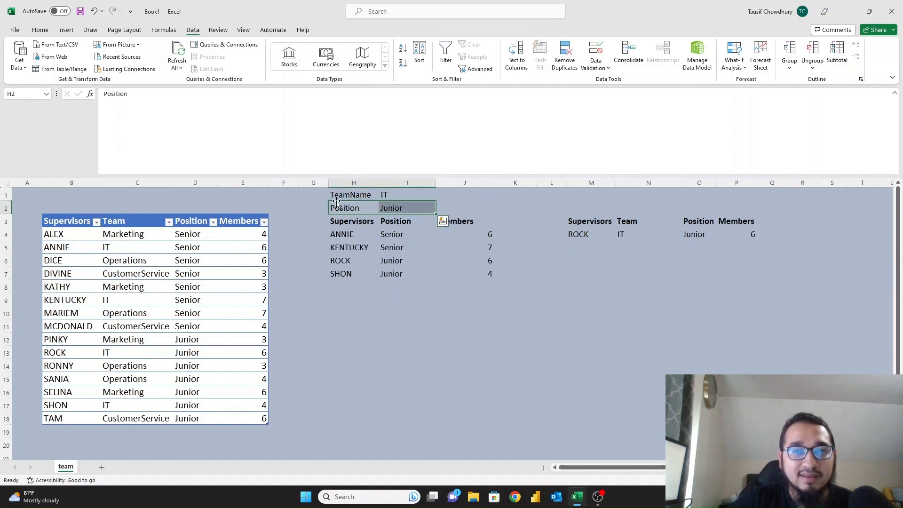
{"action": "left_click_drag", "start_coordinate": [337, 203], "coordinate": [445, 207]}
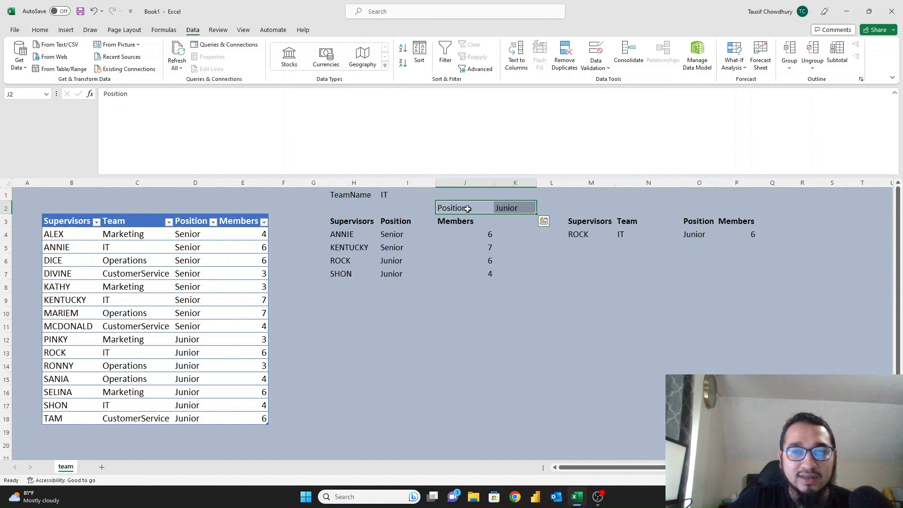
{"action": "left_click", "coordinate": [496, 207]}
{"action": "left_click", "coordinate": [541, 211]}
{"action": "left_click", "coordinate": [501, 227]}
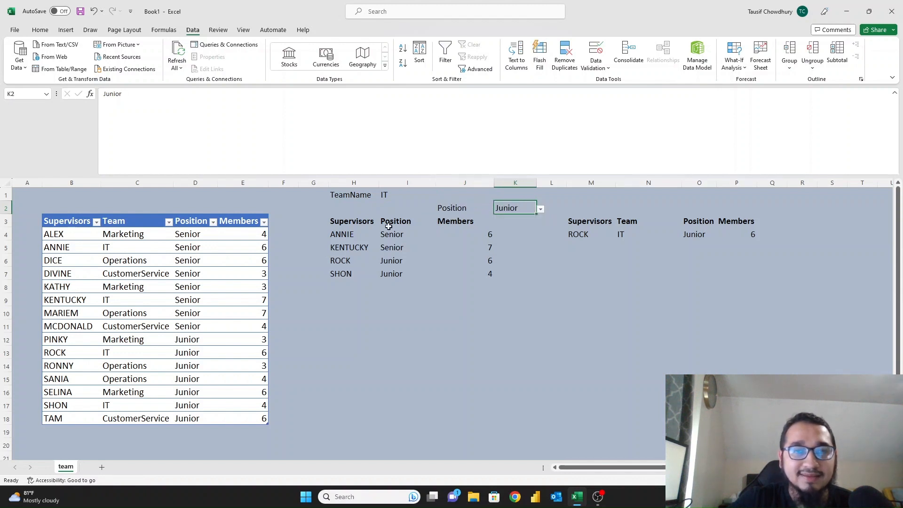
{"action": "left_click", "coordinate": [389, 226]}
Move the Position label to M2 and the Junior dropdown to N2, above the second results table.
{"action": "left_click_drag", "start_coordinate": [348, 194], "coordinate": [470, 261]}
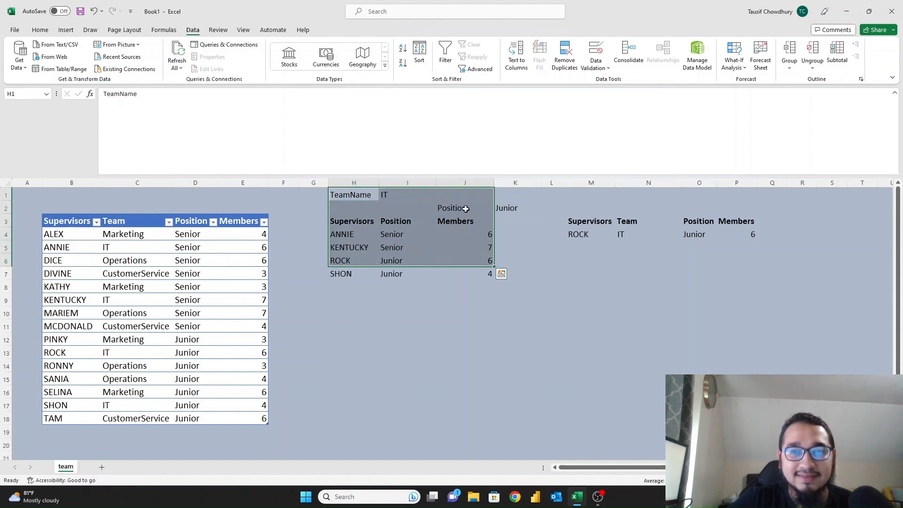
{"action": "left_click", "coordinate": [465, 209]}
{"action": "left_click_drag", "start_coordinate": [453, 202], "coordinate": [585, 202]}
{"action": "left_click", "coordinate": [505, 206]}
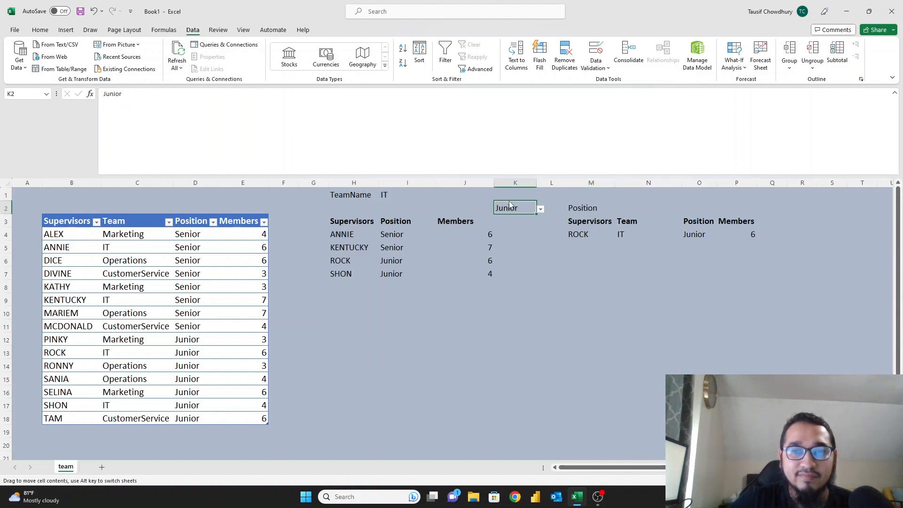
{"action": "left_click_drag", "start_coordinate": [504, 205], "coordinate": [626, 208]}
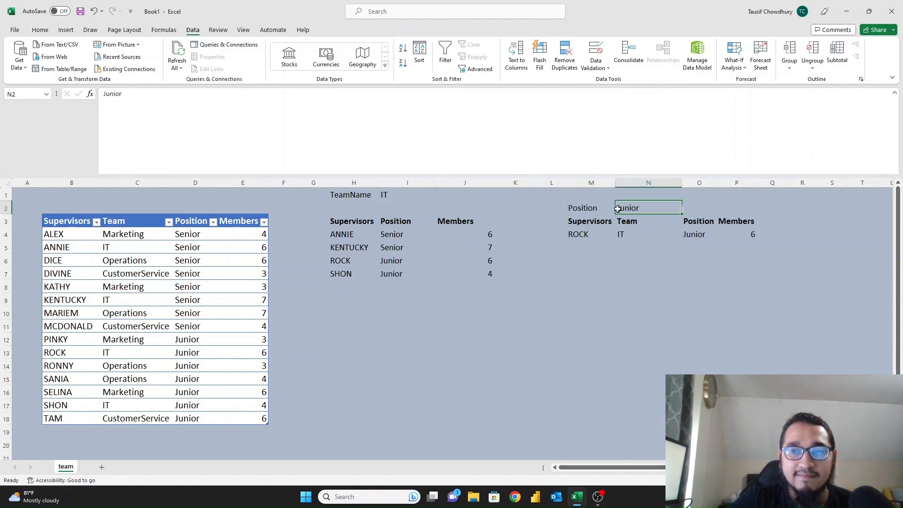
{"action": "left_click", "coordinate": [374, 222]}
Enlarge the TeamName/IT selector cells in H1:I1 to 16-point font.
{"action": "left_click_drag", "start_coordinate": [336, 195], "coordinate": [394, 194]}
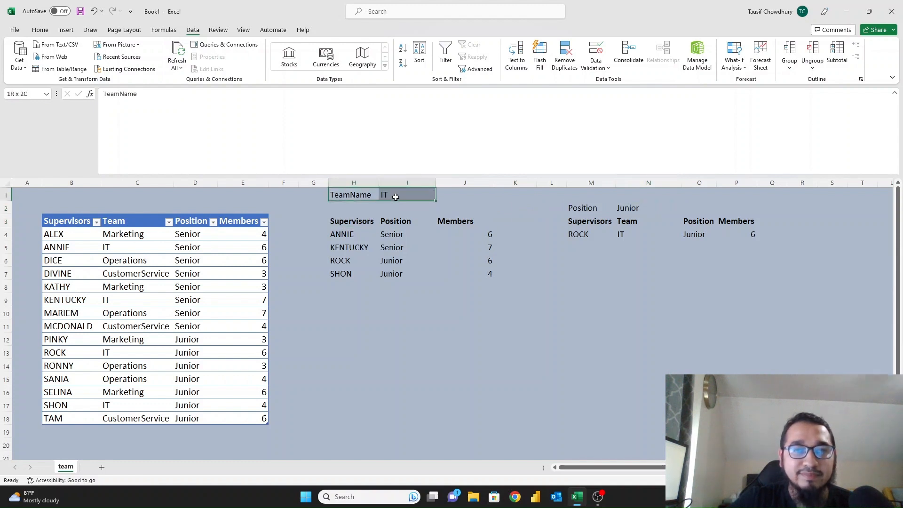
{"action": "left_click", "coordinate": [43, 30]}
{"action": "left_click", "coordinate": [175, 48]}
{"action": "left_click", "coordinate": [175, 47]}
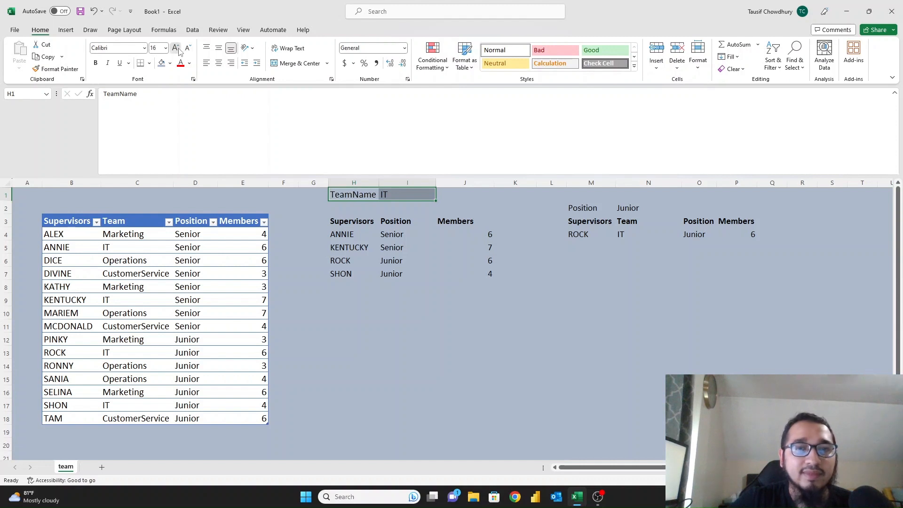
{"action": "left_click", "coordinate": [175, 48]}
Autofit column H so the enlarged TeamName label fits.
{"action": "left_click_drag", "start_coordinate": [383, 185], "coordinate": [408, 194]}
{"action": "double_click", "coordinate": [384, 184]}
{"action": "left_click", "coordinate": [384, 184]}
{"action": "left_click", "coordinate": [409, 194]}
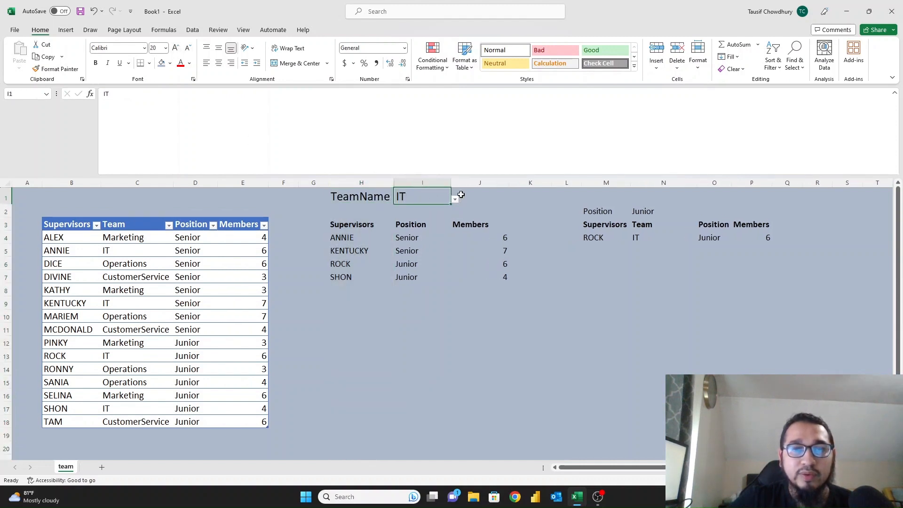
{"action": "left_click", "coordinate": [461, 195]}
{"action": "left_click", "coordinate": [437, 200]}
Set the team selector in I1 to Operations and check the results: DICE, MARIEM, RONNY, SANIA.
{"action": "left_click", "coordinate": [455, 199]}
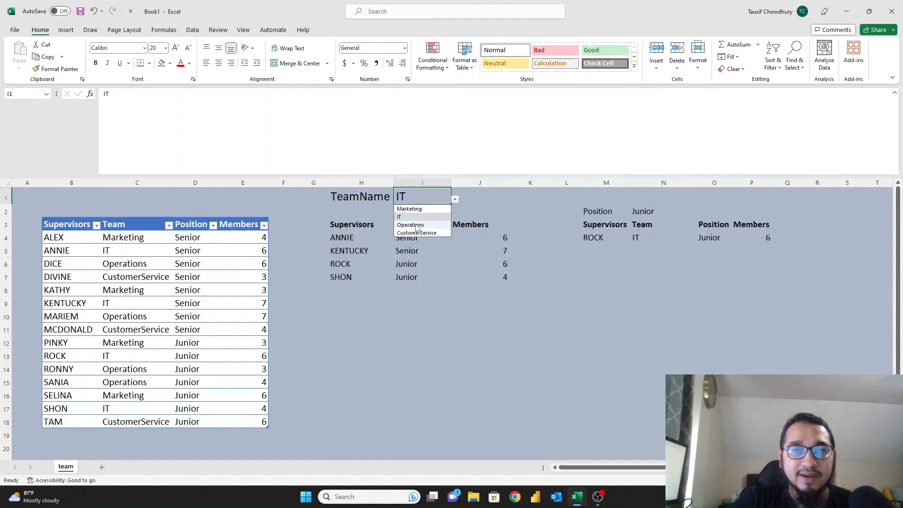
{"action": "left_click", "coordinate": [426, 224]}
{"action": "left_click_drag", "start_coordinate": [346, 225], "coordinate": [483, 276]}
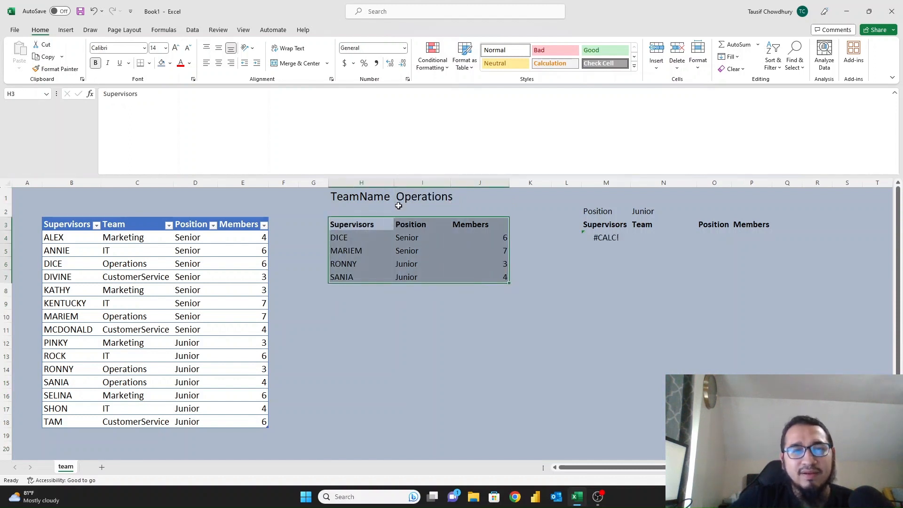
{"action": "left_click_drag", "start_coordinate": [125, 224], "coordinate": [124, 420]}
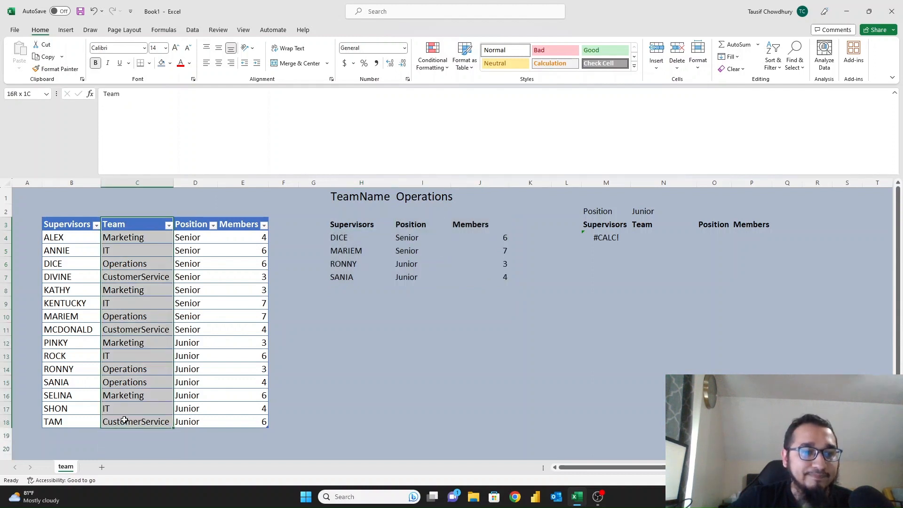
{"action": "left_click", "coordinate": [340, 248]}
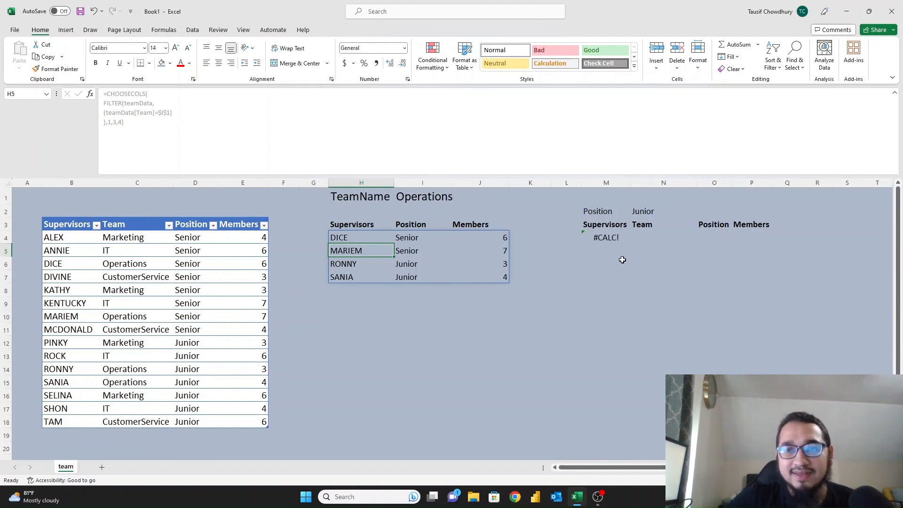
{"action": "left_click", "coordinate": [610, 238]}
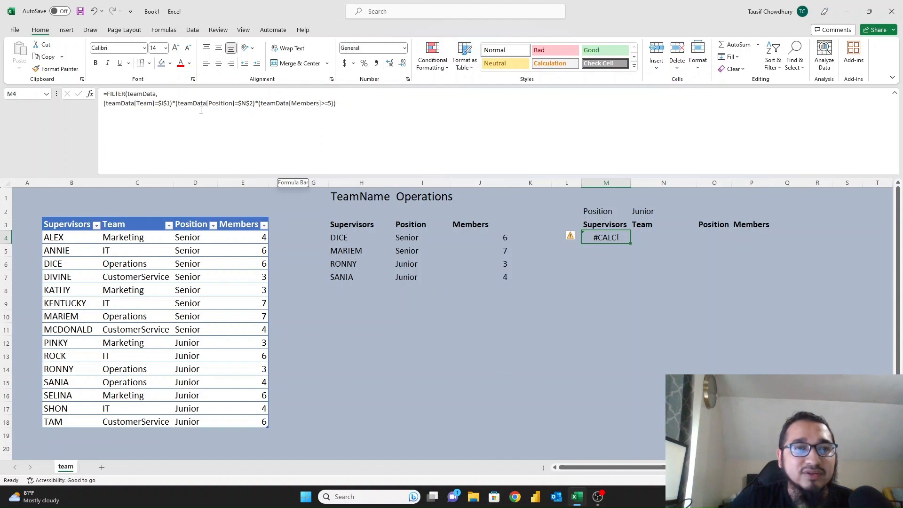
{"action": "left_click", "coordinate": [412, 193]}
{"action": "left_click", "coordinate": [610, 240]}
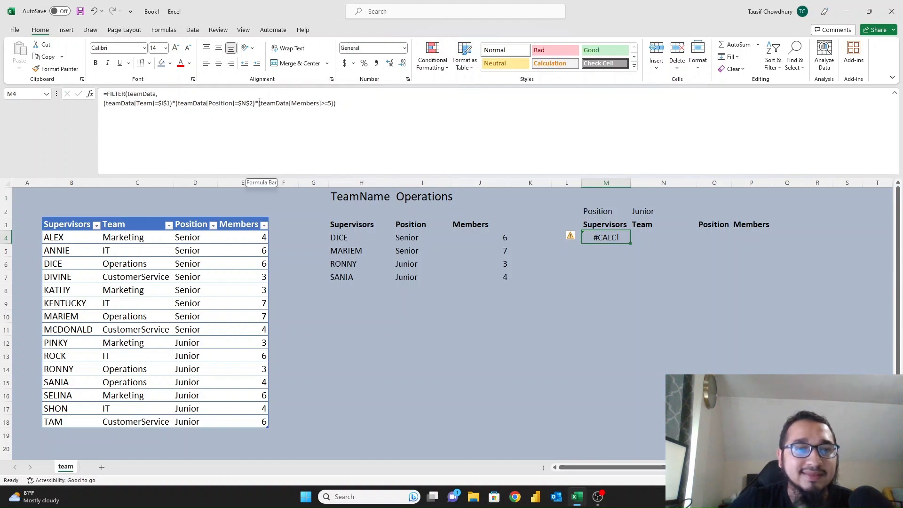
{"action": "left_click_drag", "start_coordinate": [260, 103], "coordinate": [331, 104]}
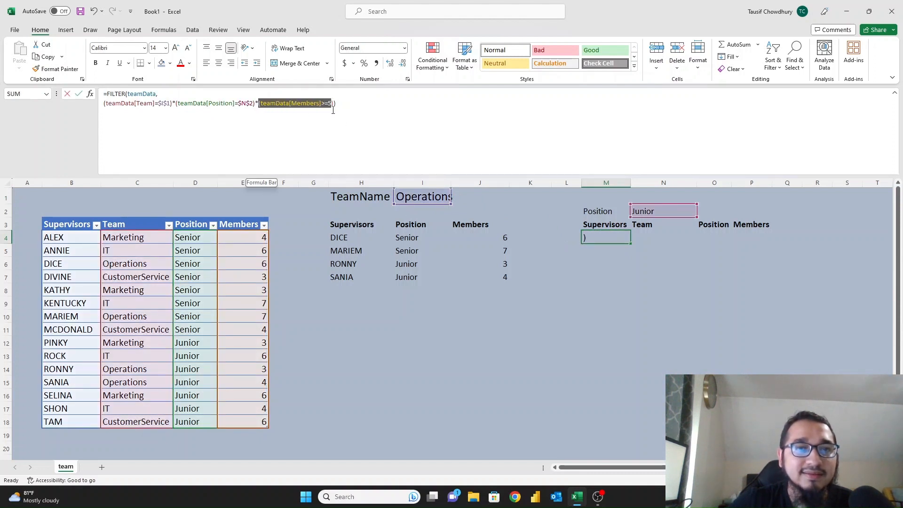
{"action": "key", "text": "BackSpace"}
{"action": "key", "text": "Delete"}
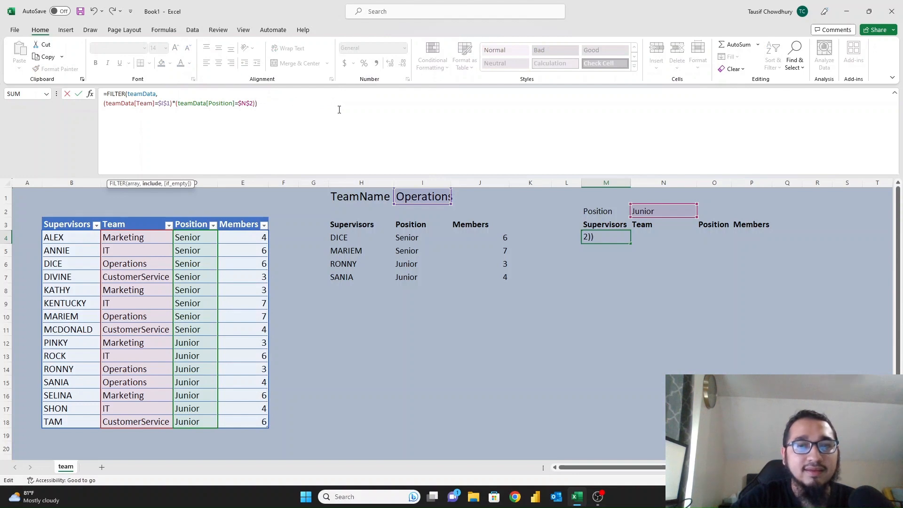
{"action": "key", "text": "Return"}
{"action": "key", "text": "Up"}
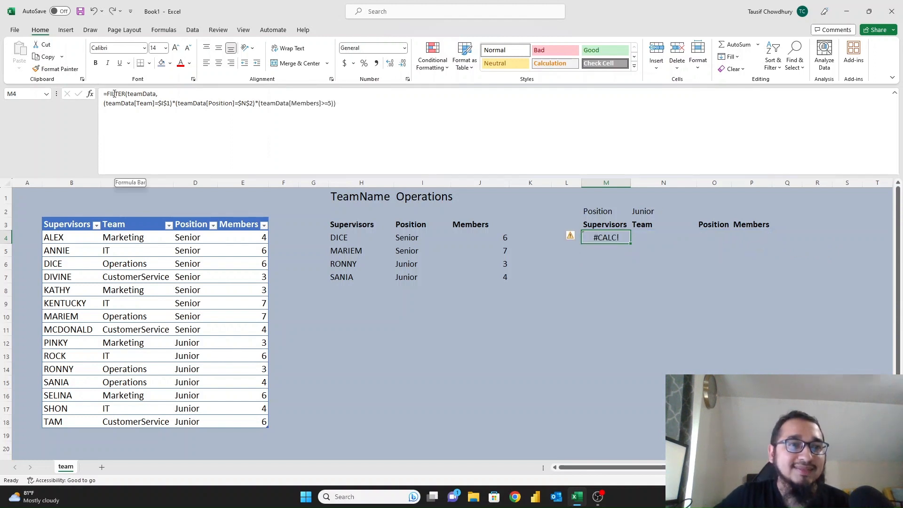
Wrap M4's FILTER formula in IFERROR(…,"") so Operations Junior shows a blank, not #CALC!
{"action": "left_click", "coordinate": [177, 93]}
{"action": "type", "text": "IFERROR("}
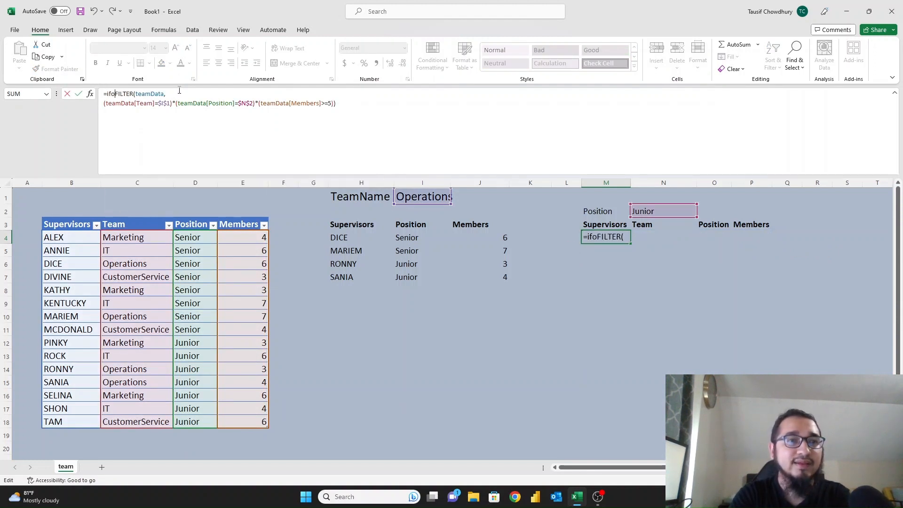
{"action": "left_click", "coordinate": [375, 108]}
{"action": "type", "text": ",\"\""}
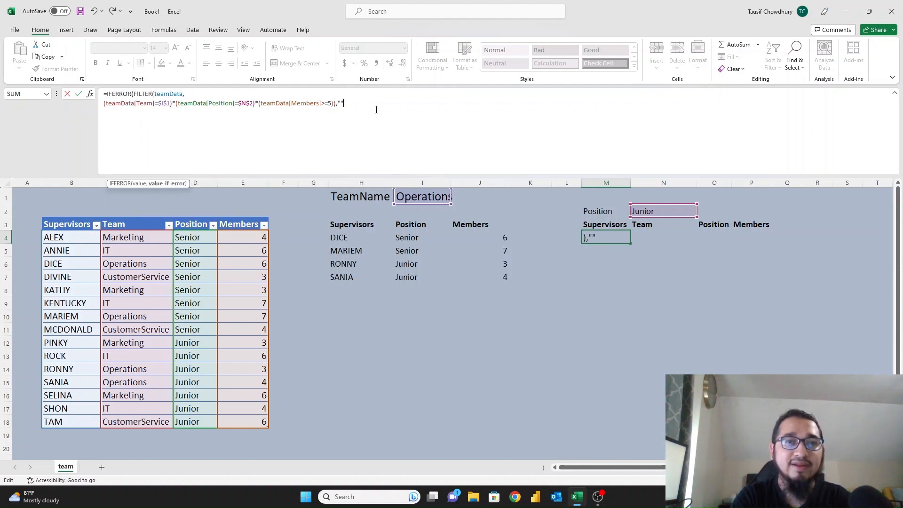
{"action": "type", "text": ")"}
{"action": "key", "text": "Return"}
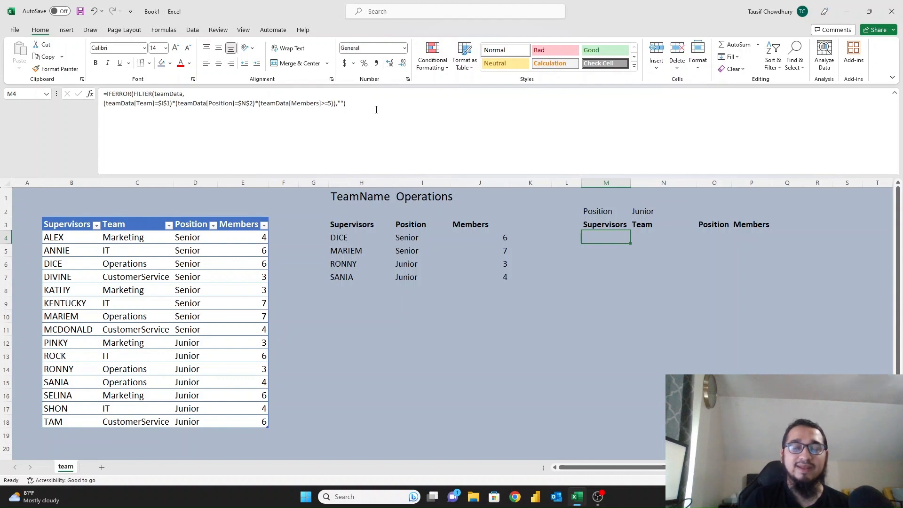